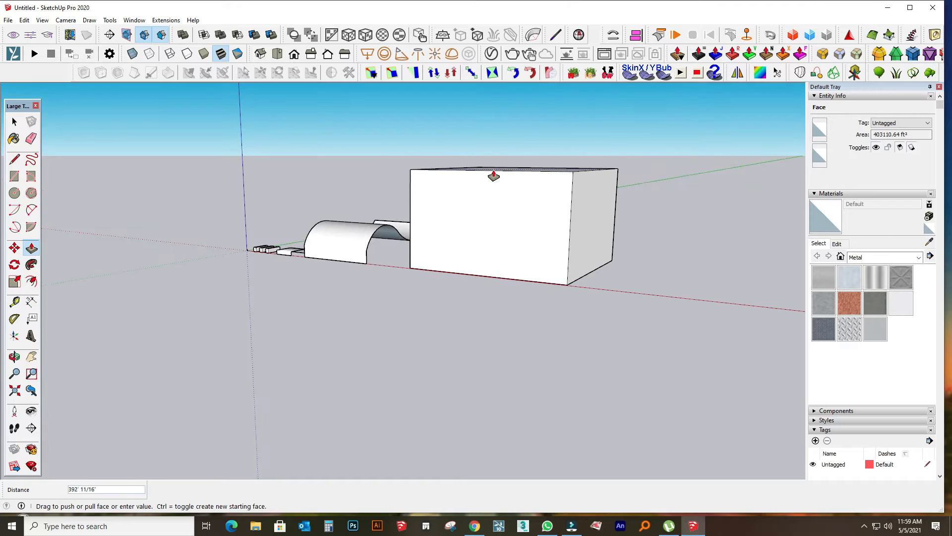
- Select the four top edges of the large box
key(space)
click(567, 172)
middle_drag(519, 195, 462, 217)
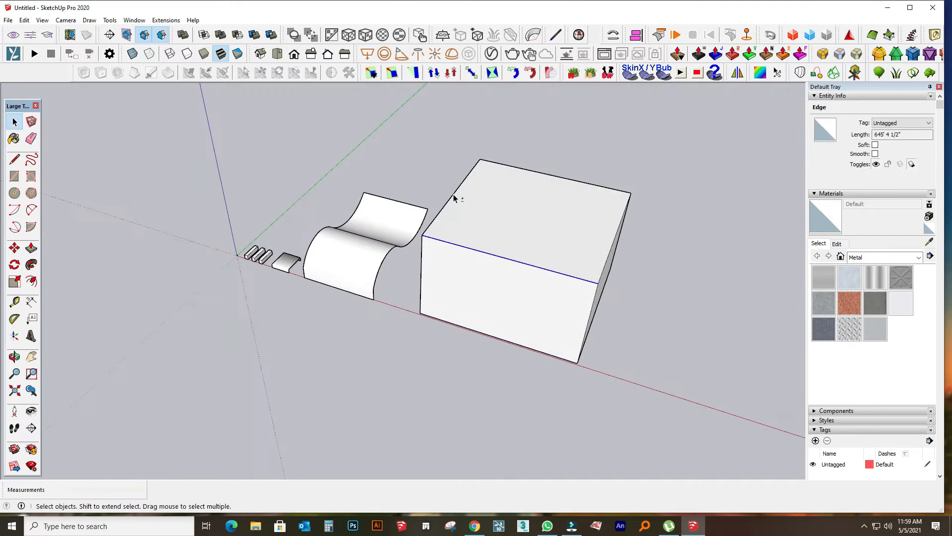
click(31, 281)
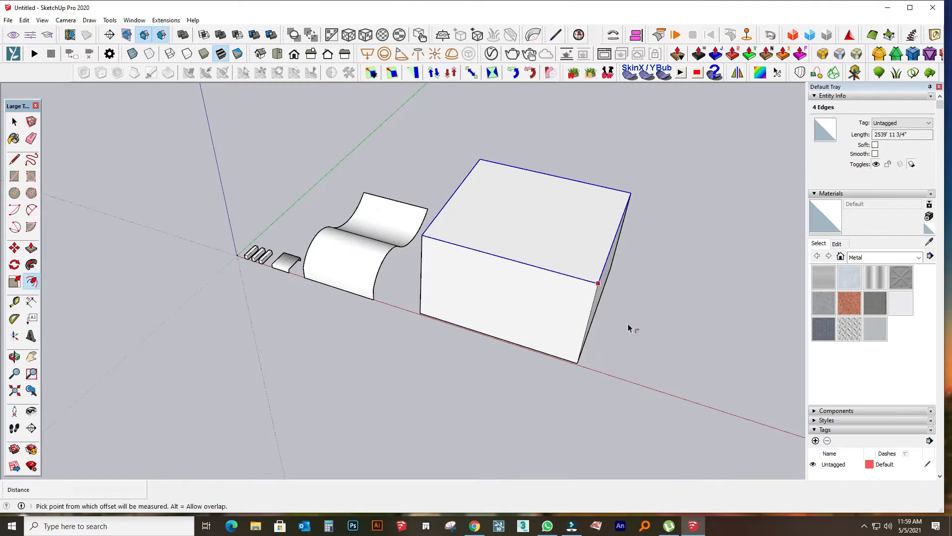
middle_drag(629, 328, 504, 253)
click(553, 249)
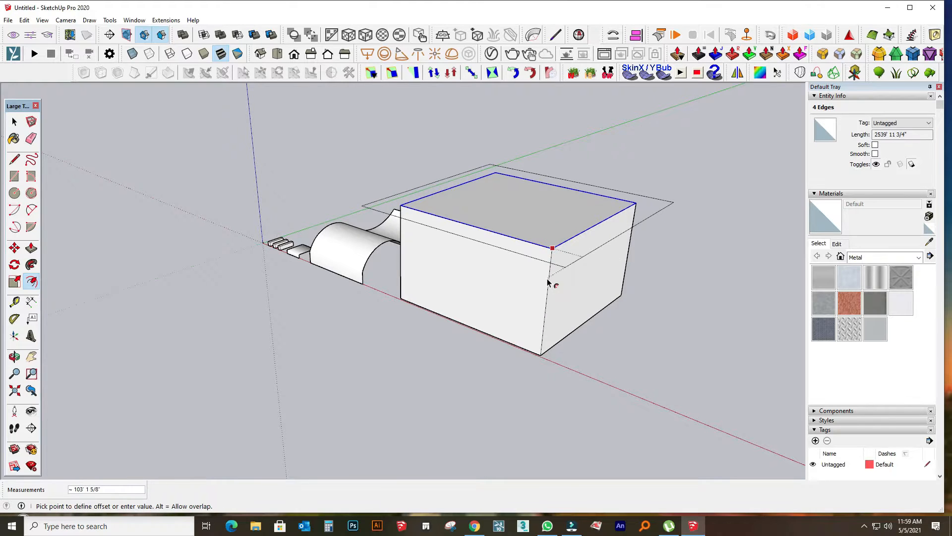
- Copy the selected top outline straight down the box's vertical corner to its base
click(15, 247)
click(552, 248)
key(ctrl)
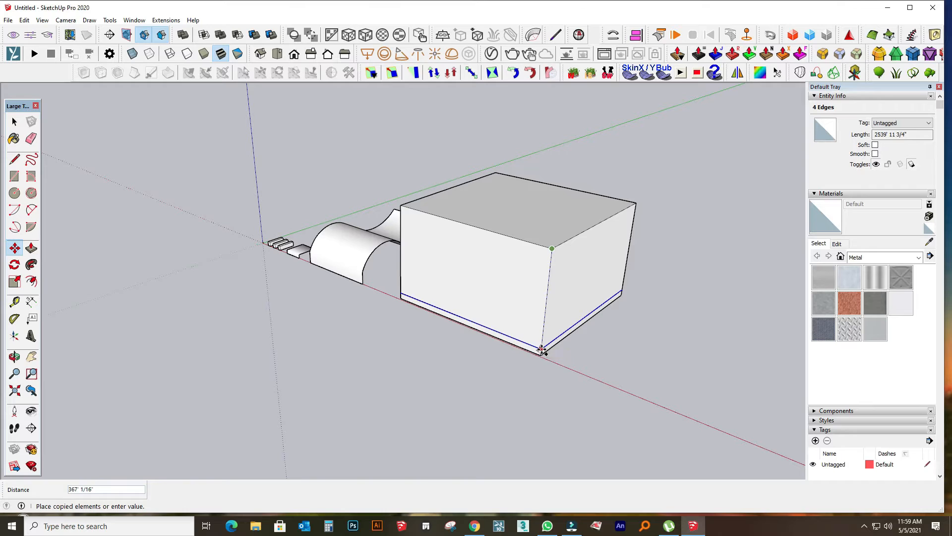
- Offset the base outline slightly outward and pull the resulting border up into a low plinth around the box
click(31, 281)
click(546, 352)
click(548, 356)
key(p)
scroll(565, 366, up, 2)
scroll(565, 366, up, 2)
mouse_move(535, 347)
mouse_down()
mouse_move(537, 329)
mouse_move(536, 337)
mouse_up()
- Draw a small concave arc profile from the box's vertical corner edge to the outer edge of the plinth ledge
scroll(266, 269, down, 3)
middle_drag(266, 270, 389, 256)
scroll(437, 295, up, 4)
key(l)
scroll(543, 240, down, 5)
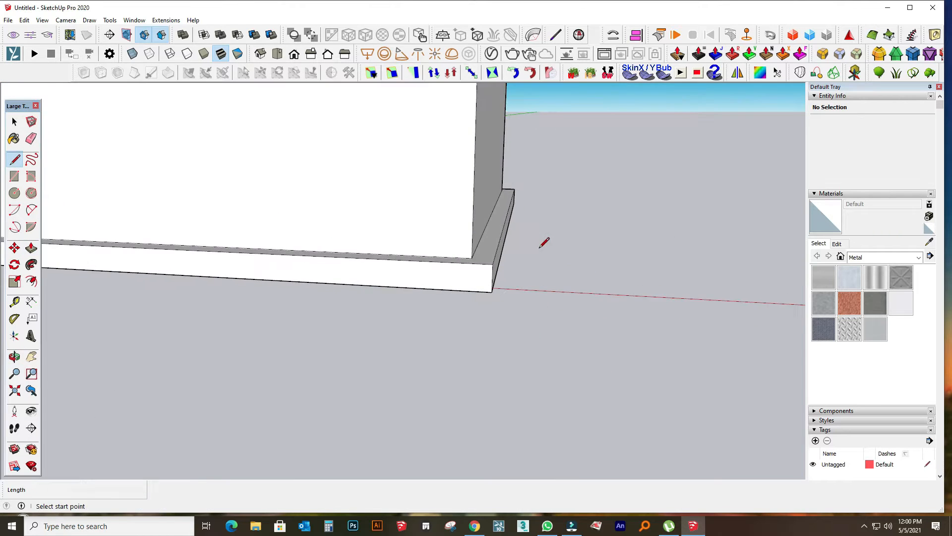
scroll(670, 216, up, 2)
middle_drag(674, 215, 522, 147)
scroll(521, 147, down, 5)
middle_drag(506, 223, 523, 193)
scroll(456, 237, up, 5)
scroll(460, 229, up, 3)
middle_drag(453, 184, 496, 207)
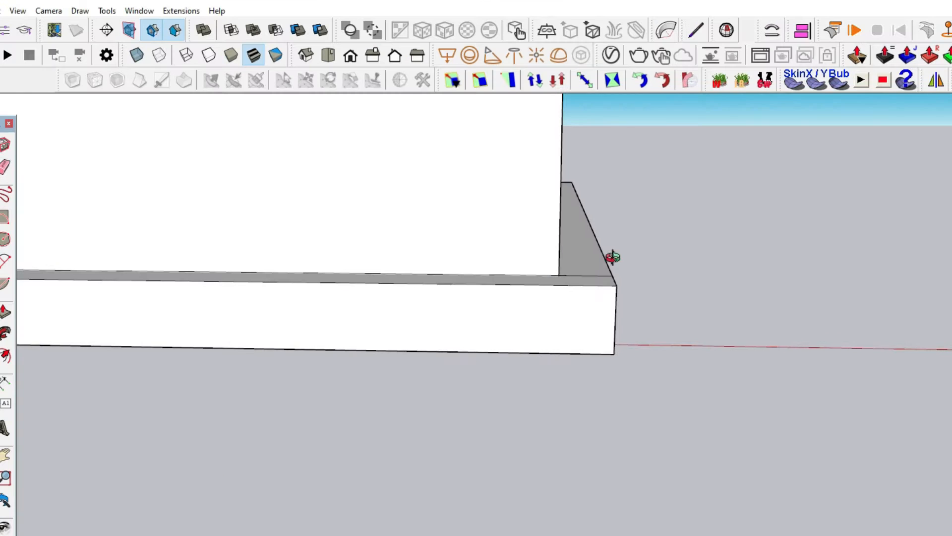
click(562, 239)
click(1, 144)
- Try to sweep the concave arc profile along the side of the plinth with Follow Me
middle_drag(501, 278, 308, 330)
click(308, 325)
click(5, 334)
click(369, 326)
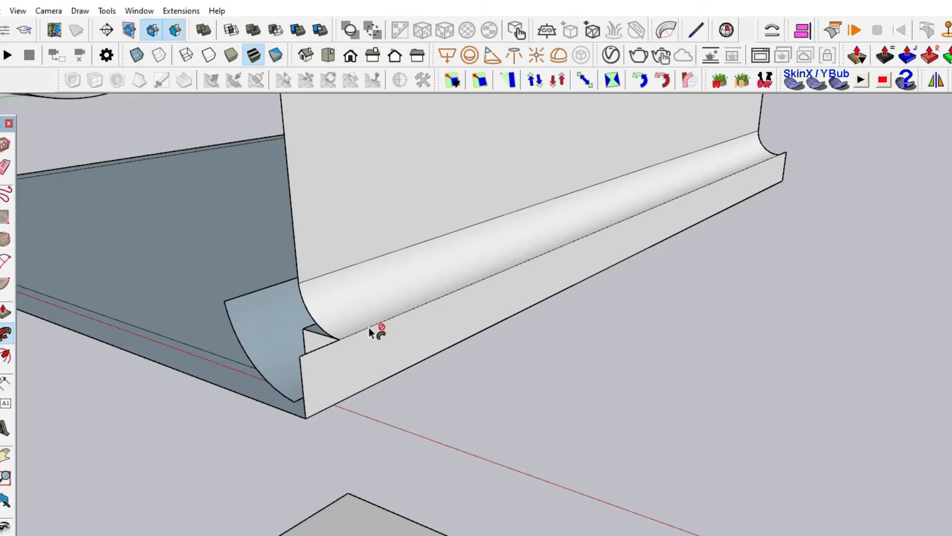
scroll(369, 332, down, 3)
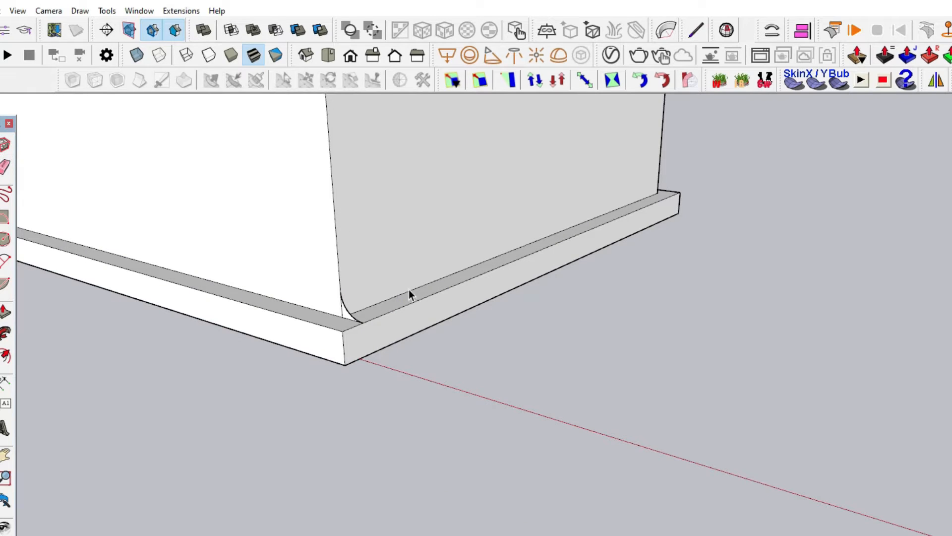
- Sweep the arc profile around the box's lower edges with Follow Me to form a cove moulding above the plinth
middle_drag(410, 295, 832, 477)
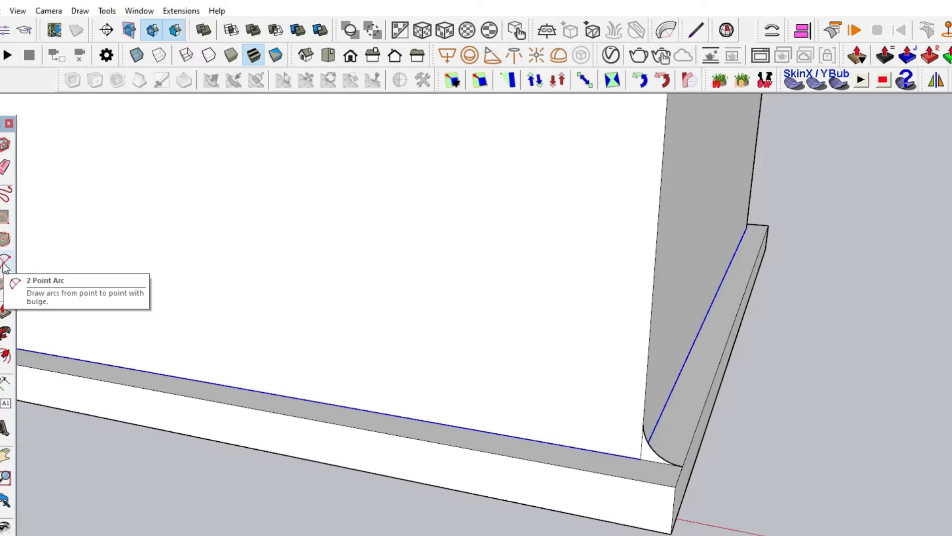
click(4, 333)
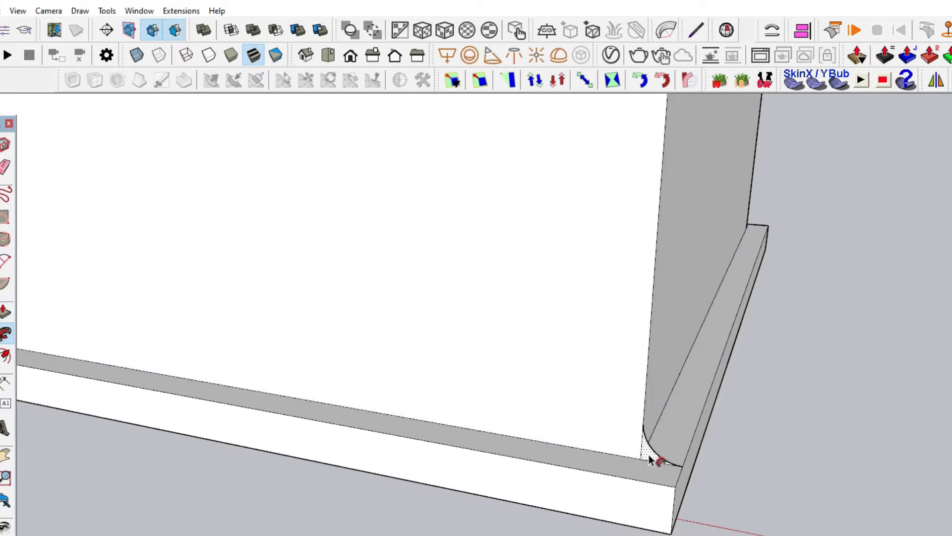
click(652, 455)
key(space)
scroll(230, 357, down, 3)
middle_drag(644, 377, 369, 495)
scroll(396, 441, down, 3)
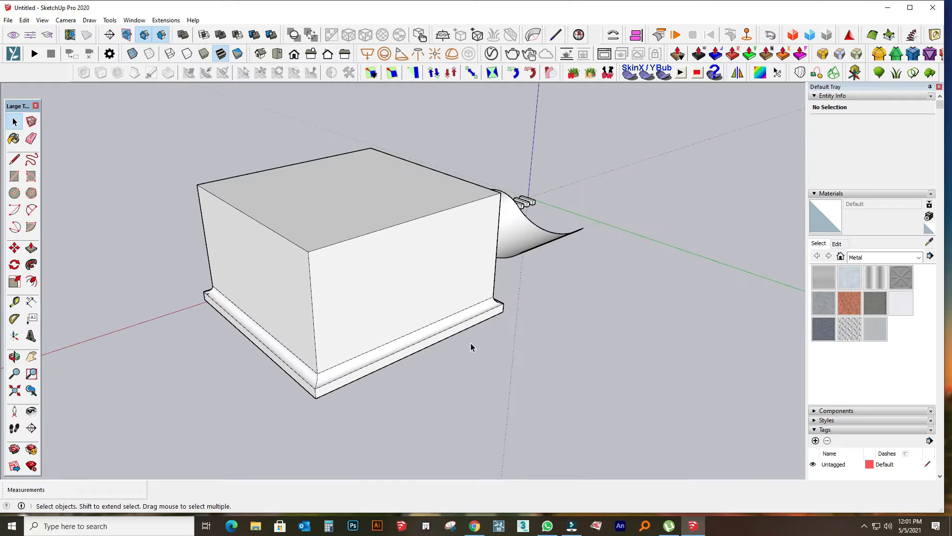
- Sweep the arc profile along three of the box's lower edges with Follow Me, leaving out the entrance wall
middle_drag(435, 381, 315, 298)
click(406, 357)
middle_drag(406, 357, 482, 293)
scroll(447, 297, up, 4)
shift+click(417, 309)
middle_drag(471, 331, 308, 302)
middle_drag(501, 329, 571, 271)
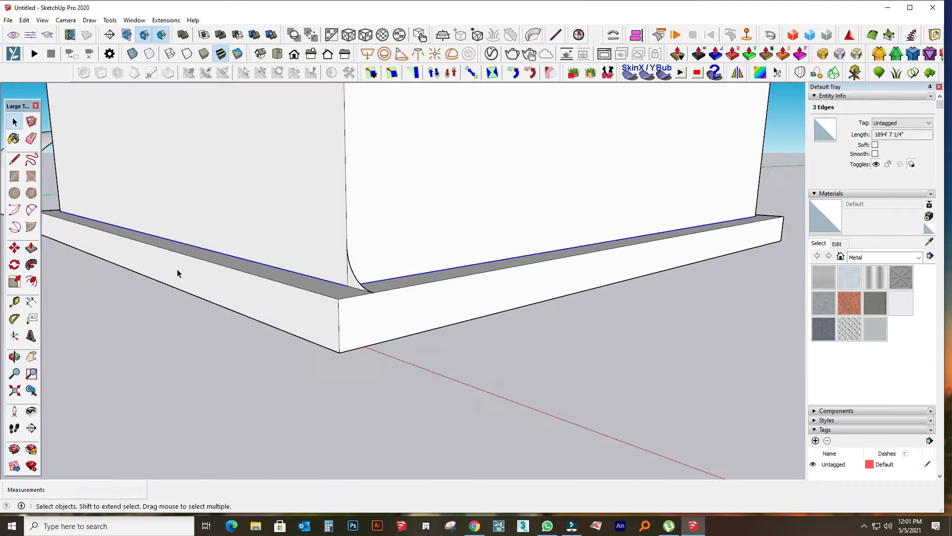
click(30, 263)
click(362, 283)
- Draw a tall door-shaped rectangle on the wall without moulding, standing on the plinth ledge
middle_drag(202, 323, 342, 262)
key(r)
click(361, 253)
click(416, 147)
- Offset the door rectangle outward by about 7' 11" to outline the door frame
click(14, 122)
scroll(374, 142, up, 3)
click(430, 226)
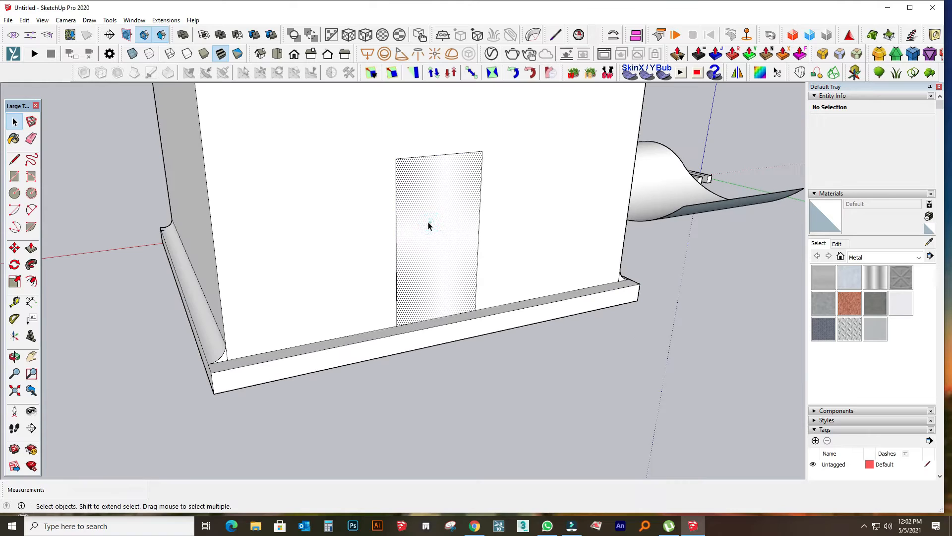
key(f)
click(396, 231)
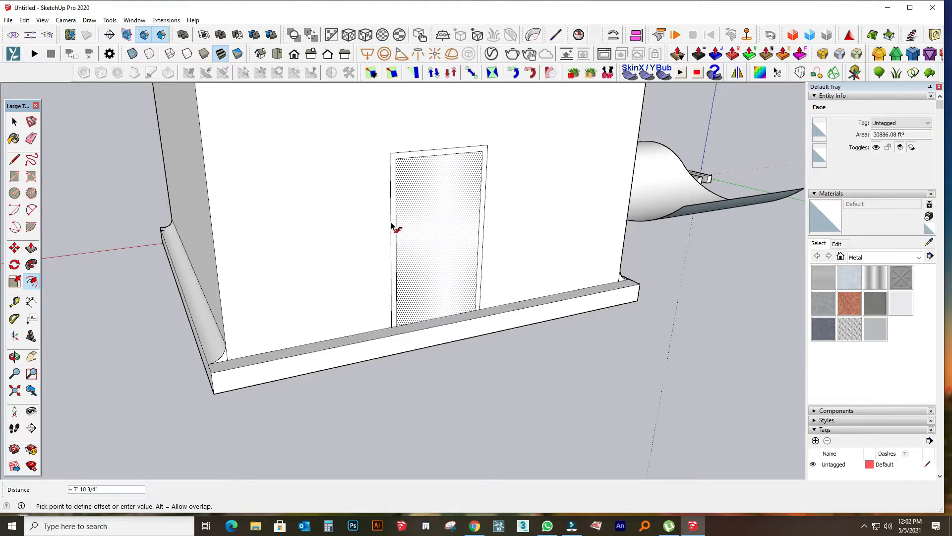
- Divide the door into two equal leaves with a vertical line from the midpoint of its top edge to the ledge
click(15, 120)
click(447, 233)
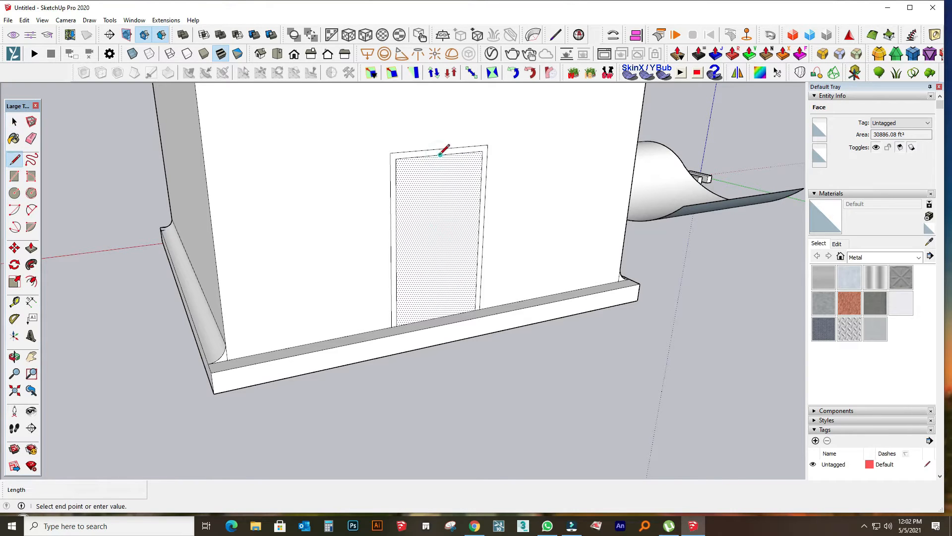
click(438, 318)
click(14, 121)
click(613, 392)
- Offset the left door leaf inward to create a narrow border around it
middle_drag(613, 392, 572, 382)
scroll(375, 154, up, 4)
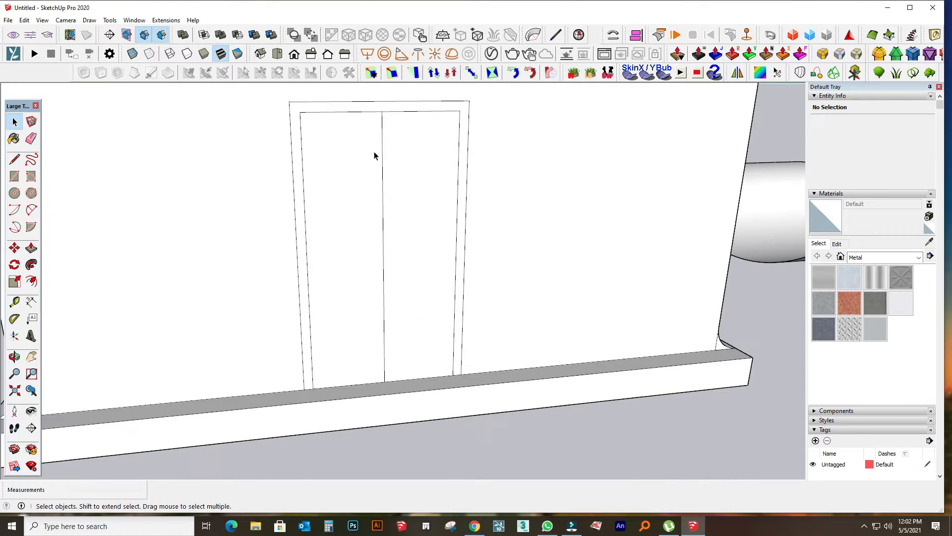
click(342, 183)
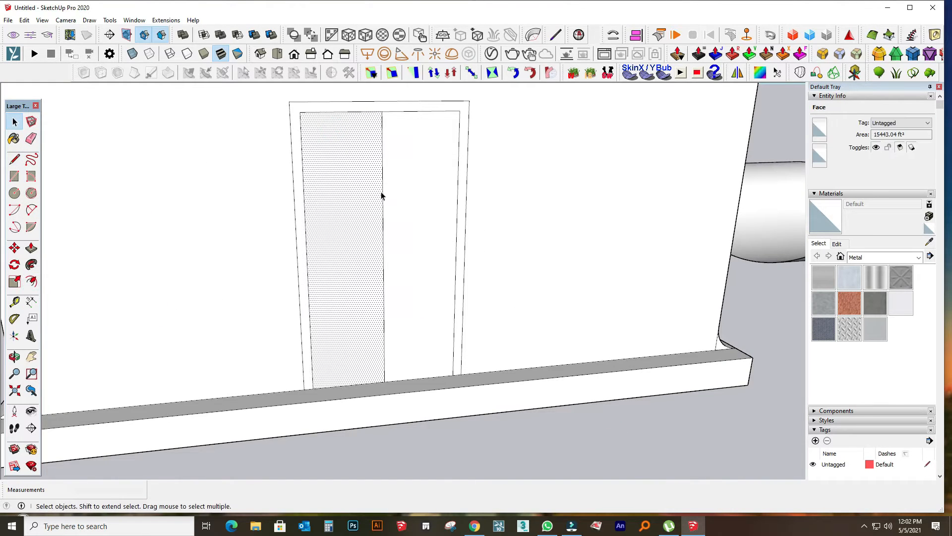
key(f)
click(303, 195)
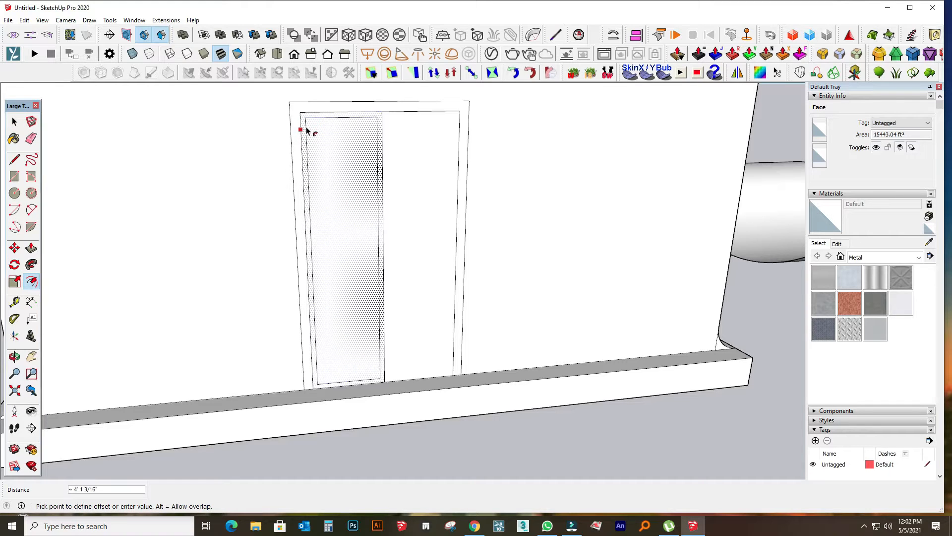
click(307, 131)
key(space)
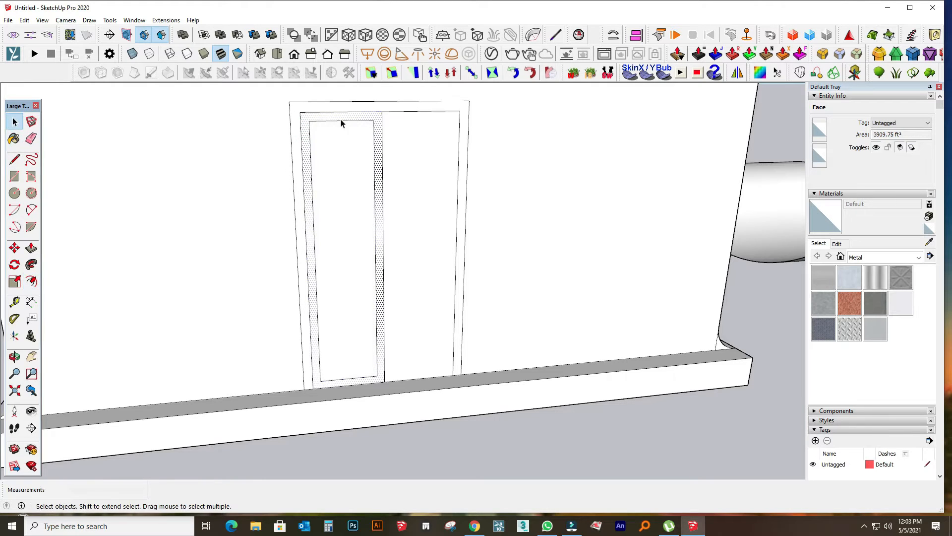
- Copy the leaf's inner top edge down to its bottom edge and divide the height into four equal sections
click(341, 121)
key(m)
key(ctrl)
click(374, 120)
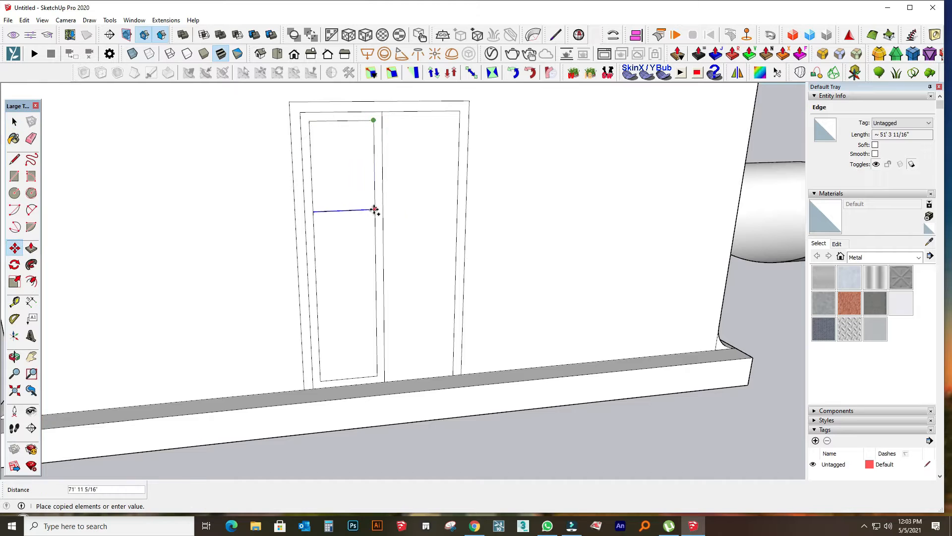
click(378, 375)
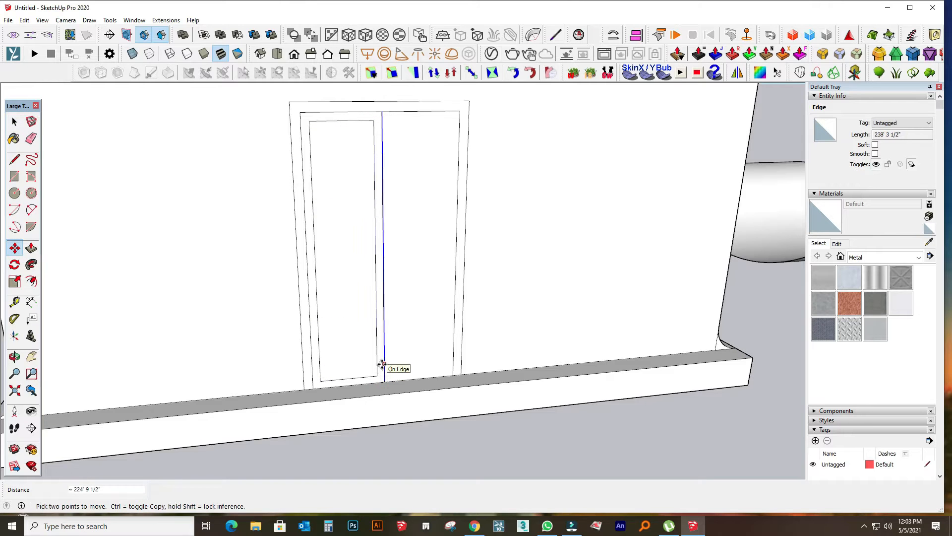
key(space)
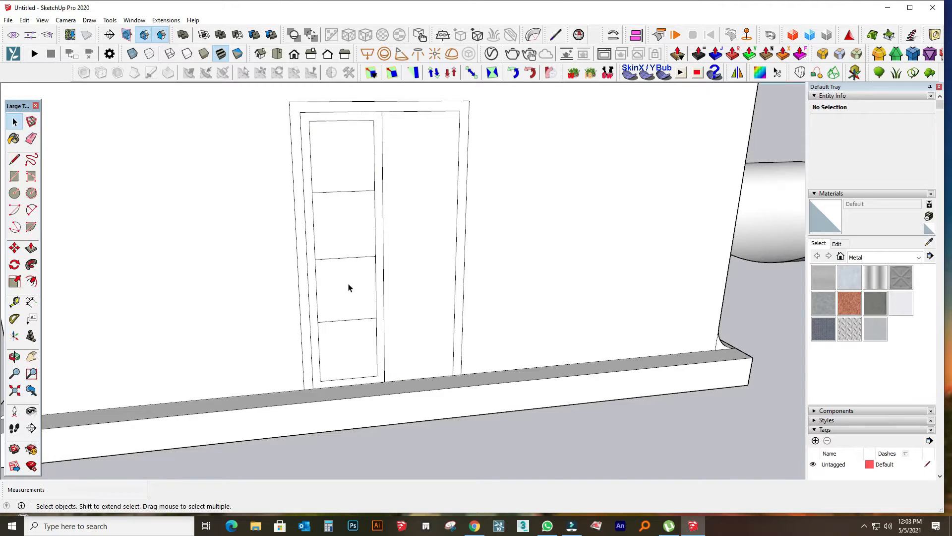
- Copy the three horizontal dividing edges a short distance vertically to form thin rails between the sections
click(340, 257)
shift+click(330, 321)
key(m)
key(space)
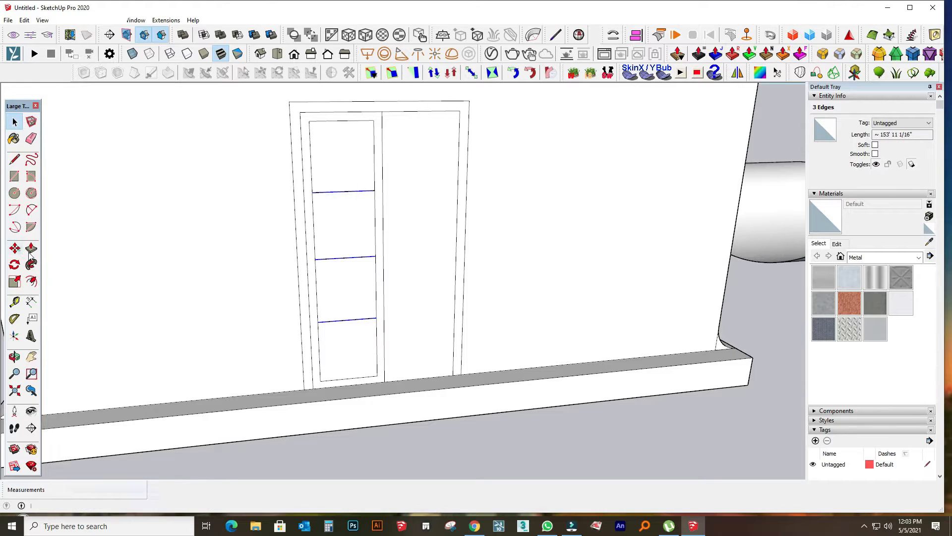
click(15, 249)
click(376, 318)
key(ctrl)
scroll(375, 312, up, 5)
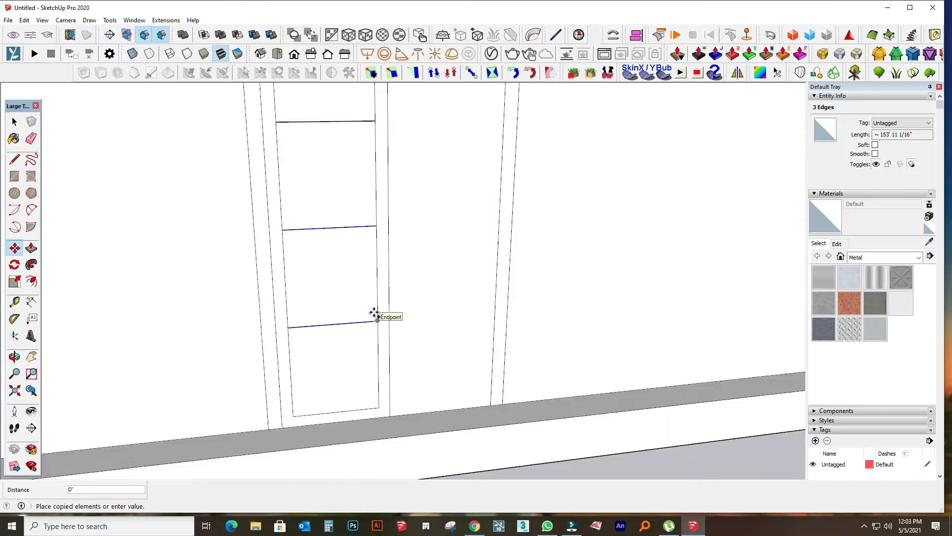
click(380, 319)
scroll(340, 301, down, 5)
- Offset the top section of the left leaf inward to form an inset panel
click(15, 123)
click(315, 179)
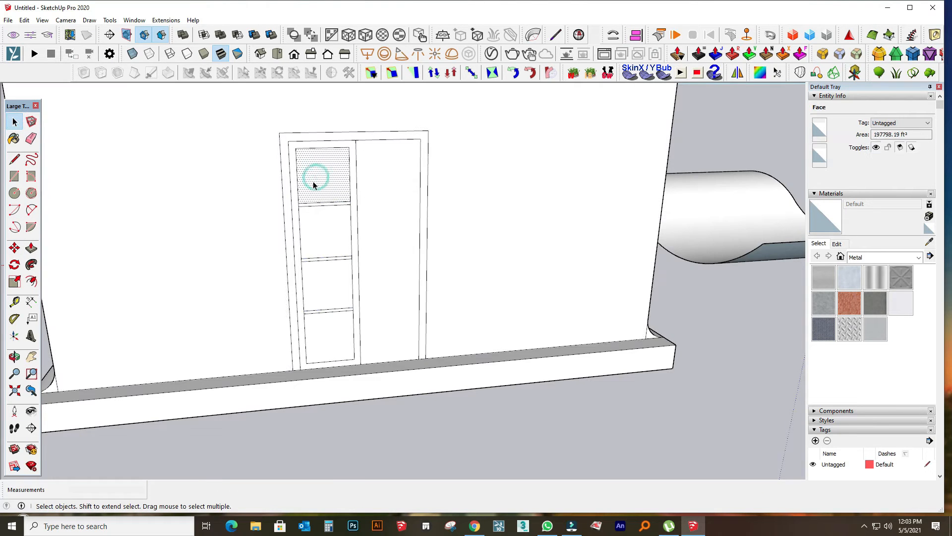
scroll(314, 176, up, 2)
click(32, 282)
click(298, 141)
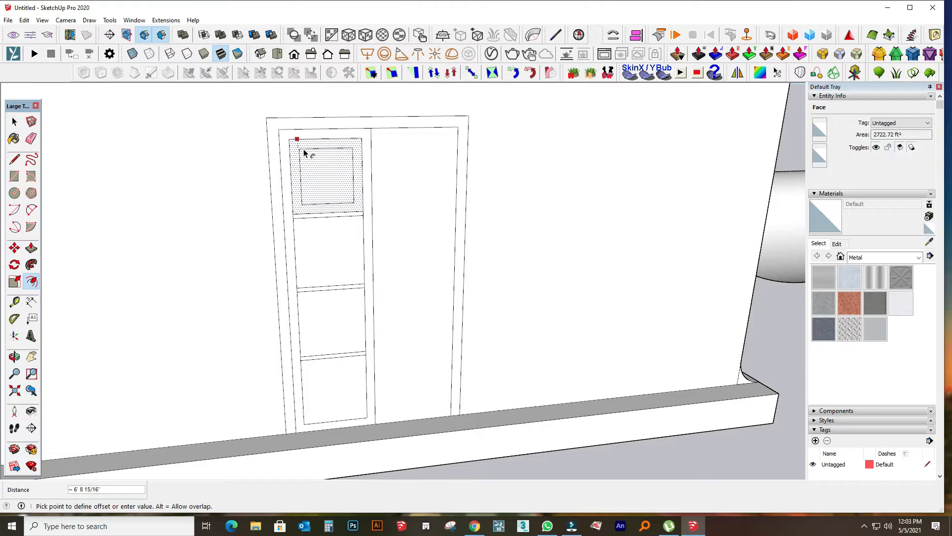
click(306, 152)
- Copy the inset panel from the top section into each of the three sections below and clean up the surplus edges
click(15, 121)
click(324, 182)
shift+click(303, 145)
click(15, 246)
click(362, 138)
key(ctrl)
click(363, 216)
click(363, 215)
key(ctrl)
click(365, 288)
click(365, 287)
key(ctrl)
click(366, 354)
click(31, 139)
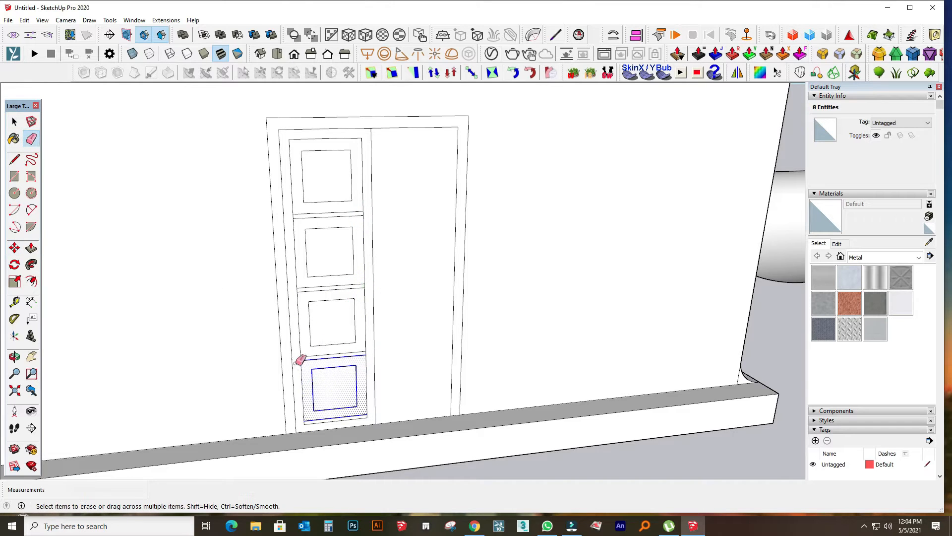
scroll(302, 358, up, 3)
scroll(337, 466, up, 3)
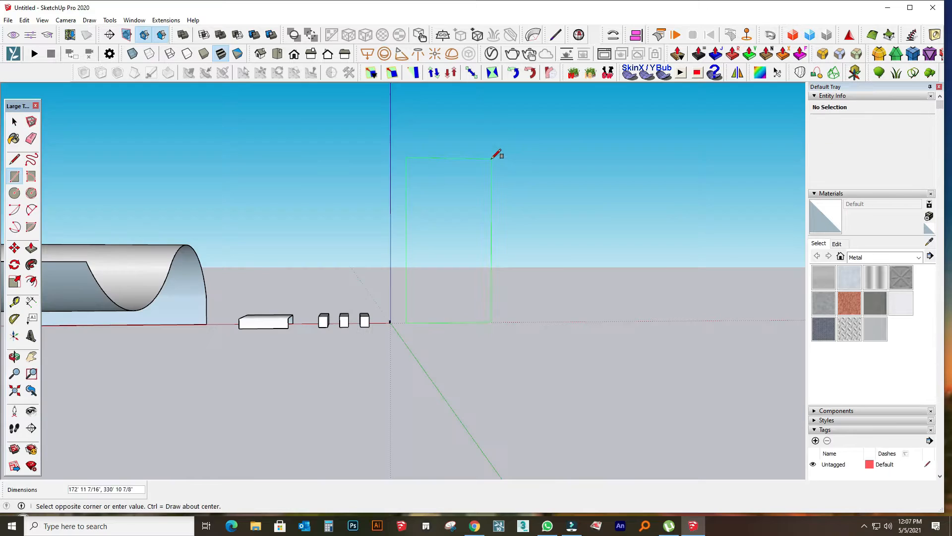
- Draw an upright rectangle about 331' tall beside the origin and trim it narrower along a vertical dividing line
click(484, 159)
key(space)
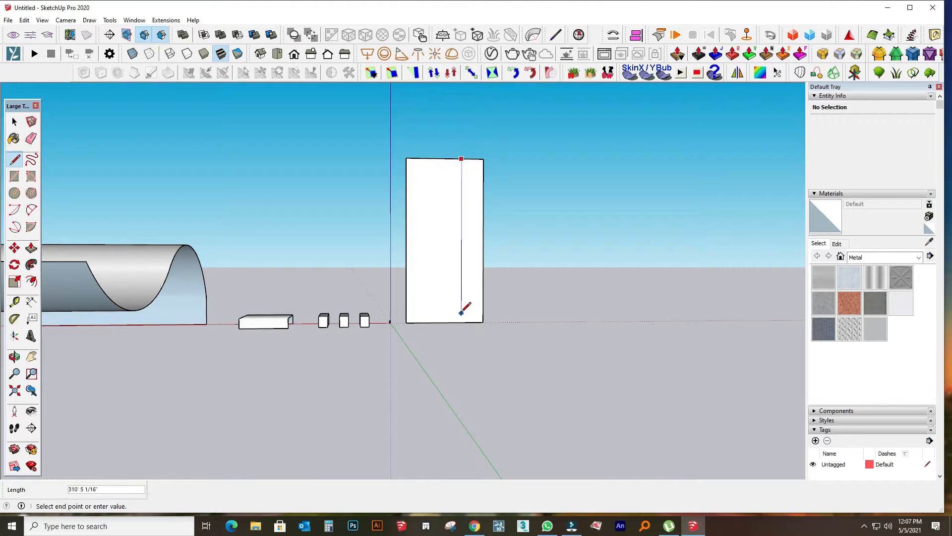
click(30, 141)
click(484, 304)
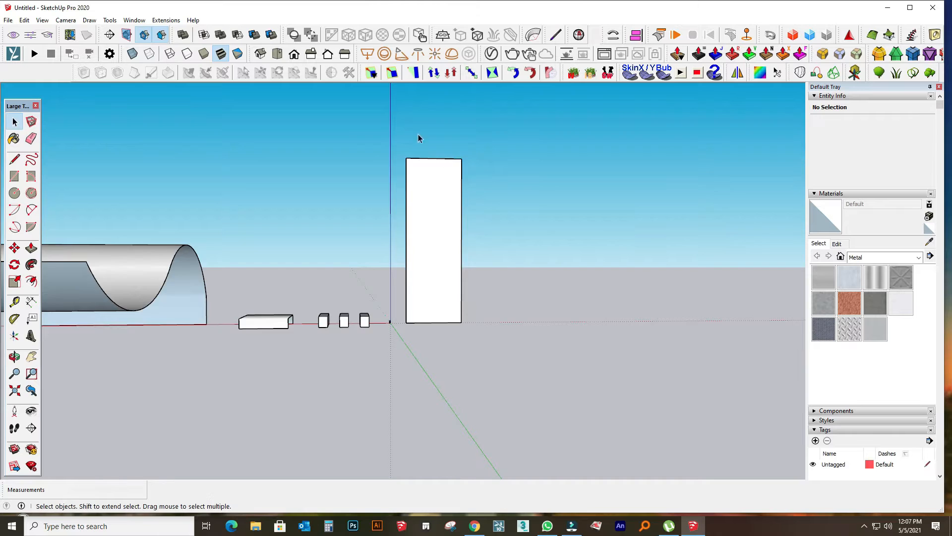
- Extrude the upright rectangle about 12' 3" into a door leaf slab
click(446, 293)
middle_drag(447, 293, 248, 296)
key(p)
middle_drag(371, 273, 437, 164)
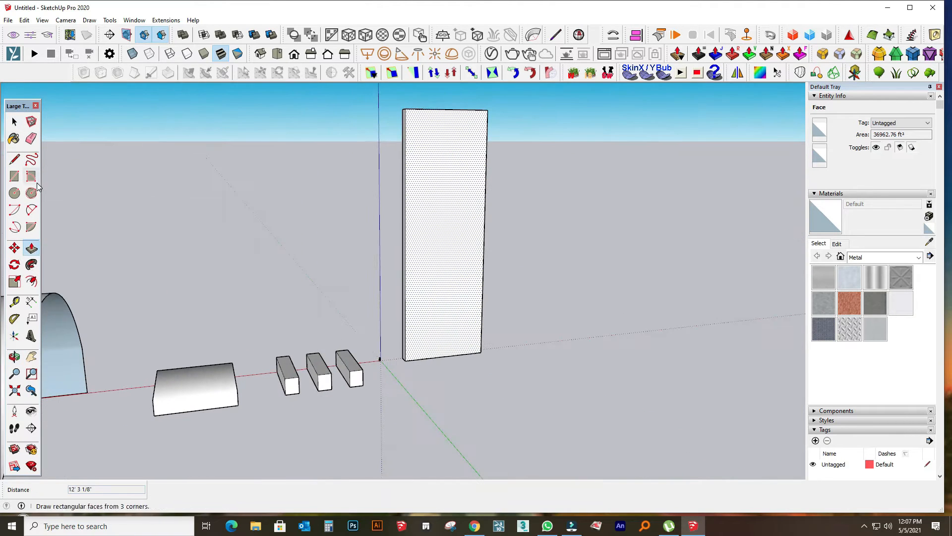
- Offset the slab's front face inward by about 16' 5" to outline the leaf's border
mouse_move(434, 283)
middle_down()
mouse_move(372, 346)
mouse_move(425, 266)
middle_up()
key(f)
click(412, 243)
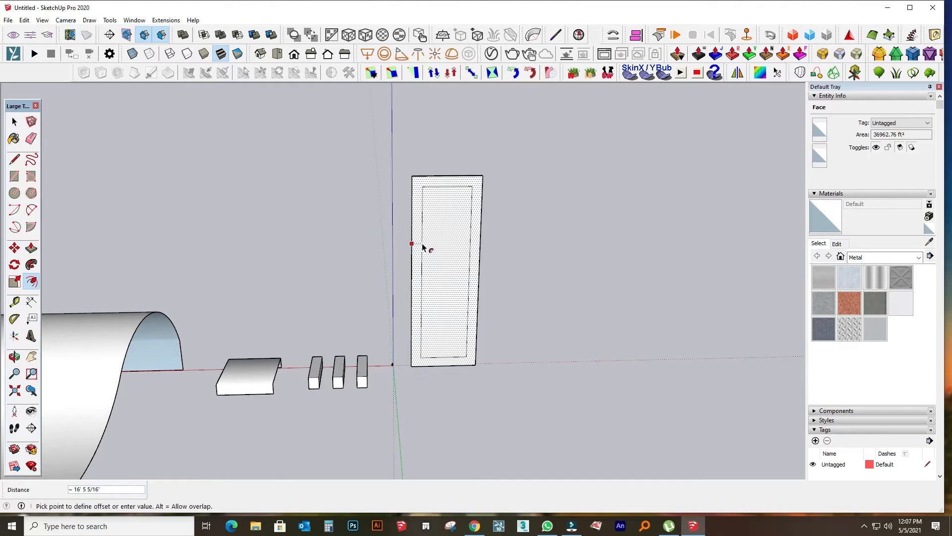
click(422, 247)
- Copy the inner outline's top edge down to its bottom edge and divide the copies with /4 into four equal sections
scroll(429, 247, up, 3)
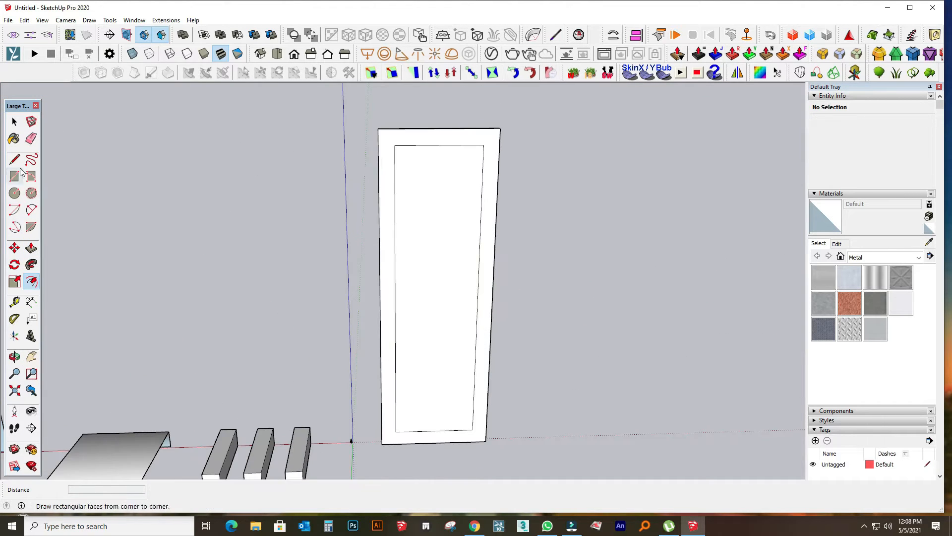
key(m)
click(484, 145)
key(ctrl)
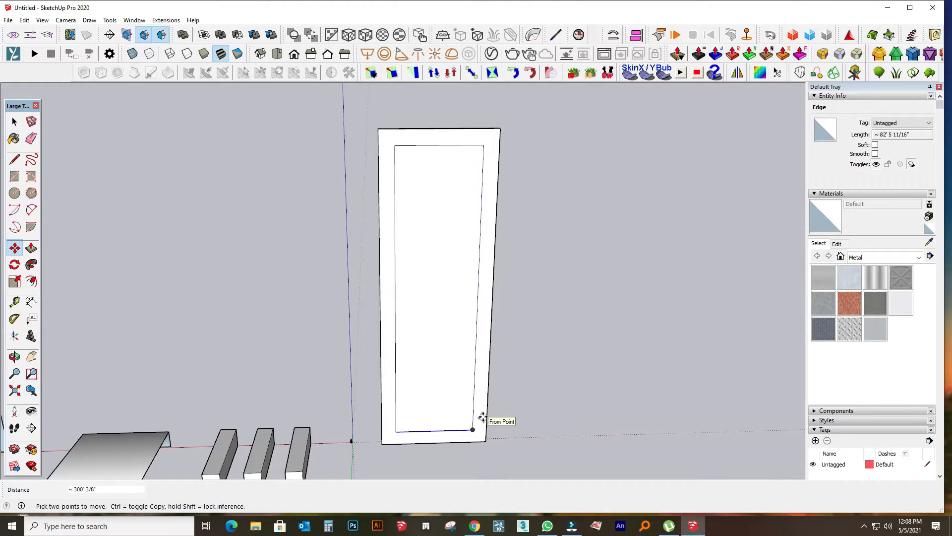
click(483, 416)
text(/4)
key(Return)
key(space)
- Offset the top section's face inward twice to create two nested rectangles inside it
middle_drag(437, 273, 420, 201)
click(419, 203)
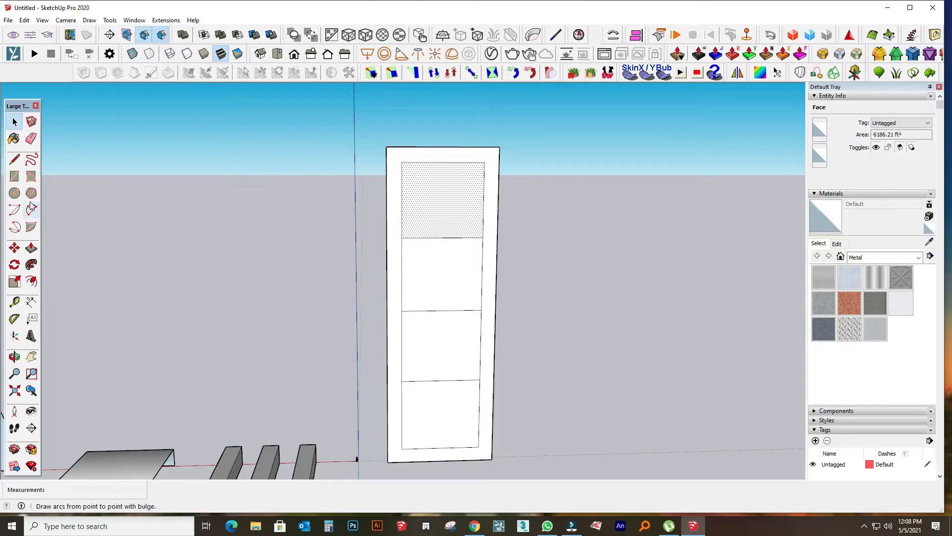
click(409, 209)
click(411, 213)
scroll(396, 223, up, 3)
key(space)
click(410, 216)
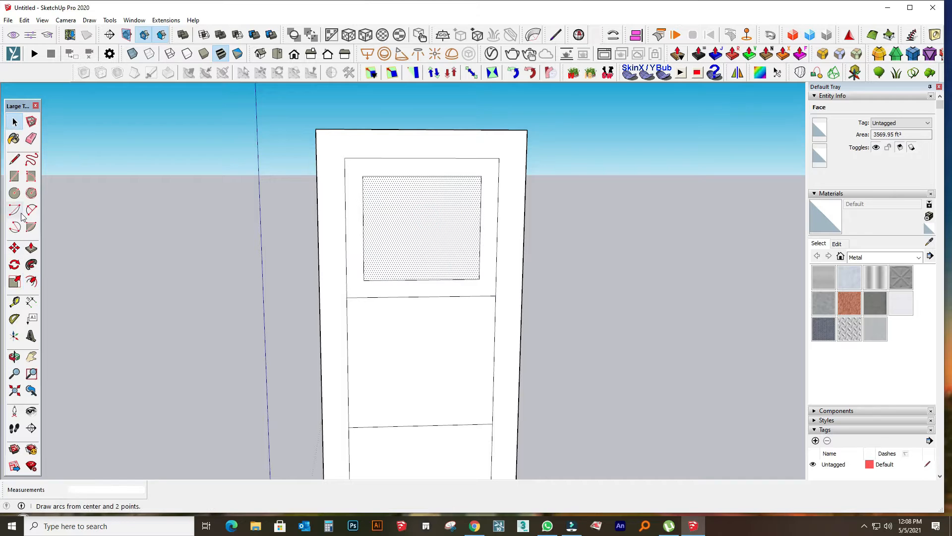
click(32, 282)
click(363, 227)
click(386, 234)
- Try to move the middle rectangle's four edges back into the slab
middle_drag(389, 233, 600, 227)
key(space)
click(378, 181)
shift+click(371, 209)
shift+click(423, 270)
middle_drag(424, 271, 474, 269)
scroll(366, 136, up, 2)
click(14, 248)
click(355, 136)
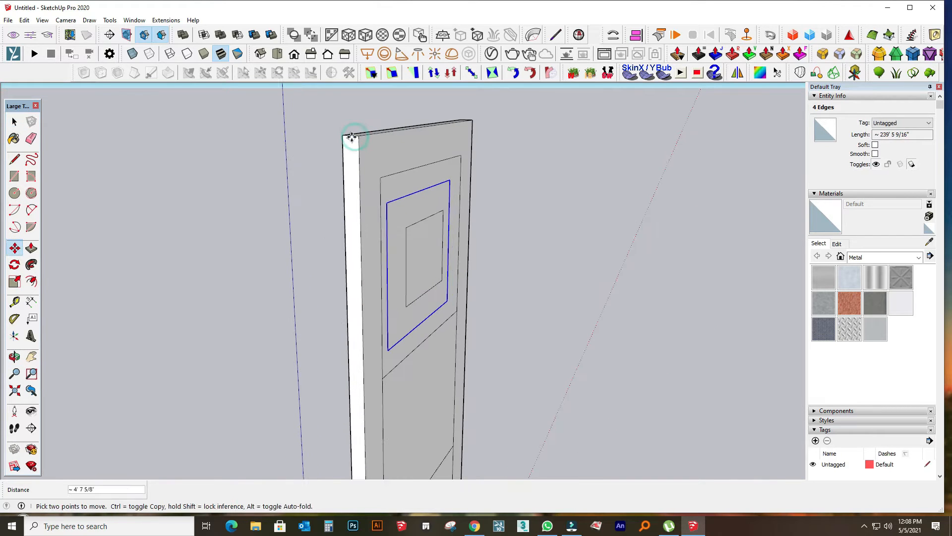
click(352, 135)
key(ctrl+z)
- Join the nested rectangles' corners with diagonal lines and move the middle rectangle's edges into the slab to form a bevelled panel
middle_drag(462, 232, 382, 235)
click(15, 159)
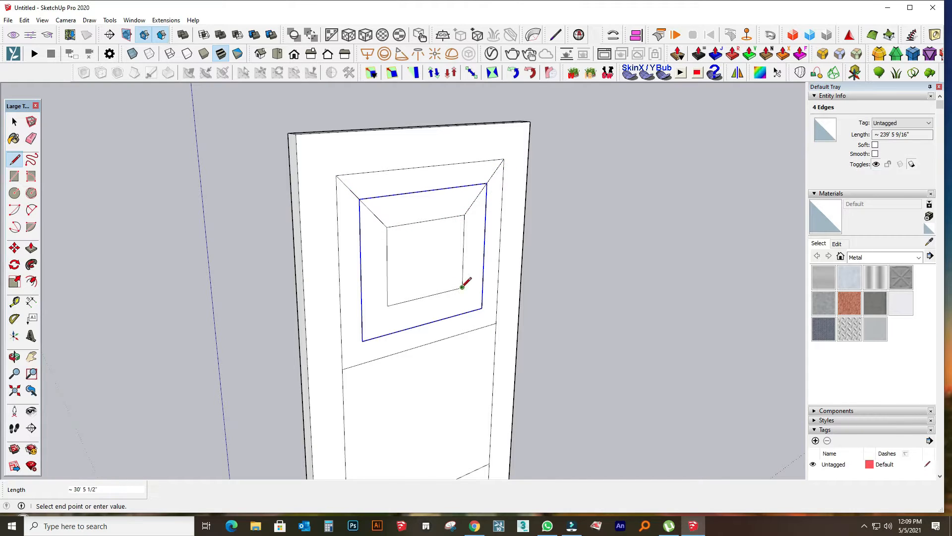
click(15, 122)
click(360, 220)
ctrl+click(440, 321)
middle_drag(440, 321, 580, 308)
click(16, 249)
click(382, 255)
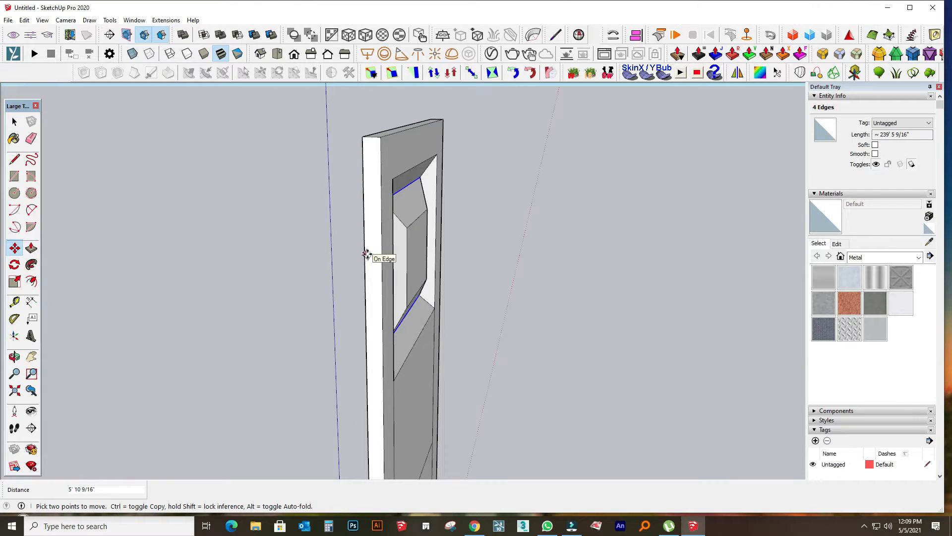
scroll(372, 253, up, 3)
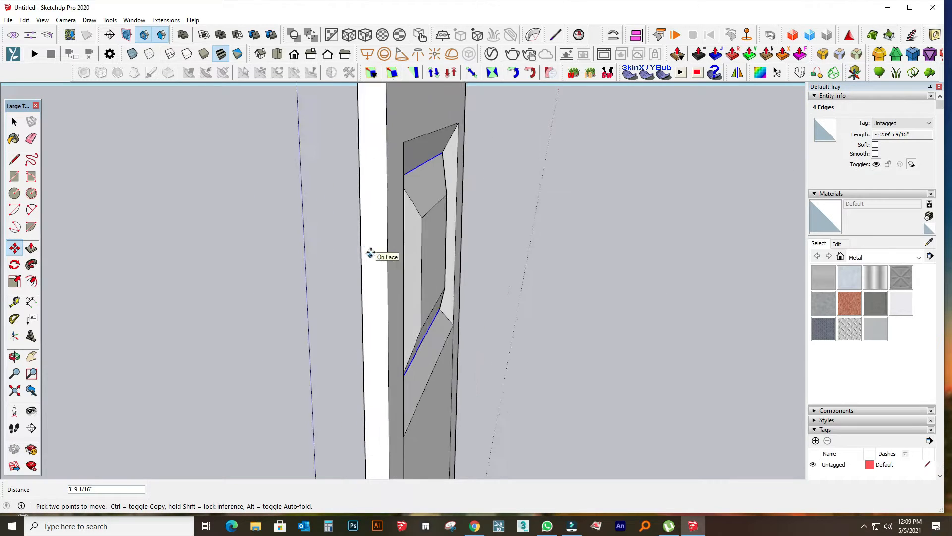
click(377, 259)
- Try to offset the door's front border face inward by about 3' 6"
click(15, 121)
click(297, 201)
middle_drag(298, 201, 511, 227)
click(430, 253)
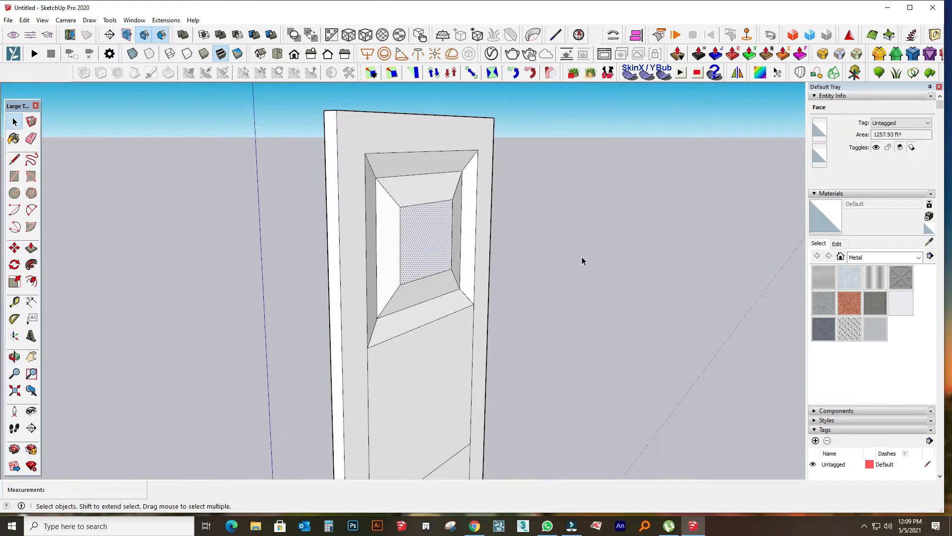
middle_drag(582, 256, 578, 251)
click(355, 161)
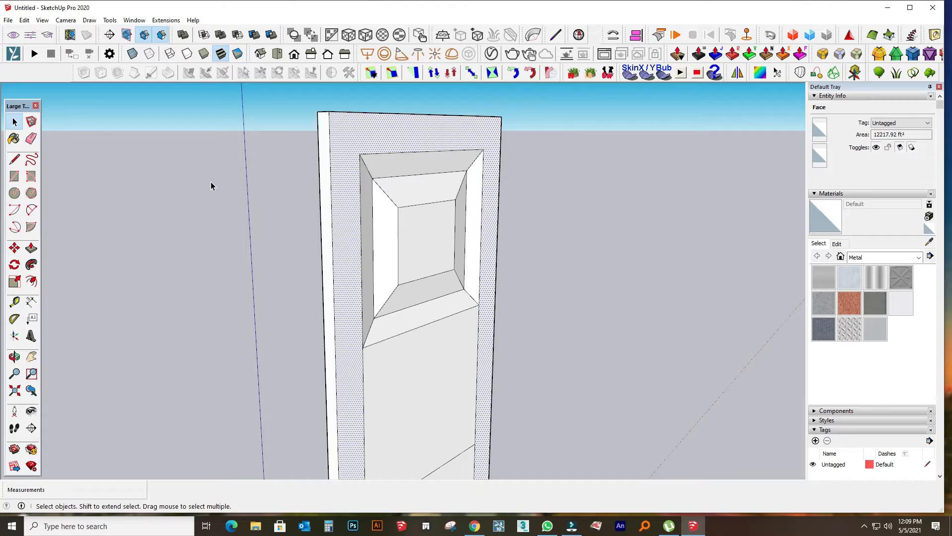
click(14, 158)
click(31, 282)
click(331, 182)
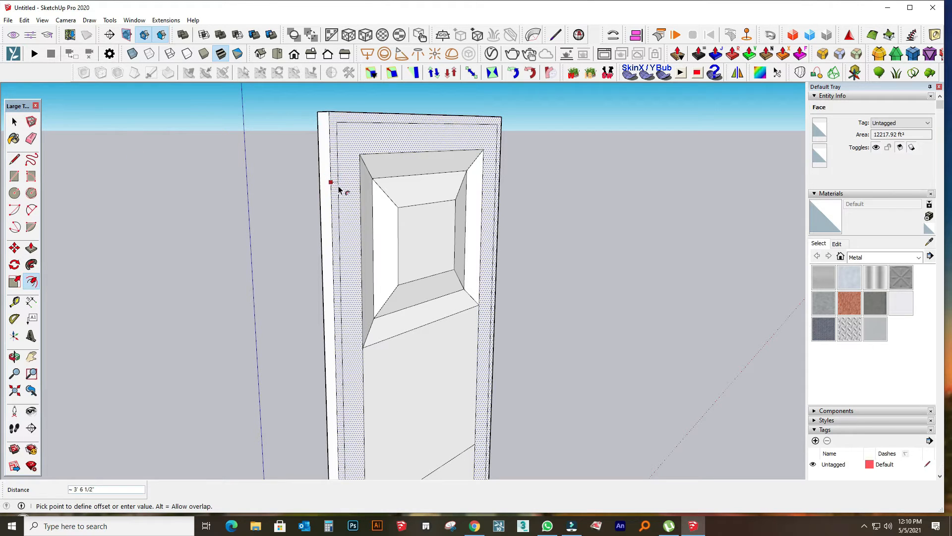
click(340, 189)
key(ctrl+z)
key(space)
middle_drag(670, 225, 598, 238)
click(597, 238)
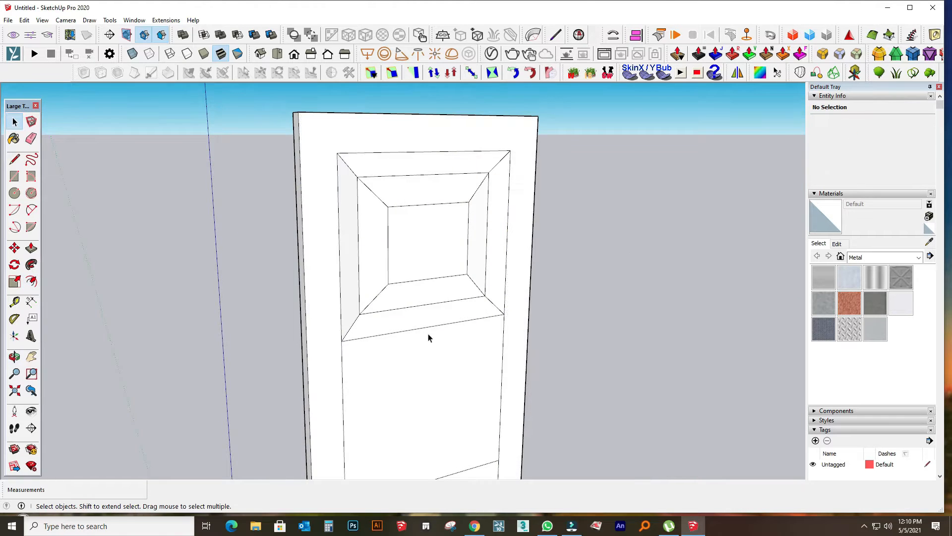
- Erase the section dividers and the inner outline below the top bevelled panel
scroll(358, 213, down, 5)
click(31, 139)
drag(402, 453, 415, 314)
mouse_move(421, 309)
mouse_down()
mouse_move(418, 392)
mouse_move(422, 308)
mouse_up()
drag(376, 338, 350, 306)
- Copy the bevelled panel down to the bottom of the slab and divide the copies with /3 into four evenly stacked panels
drag(365, 220, 425, 267)
middle_drag(392, 279, 309, 289)
click(14, 248)
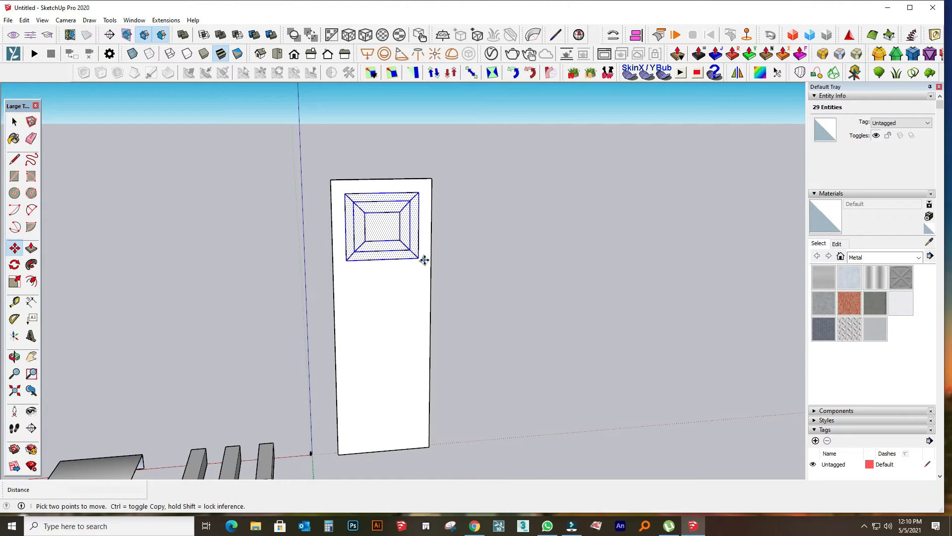
key(ctrl)
click(424, 259)
click(421, 436)
text(/3)
key(Return)
scroll(357, 285, up, 5)
middle_drag(351, 289, 382, 225)
scroll(357, 277, down, 2)
middle_drag(332, 342, 481, 383)
key(space)
click(138, 185)
- Restore the missing front border face by drawing diagonal lines across its upper corners, and delete those diagonals
middle_drag(441, 218, 130, 228)
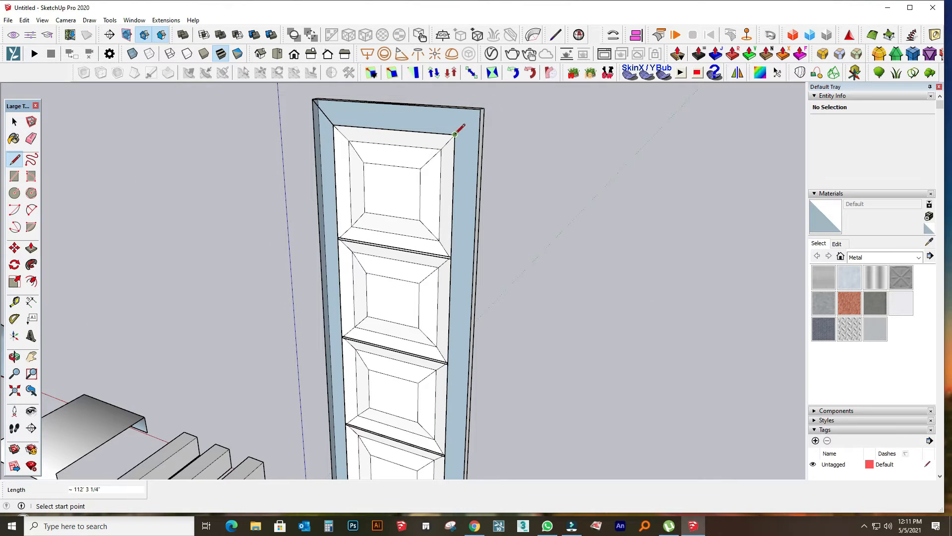
click(481, 109)
key(space)
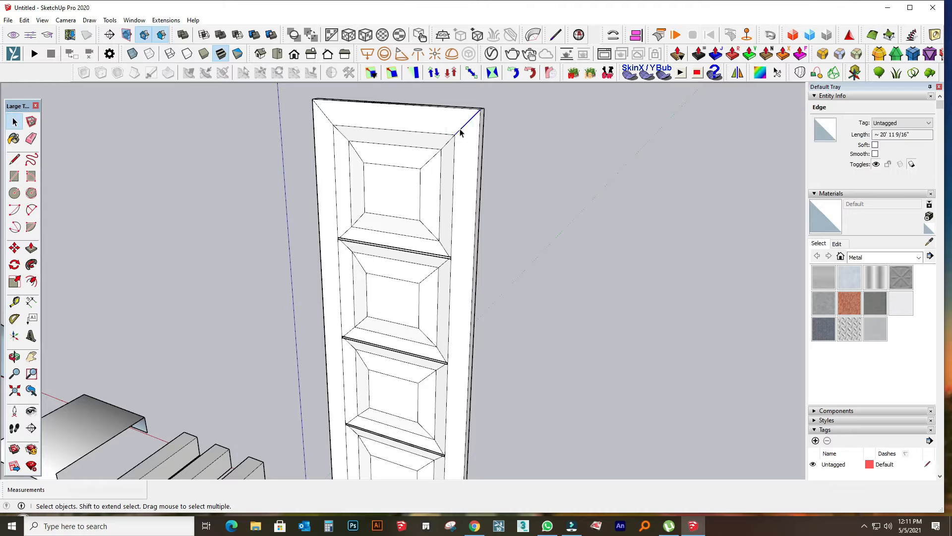
key(Delete)
click(328, 120)
key(Delete)
- Draw a rectangle about 82' 6" wide across the narrow gap between two panels to close it
middle_drag(360, 205, 578, 172)
scroll(413, 238, up, 5)
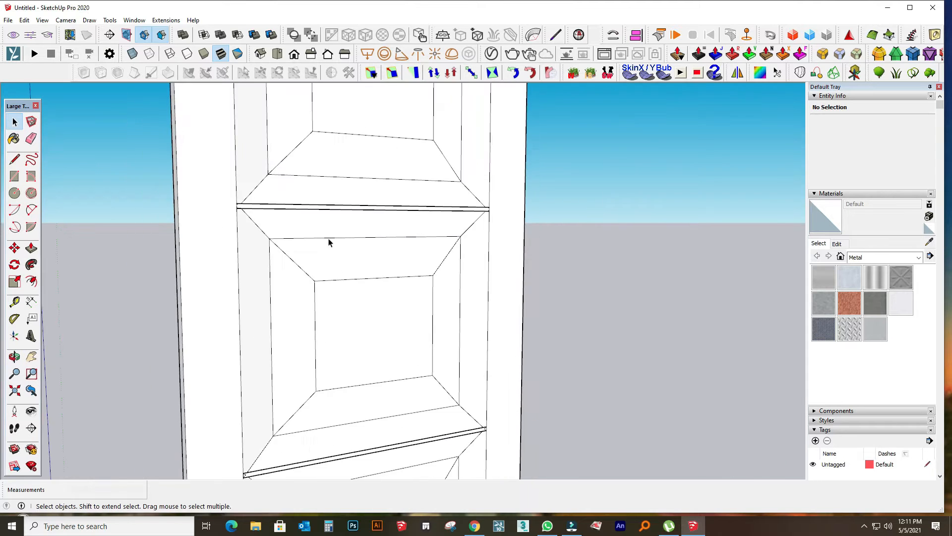
scroll(189, 202, up, 3)
key(e)
scroll(511, 199, down, 5)
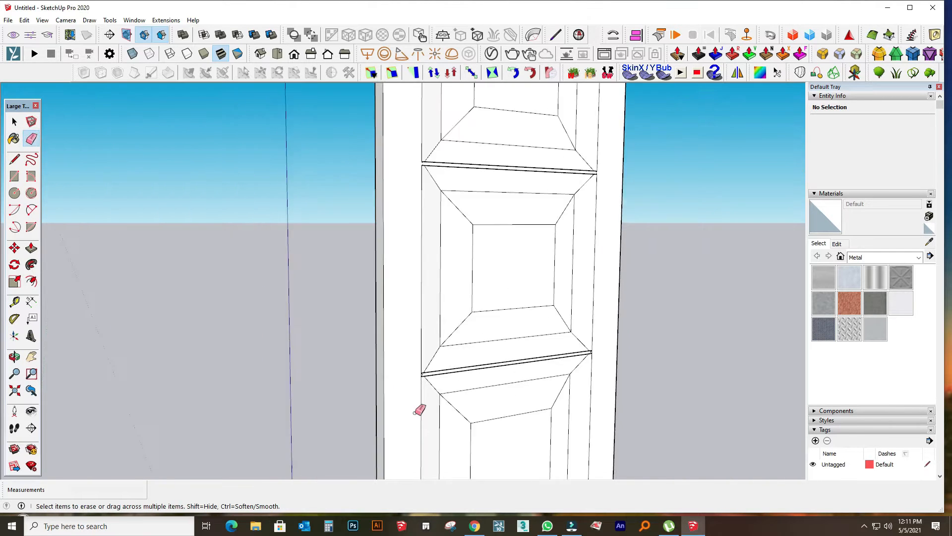
scroll(423, 410, up, 5)
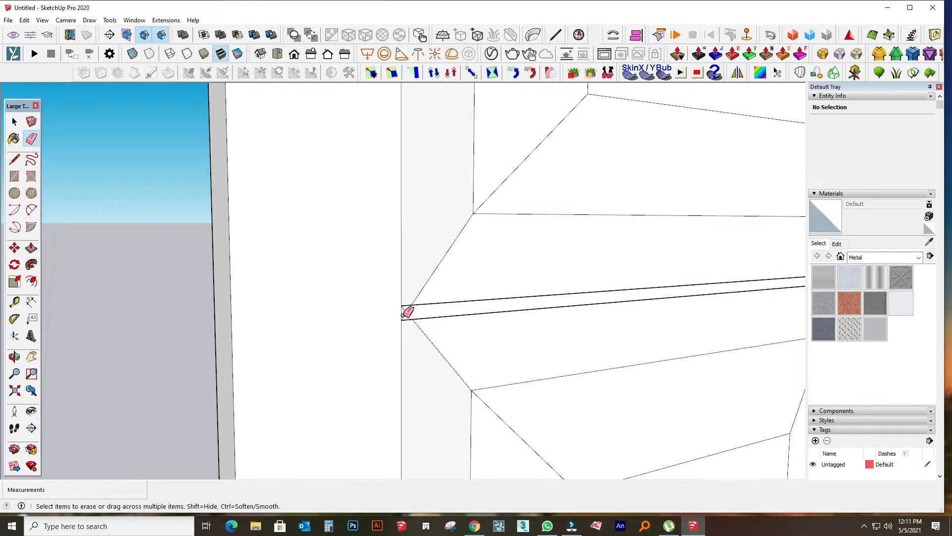
scroll(408, 311, down, 5)
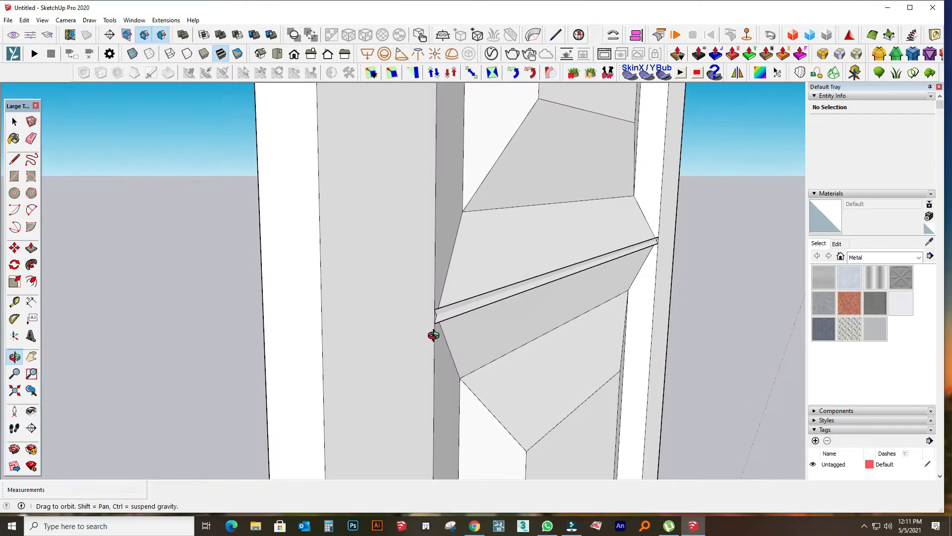
click(14, 176)
click(436, 309)
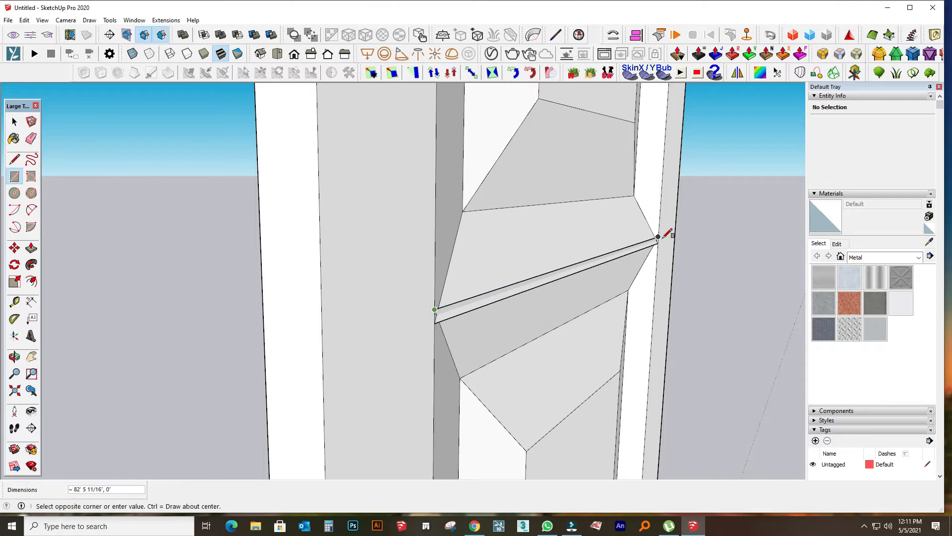
click(658, 243)
scroll(239, 256, down, 5)
scroll(239, 257, down, 3)
click(15, 122)
scroll(510, 305, down, 2)
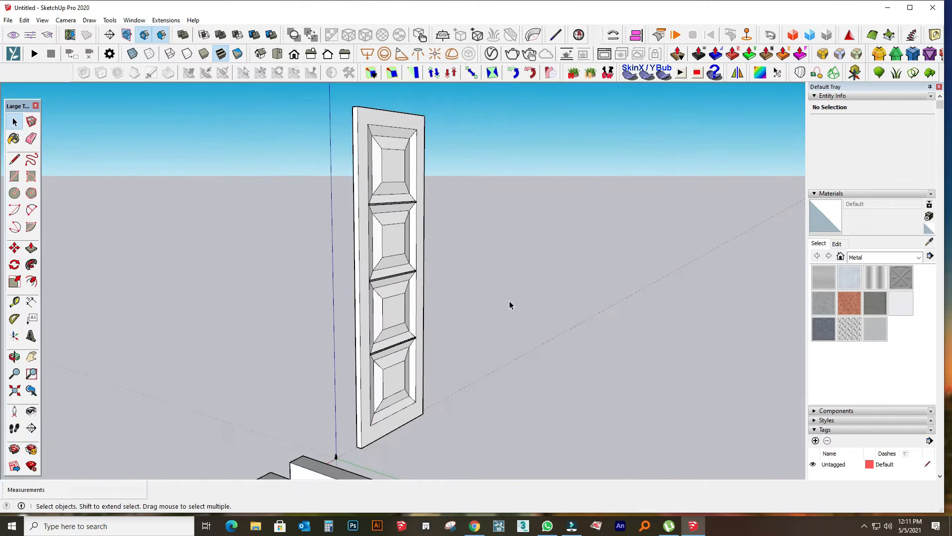
- Select the whole door and paint it with Wood Floor Dark from the Wood materials
triple_click(381, 290)
click(850, 303)
click(919, 257)
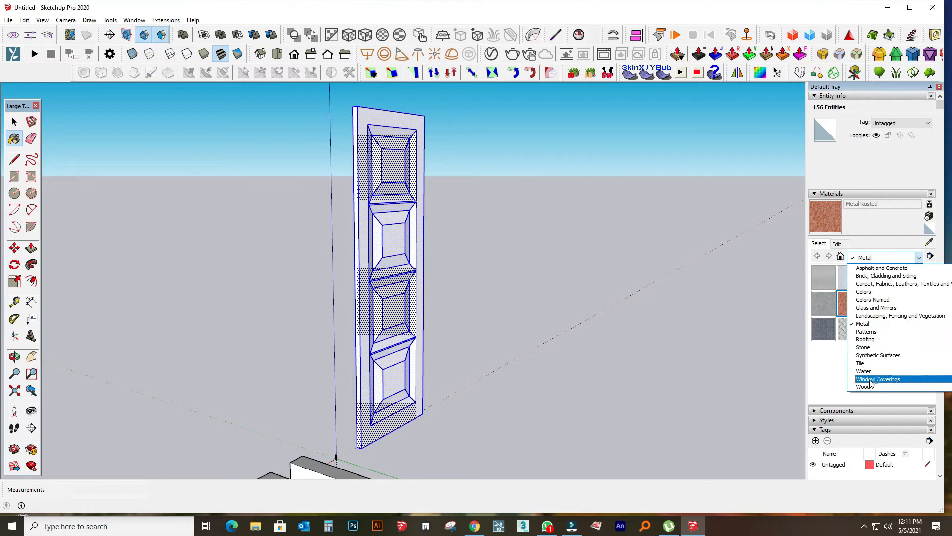
click(866, 386)
click(826, 280)
click(900, 279)
click(397, 288)
mouse_move(391, 303)
middle_down()
mouse_move(299, 336)
mouse_move(239, 342)
middle_up()
click(825, 306)
click(423, 292)
- Enlarge the texture size of the Wood Floor Dark material on the door
click(837, 243)
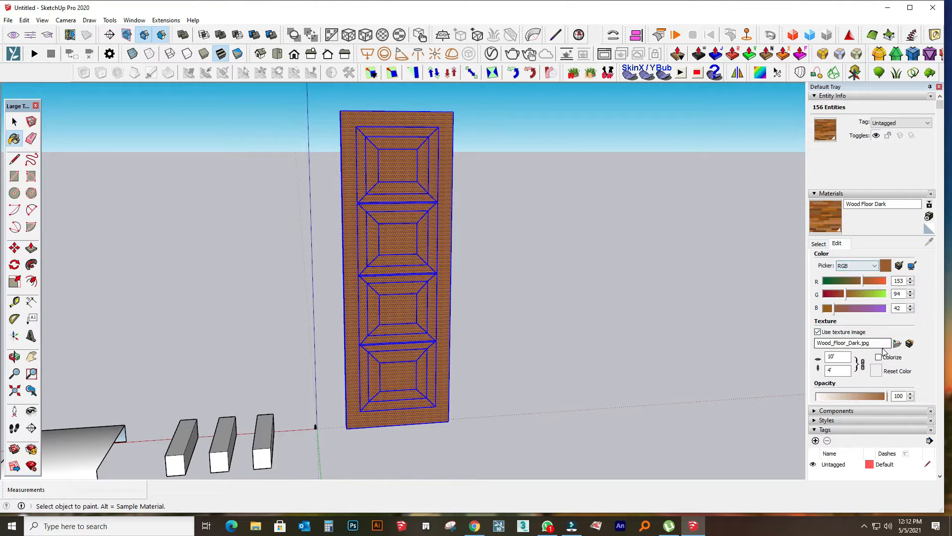
click(829, 357)
text(1)
key(space)
click(552, 172)
click(393, 248)
scroll(377, 214, up, 3)
- Repaint the whole door with Wood Bamboo and enlarge the material's texture size
triple_click(376, 215)
click(818, 243)
click(824, 277)
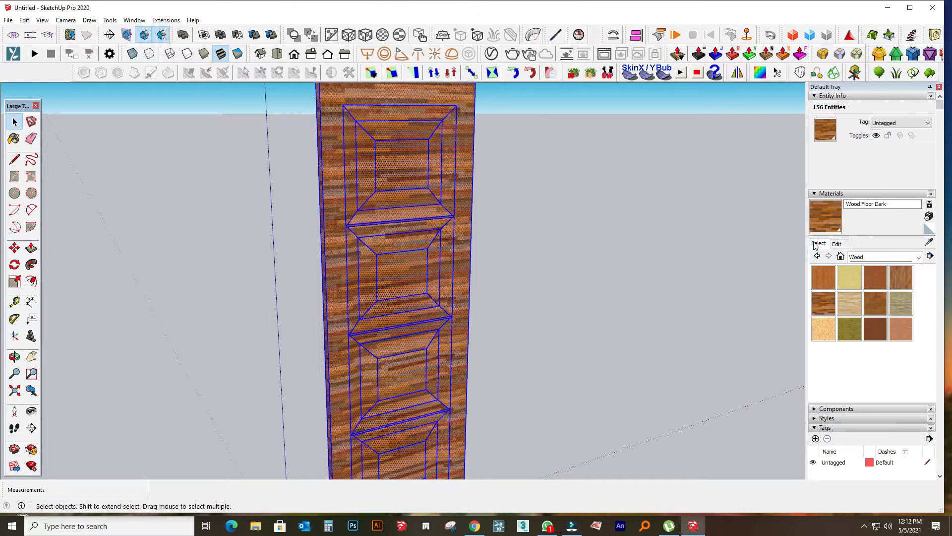
click(439, 233)
click(837, 244)
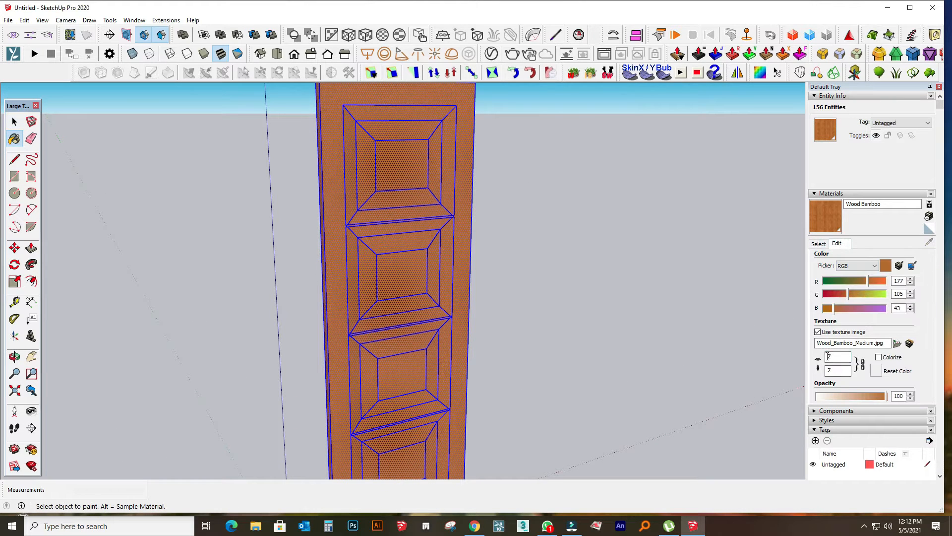
text(9)
key(space)
click(497, 171)
middle_drag(497, 172, 453, 166)
- Paint the panels' centre faces with Wood Floor and set its texture width to 95'
click(415, 164)
key(b)
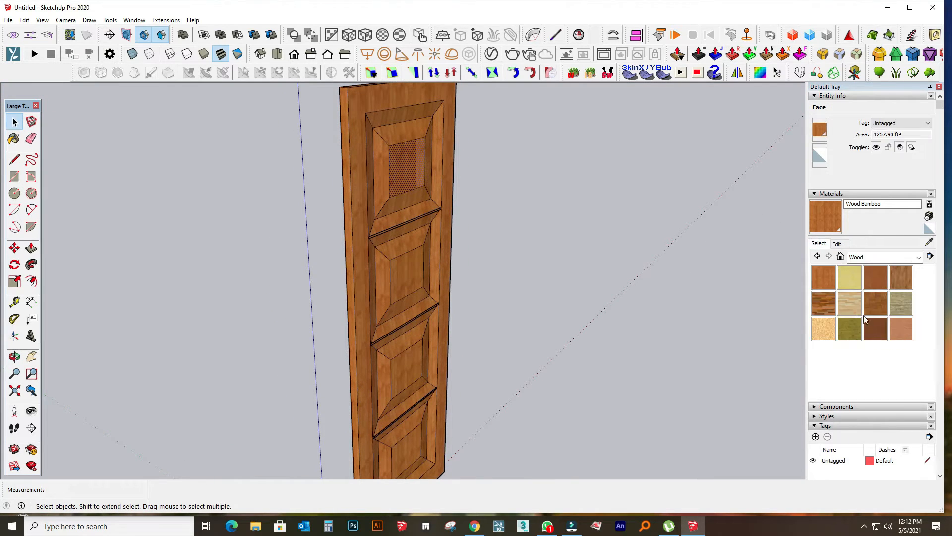
middle_drag(412, 373, 387, 283)
click(837, 243)
text(9)
key(Return)
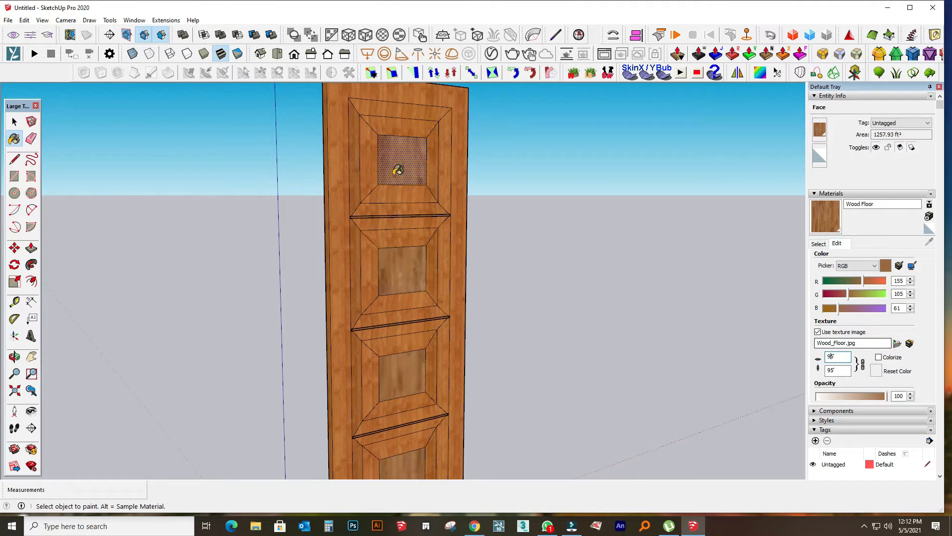
- Paint the outer bevel faces of the four panels with Wood Floor
mouse_move(412, 293)
middle_down()
mouse_move(392, 429)
mouse_move(387, 400)
middle_up()
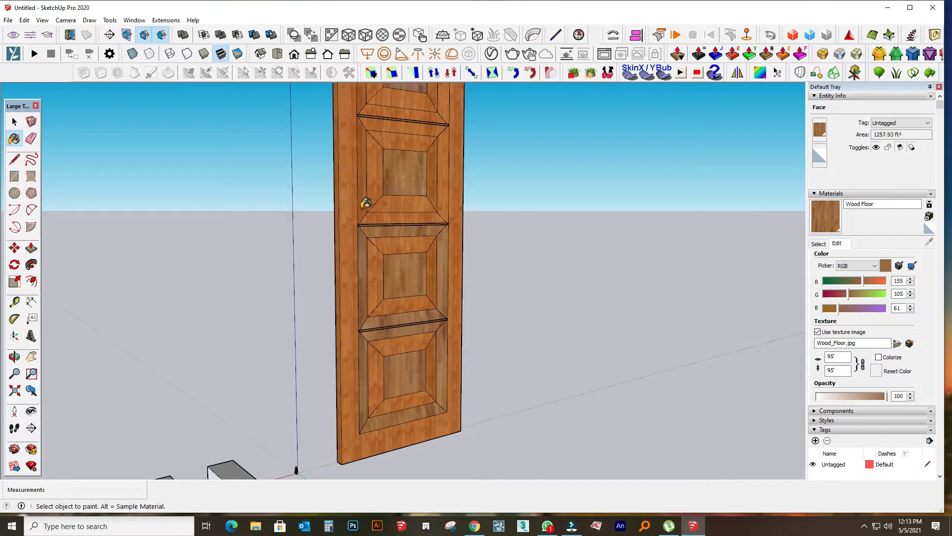
middle_drag(410, 125, 395, 124)
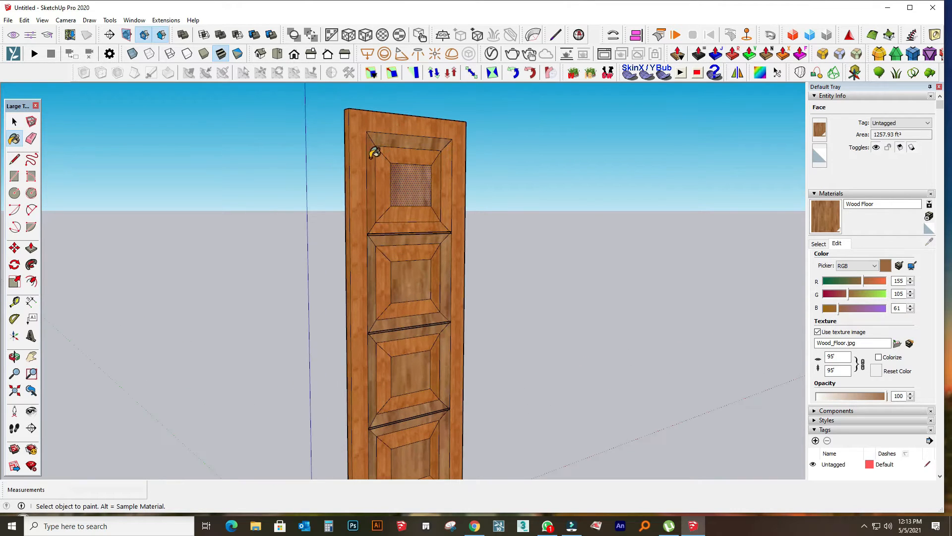
click(16, 128)
click(288, 171)
- Select all connected faces and edges of the painted door
scroll(437, 200, down, 4)
middle_drag(455, 307, 407, 317)
triple_click(465, 289)
right_click(465, 289)
click(610, 170)
- Scale up the number door lock component by about 54.6 and move it onto the door's left stile
scroll(527, 280, up, 3)
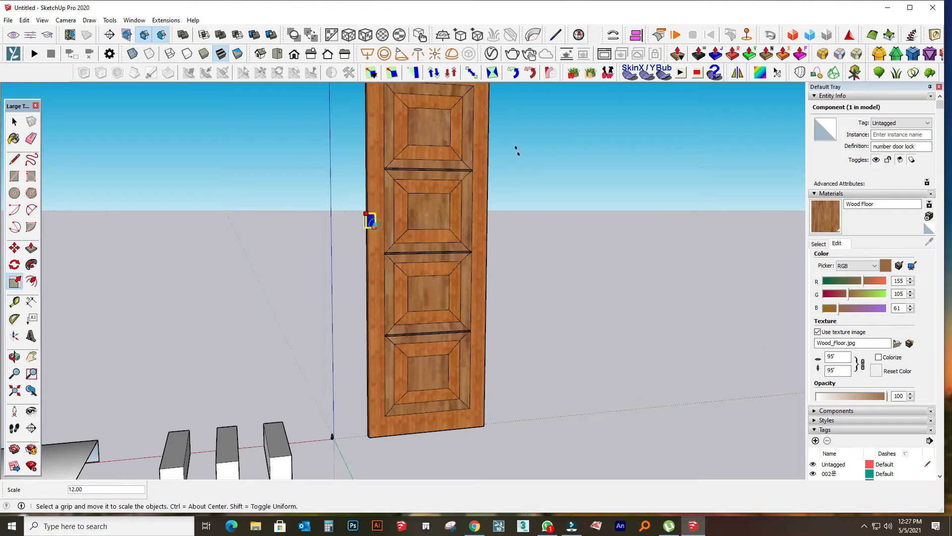
drag(366, 214, 348, 93)
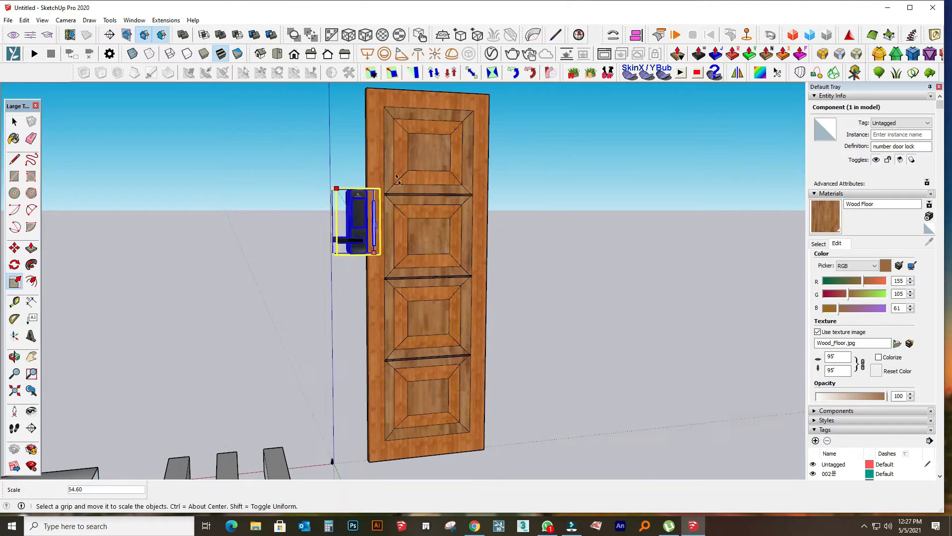
key(m)
drag(343, 191, 404, 304)
scroll(387, 278, up, 4)
middle_drag(313, 292, 501, 441)
scroll(348, 357, up, 3)
middle_drag(348, 356, 300, 233)
click(415, 366)
click(412, 364)
click(11, 122)
click(168, 213)
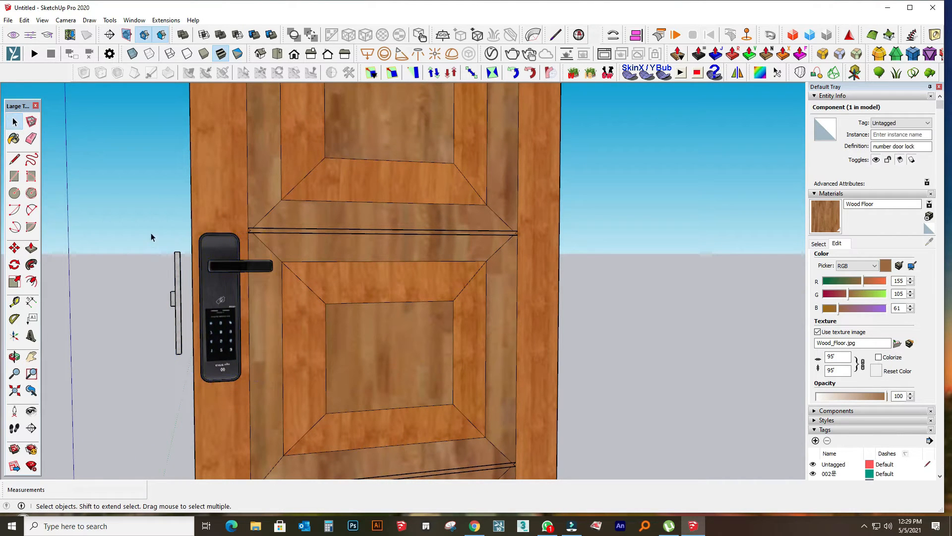
- Open the door lock component for editing and move its separate side plate against the door's left edge
drag(109, 185, 182, 393)
double_click(179, 312)
double_click(179, 312)
drag(141, 211, 199, 391)
scroll(167, 367, up, 1)
click(134, 298)
click(134, 298)
double_click(178, 293)
drag(125, 210, 205, 392)
middle_drag(181, 397, 163, 377)
click(14, 247)
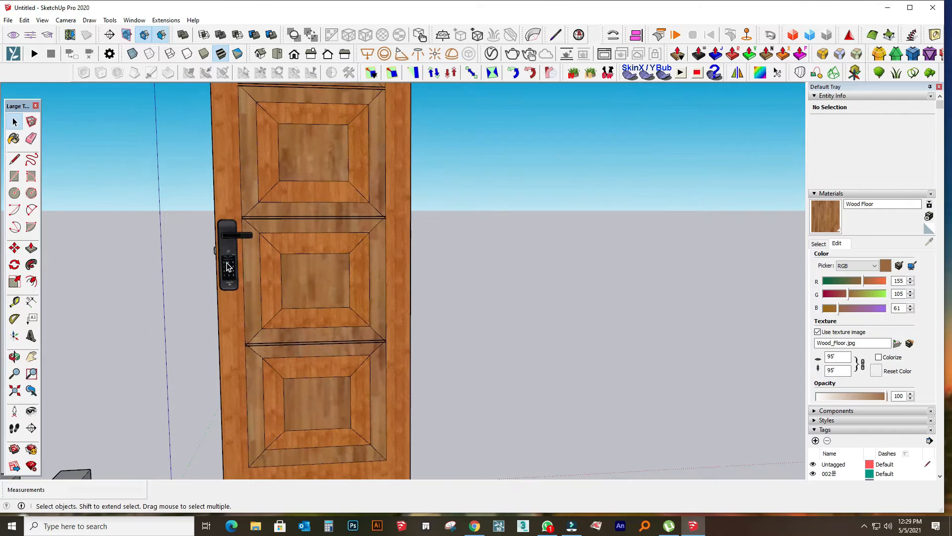
- Move the number door lock component down along the door's left stile
click(230, 256)
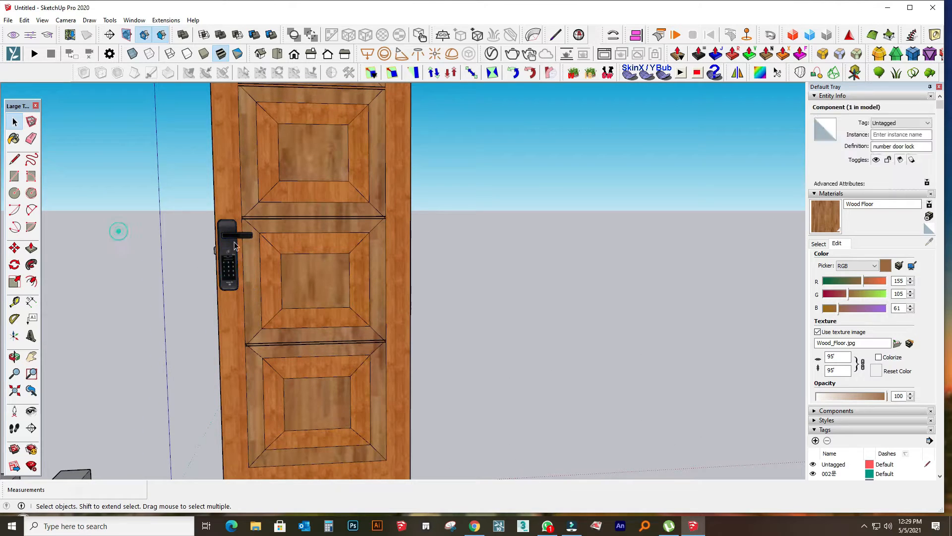
click(15, 248)
click(237, 172)
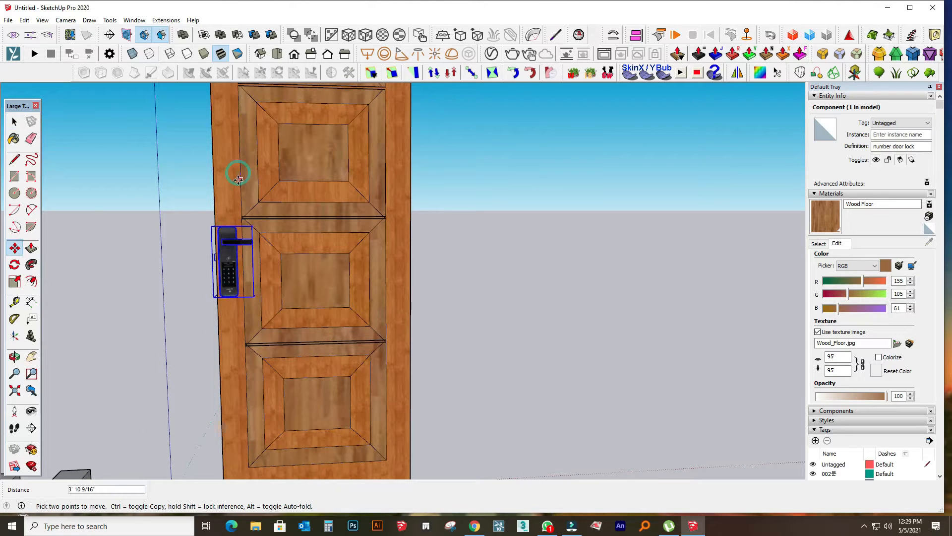
click(237, 212)
key(space)
- Group all connected faces and edges of the painted door
click(556, 233)
scroll(560, 235, down, 3)
triple_click(470, 270)
right_click(470, 271)
click(506, 150)
- Raise the door lock along the door's left stile by about 43' 10"
click(376, 268)
click(15, 248)
click(462, 246)
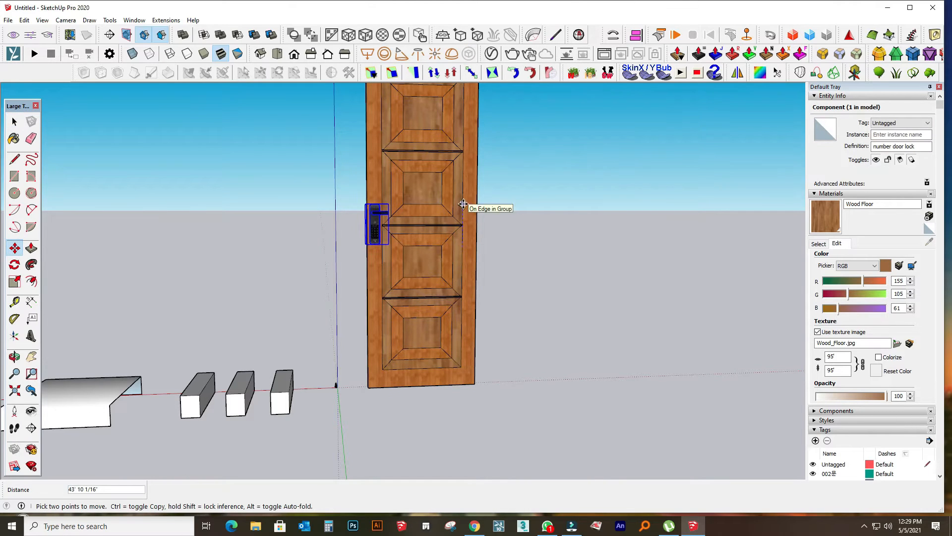
click(462, 204)
scroll(462, 204, down, 2)
- Copy the door group along the red axis, about one door width to the left of the original
key(space)
click(450, 319)
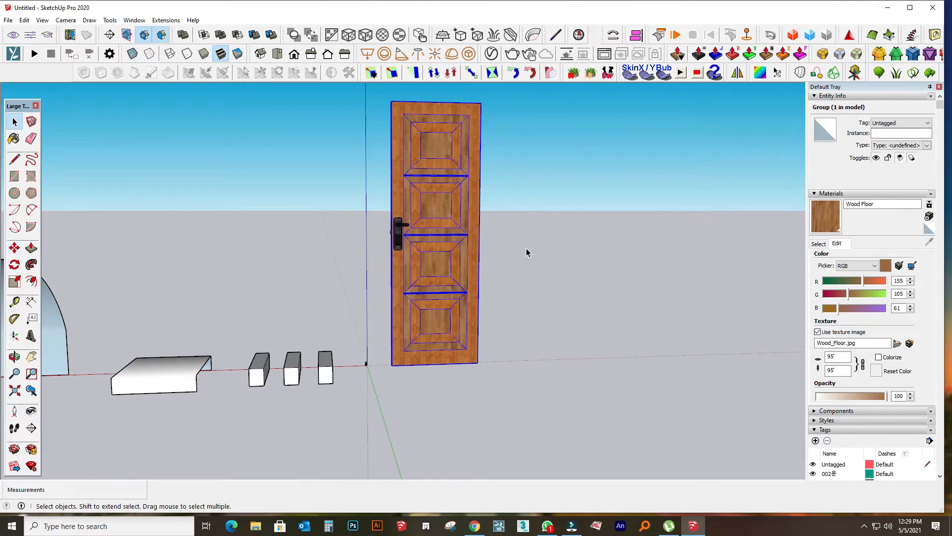
key(ctrl)
click(477, 363)
click(383, 365)
- Mirror the copied door by scaling it -1 along the red axis
middle_drag(350, 290, 281, 306)
scroll(372, 238, up, 4)
key(s)
click(422, 231)
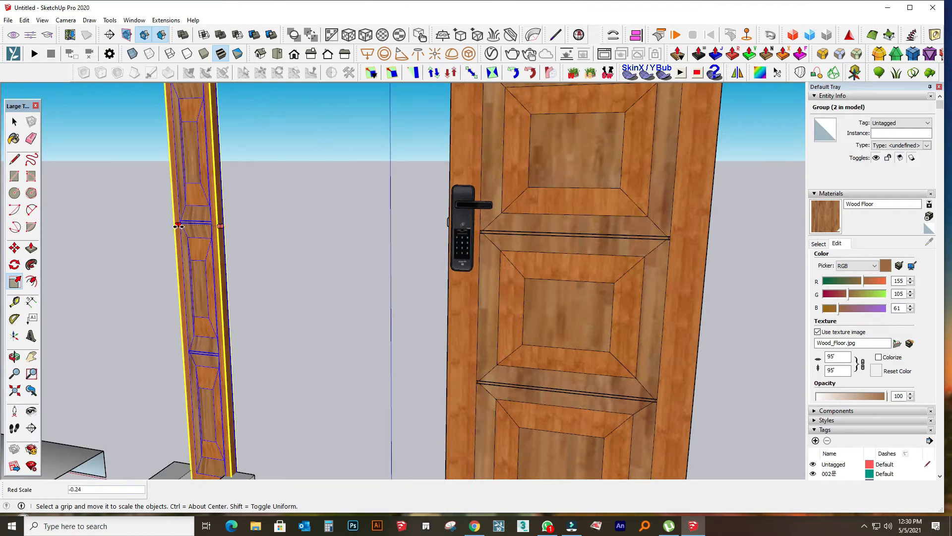
text(-1)
key(Return)
key(space)
- Move the mirrored door against the left edge of the original door to form a double door
scroll(253, 249, down, 4)
middle_drag(253, 248, 251, 286)
scroll(227, 135, up, 2)
key(m)
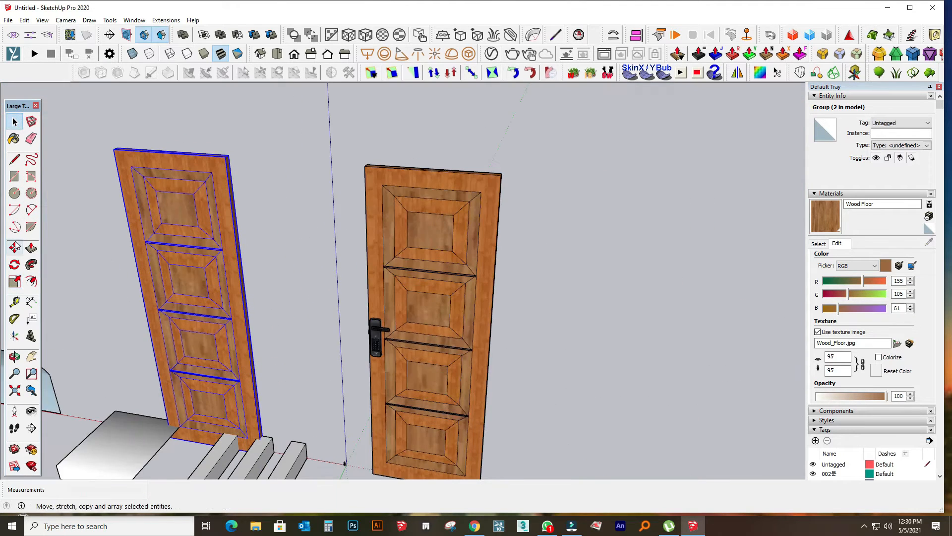
click(224, 157)
click(372, 171)
- Scale both door leaves and the lock together uniformly to about 0.50
scroll(426, 194, down, 3)
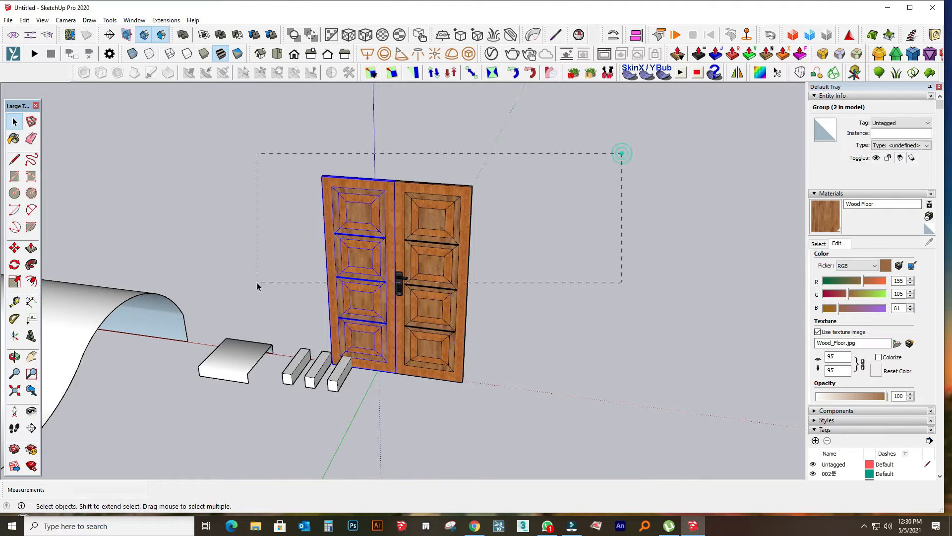
click(14, 281)
drag(323, 176, 410, 300)
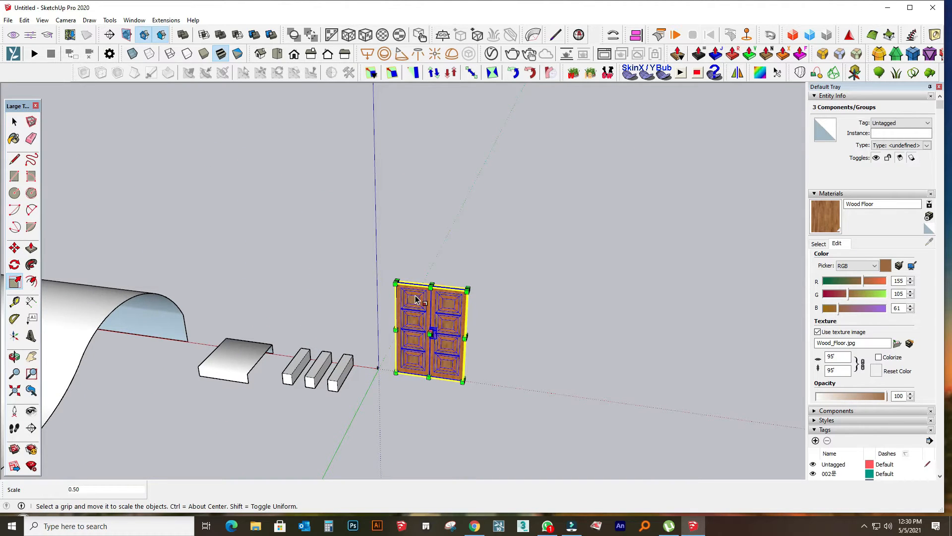
- Cut the double door with its lock and paste it into the lower right corner of the building's door opening
key(ctrl+x)
scroll(461, 287, down, 5)
scroll(248, 281, up, 6)
middle_drag(253, 287, 327, 256)
key(ctrl+v)
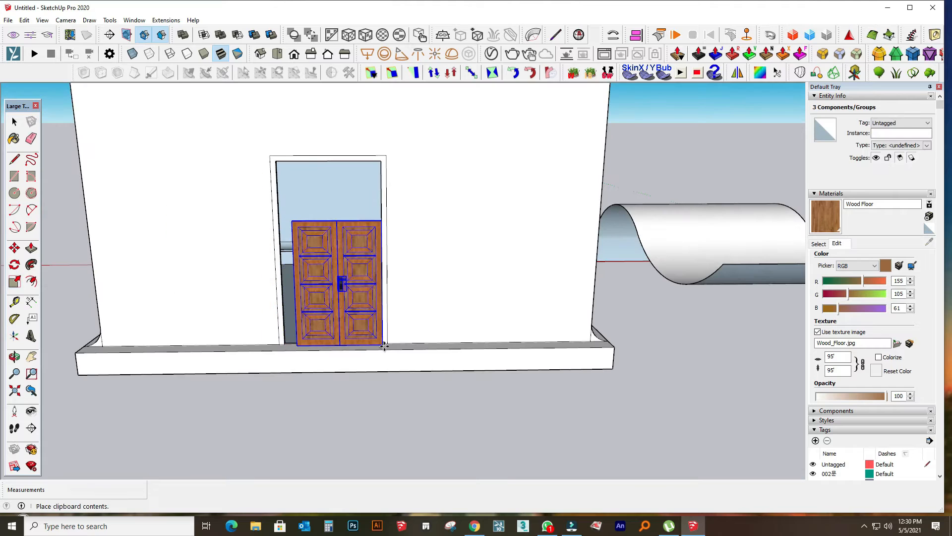
click(384, 346)
- Extrude the door opening's left jamb face up to the left edge of the double door
middle_drag(383, 342, 305, 355)
scroll(431, 328, up, 4)
scroll(318, 407, up, 1)
click(320, 426)
middle_drag(340, 421, 339, 399)
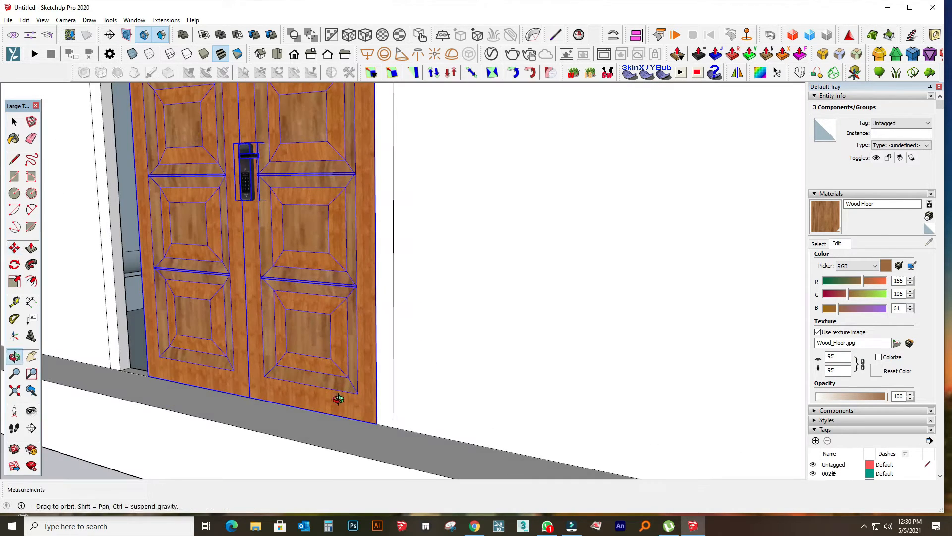
click(137, 344)
click(31, 247)
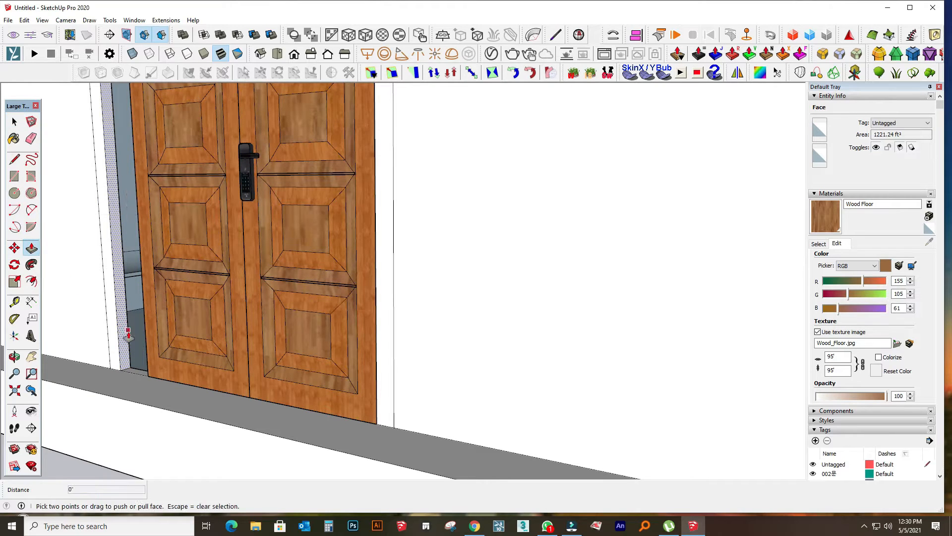
click(129, 337)
click(148, 373)
- Pull the underside of the opening's lintel down about 70' to the top of the double door
scroll(148, 373, down, 4)
scroll(278, 218, up, 4)
middle_drag(377, 238, 552, 193)
scroll(496, 191, down, 2)
scroll(444, 187, up, 3)
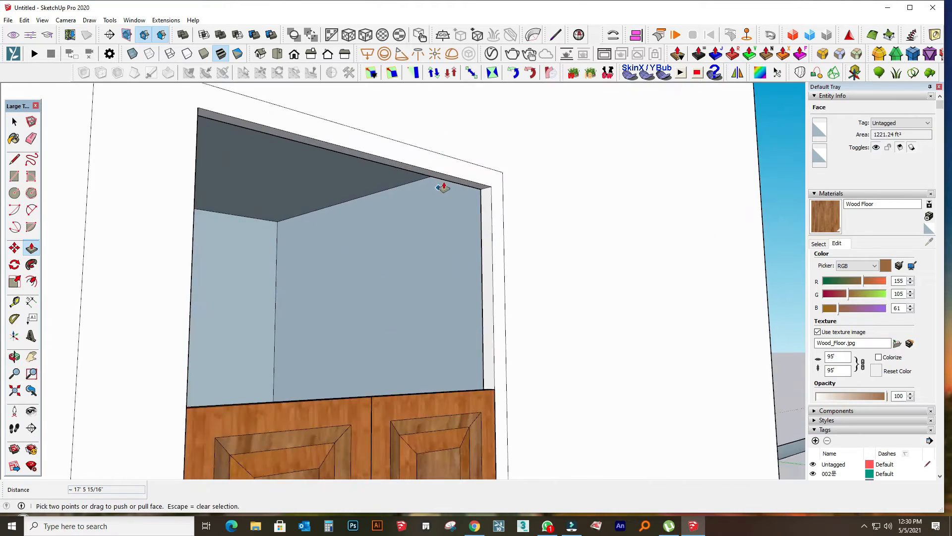
middle_drag(444, 187, 454, 204)
click(438, 193)
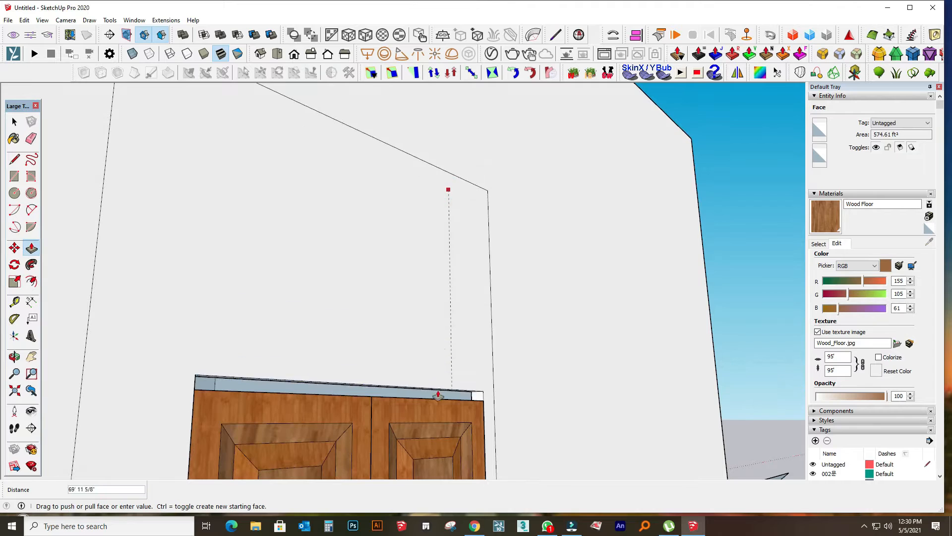
click(436, 397)
- Erase the leftover outline of the old door frame on the front wall
scroll(153, 252, down, 4)
middle_drag(154, 252, 293, 242)
scroll(296, 241, down, 2)
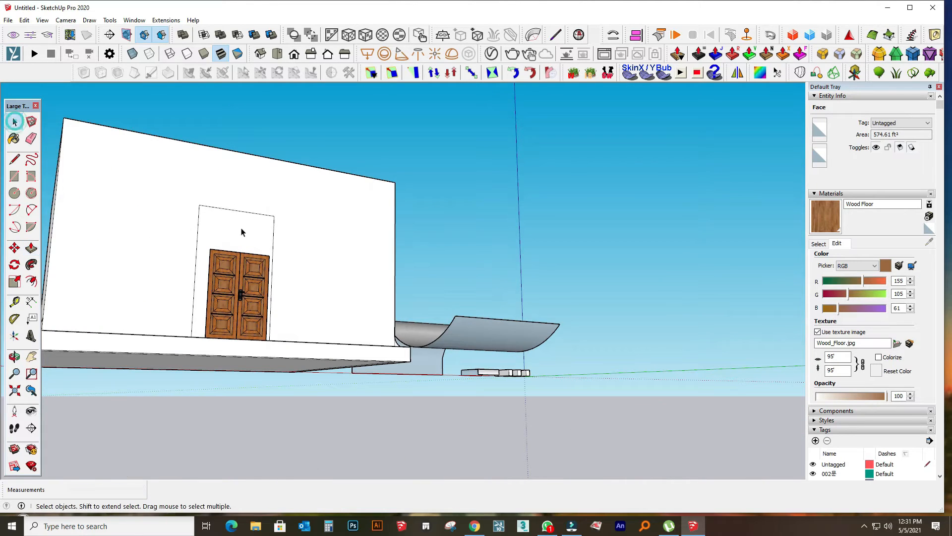
mouse_move(213, 227)
mouse_down()
mouse_move(182, 228)
mouse_move(181, 215)
mouse_up()
middle_drag(181, 209, 104, 213)
- Push the building's top face down to reduce the wall height
scroll(114, 213, down, 4)
mouse_move(248, 164)
middle_down()
mouse_move(233, 204)
mouse_move(240, 248)
middle_up()
scroll(232, 205, up, 2)
click(32, 249)
click(234, 235)
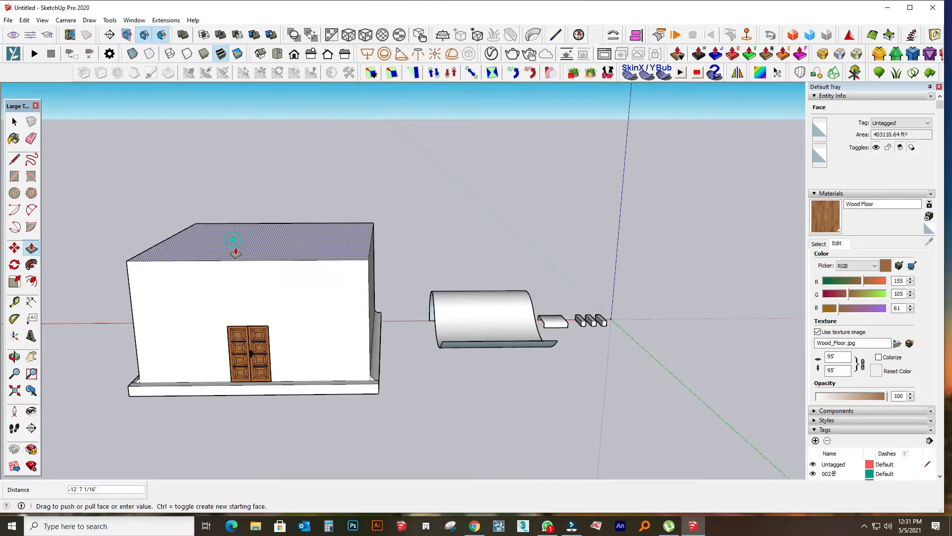
click(218, 258)
key(space)
- Offset the building's top face outward by about 43' 2" to outline a roof overhang
middle_drag(373, 213, 296, 316)
scroll(297, 316, up, 2)
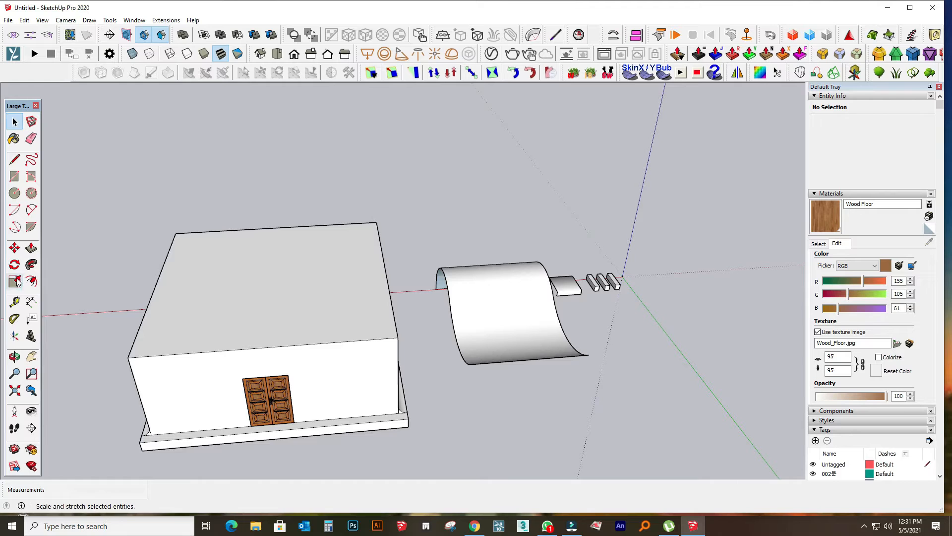
click(31, 282)
click(404, 306)
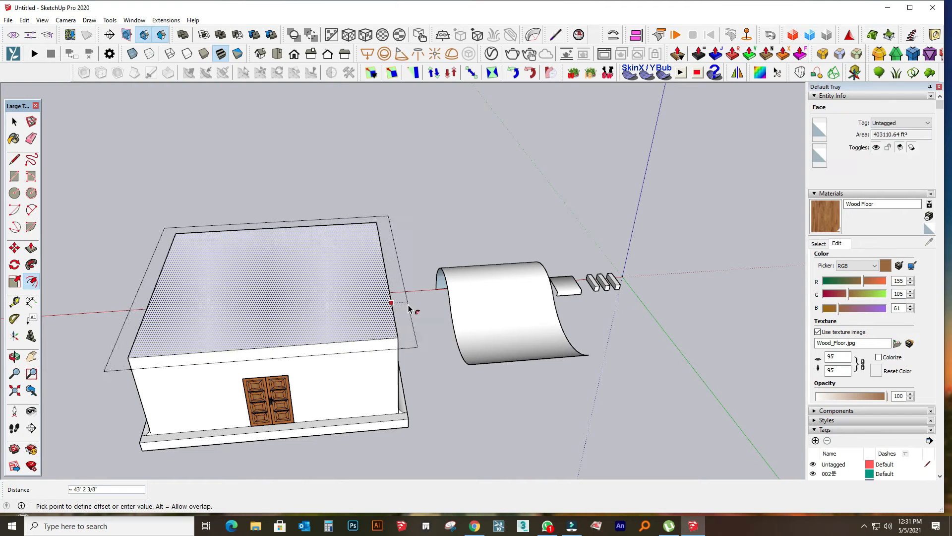
click(413, 311)
- Extrude the overhang border up about 12' 4" and bring the inner roof face level with it
click(31, 248)
click(396, 340)
click(365, 321)
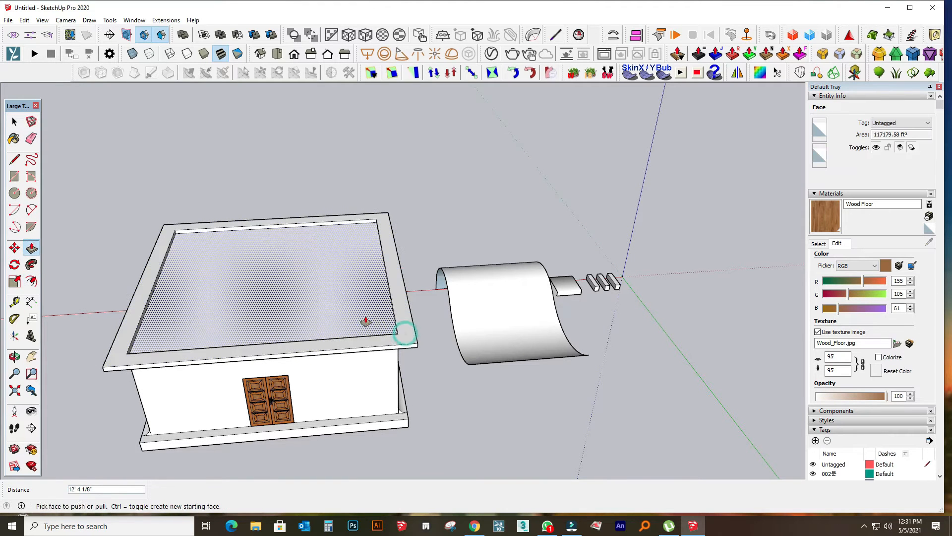
click(408, 317)
double_click(397, 301)
key(ctrl+z)
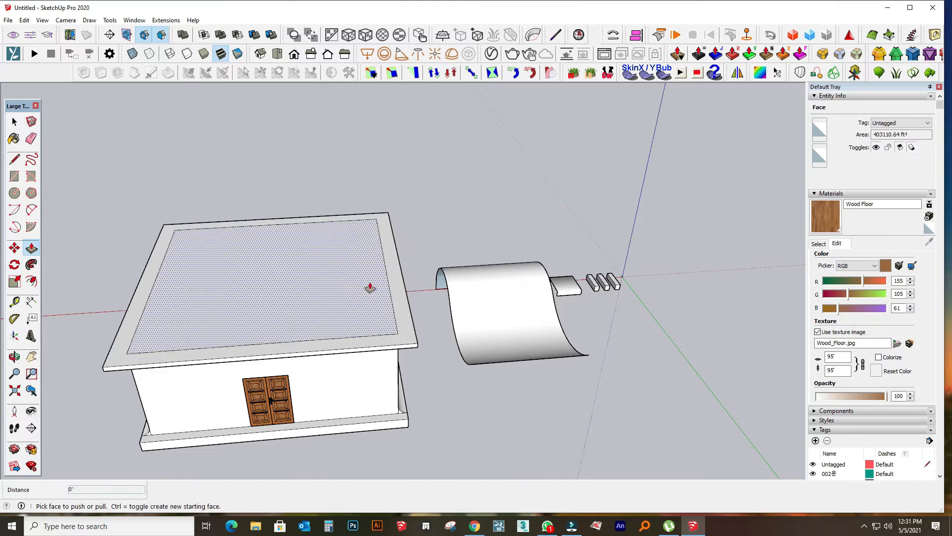
- Erase the inner outline on the roof slab and offset the slab's edge slightly inward
key(e)
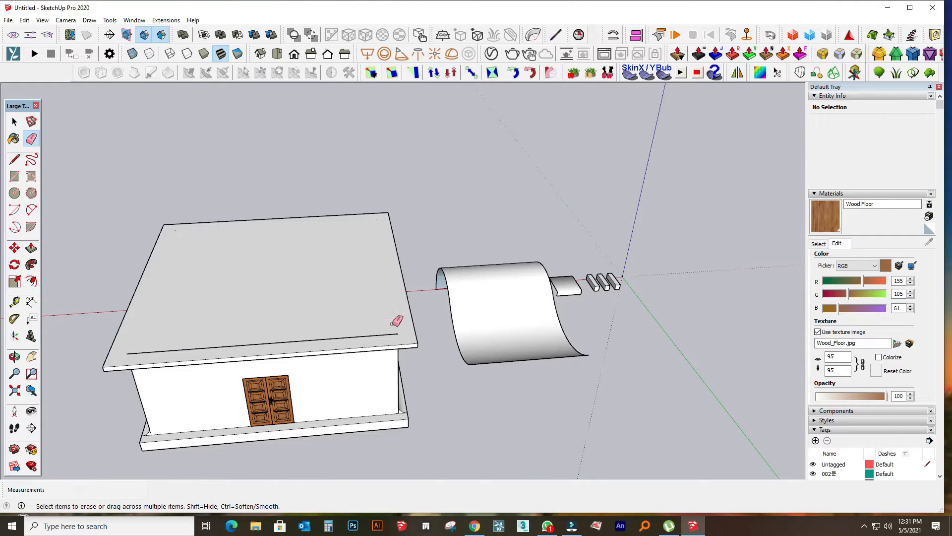
key(space)
click(185, 314)
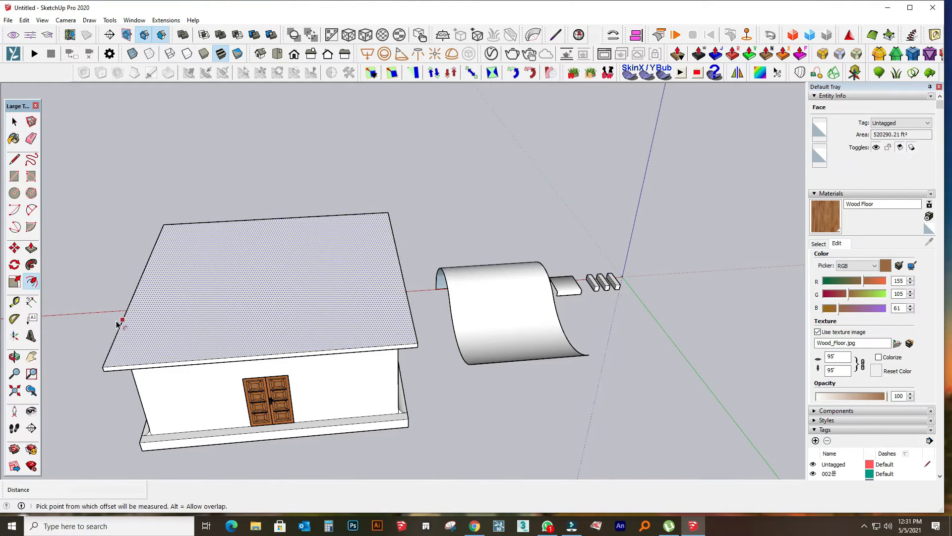
click(127, 327)
- Extrude the narrow border around the roof upward into a parapet
drag(106, 362, 97, 336)
middle_drag(130, 373, 205, 287)
scroll(139, 267, up, 1)
drag(134, 265, 135, 279)
key(space)
click(140, 120)
- Push the roof face down inside the parapet
scroll(171, 239, down, 4)
middle_drag(198, 295, 390, 278)
scroll(199, 282, up, 2)
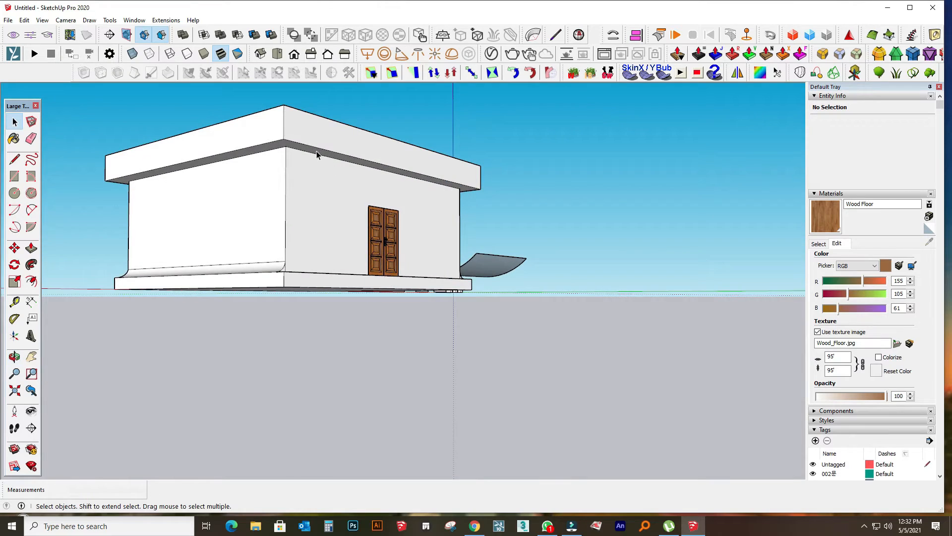
middle_drag(317, 151, 365, 248)
scroll(457, 227, up, 4)
click(467, 230)
key(p)
drag(388, 268, 378, 318)
- Offset the underside face of the roof overhang inward and extrude its outer strip downward
middle_drag(378, 317, 432, 194)
scroll(435, 193, down, 2)
scroll(435, 193, up, 3)
key(space)
click(372, 132)
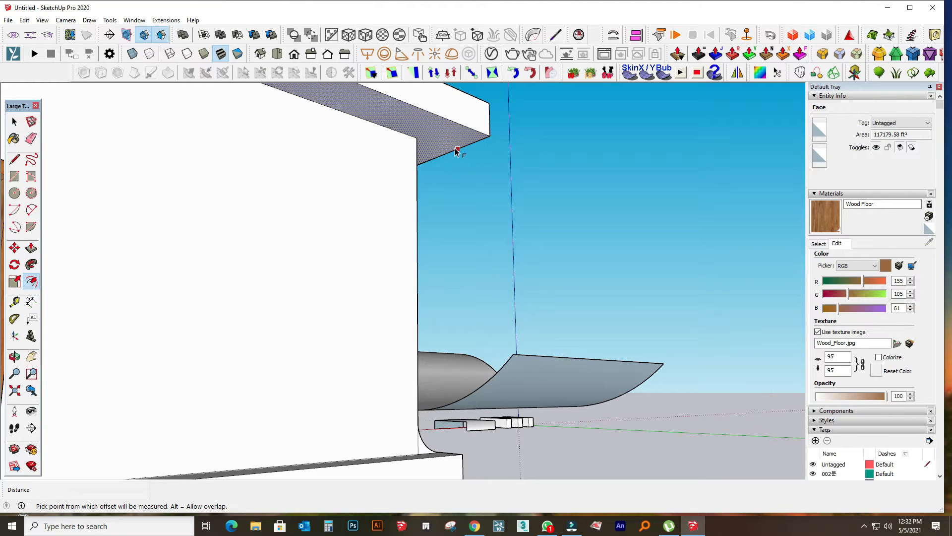
click(440, 152)
mouse_move(491, 116)
mouse_down()
mouse_move(474, 171)
mouse_move(466, 164)
mouse_up()
scroll(446, 155, down, 3)
mouse_move(446, 156)
middle_down()
mouse_move(533, 174)
mouse_move(550, 199)
middle_up()
- Extrude the plinth's front face outward to form a deep terrace in front of the double door
click(13, 123)
middle_drag(253, 112, 300, 191)
scroll(343, 356, up, 3)
middle_drag(343, 357, 412, 374)
scroll(412, 374, up, 3)
middle_drag(550, 348, 501, 343)
scroll(502, 342, down, 1)
key(l)
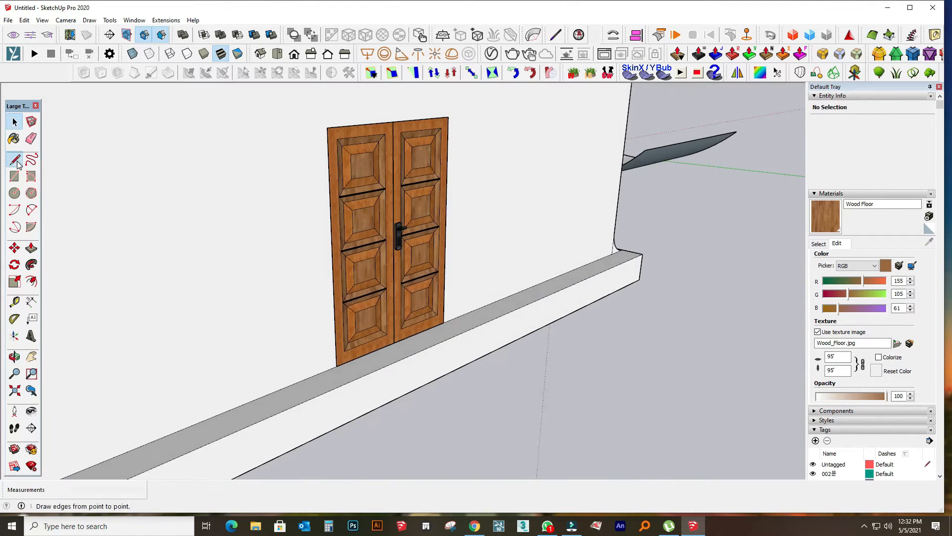
scroll(549, 303, down, 5)
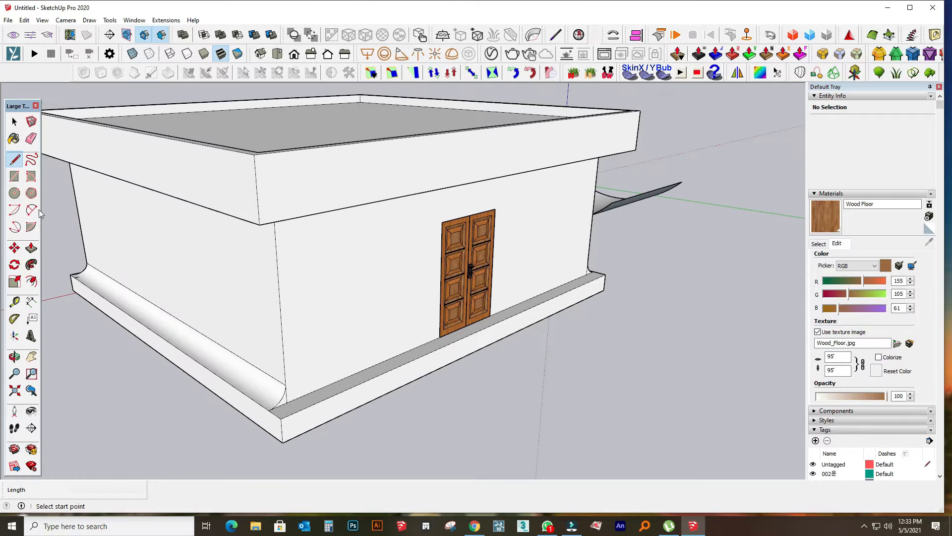
click(31, 248)
click(372, 388)
click(489, 449)
- Offset the front wall face inward by about 3' 11 3/4" to outline a frame around the double door
middle_drag(229, 346, 198, 270)
key(space)
scroll(423, 399, up, 3)
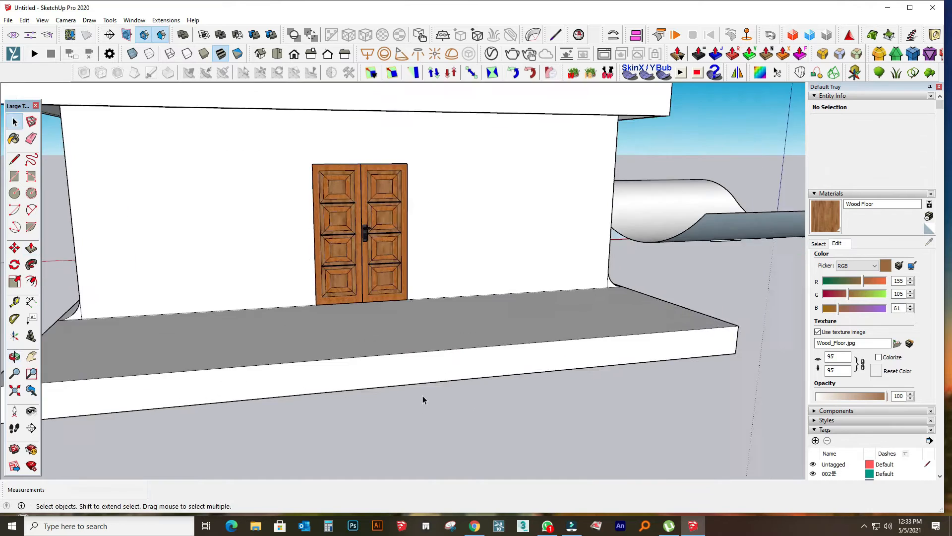
middle_drag(423, 397, 395, 392)
scroll(425, 327, down, 2)
scroll(426, 327, up, 2)
click(417, 140)
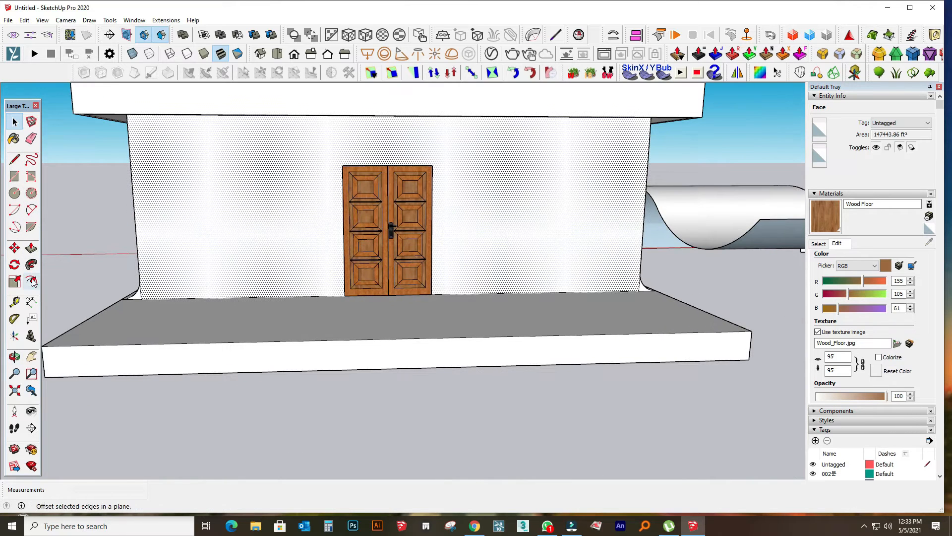
click(343, 243)
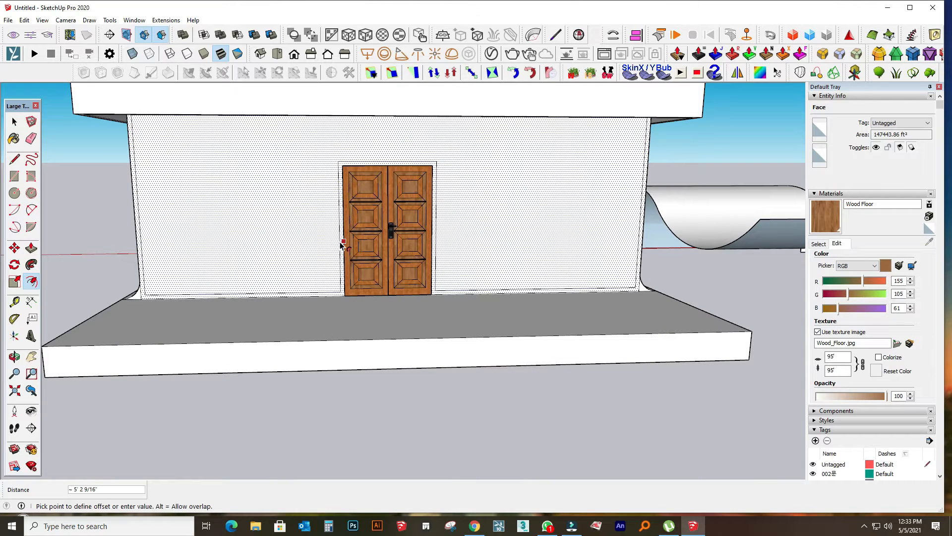
click(342, 244)
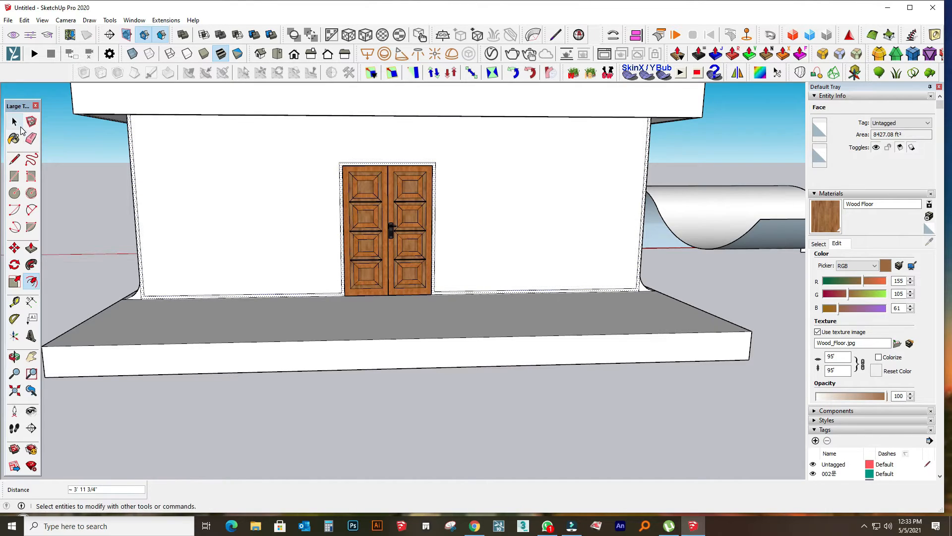
- Draw lines extending both sides of the door frame outline down to the terrace
click(15, 158)
scroll(368, 329, up, 4)
click(305, 230)
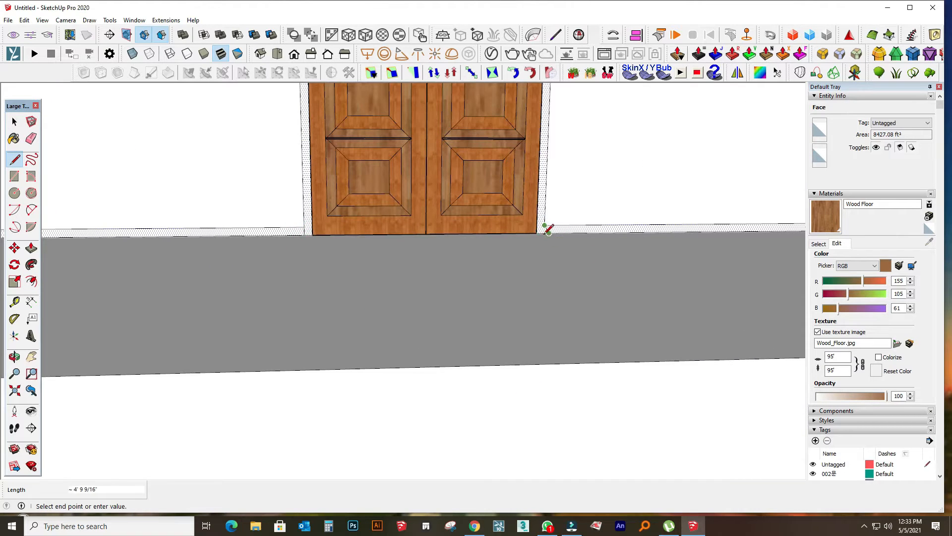
scroll(547, 229, up, 3)
- Erase the surplus offset lines along the front wall's edges, keeping only the frame around the door
key(e)
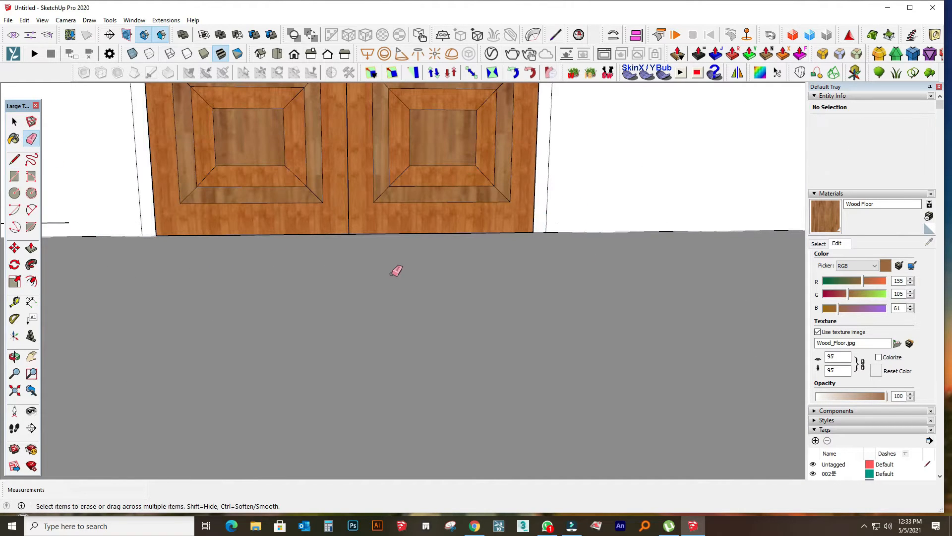
scroll(396, 270, down, 7)
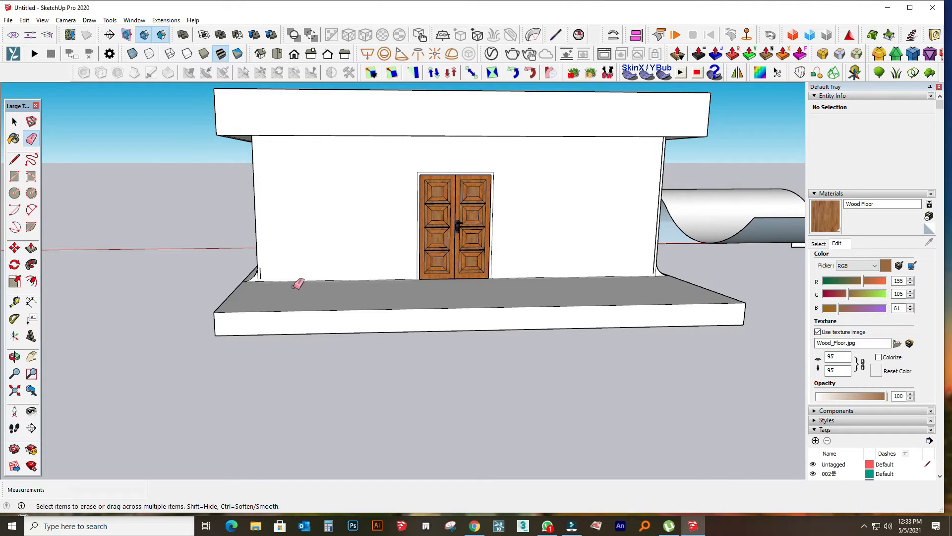
click(656, 273)
scroll(372, 270, up, 2)
mouse_move(302, 243)
middle_down()
mouse_move(322, 261)
mouse_move(326, 168)
mouse_move(308, 238)
middle_up()
scroll(324, 258, down, 4)
scroll(472, 243, up, 5)
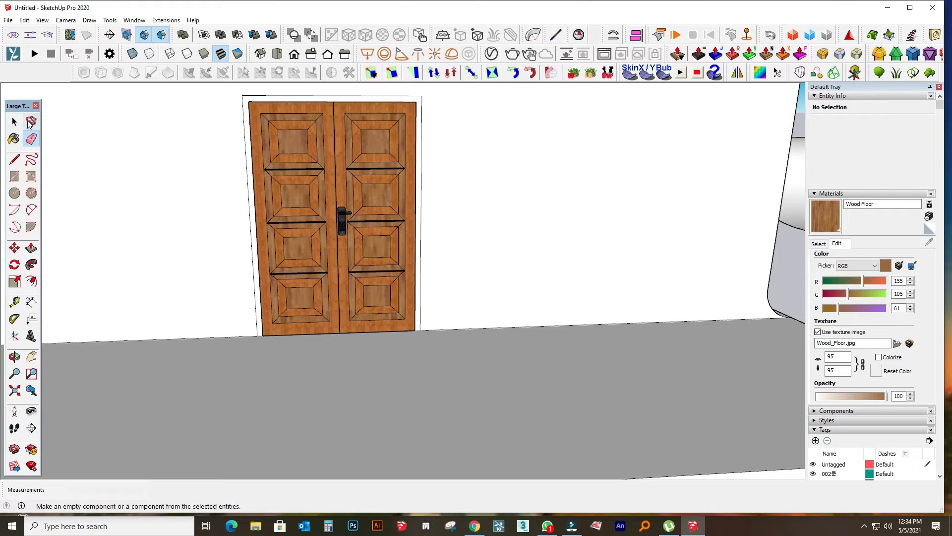
- Extrude the frame strip around the double door and paint it with Wood Floor
click(419, 206)
click(420, 190)
click(14, 122)
click(388, 396)
middle_drag(361, 406, 501, 377)
click(731, 248)
- Draw two vertical lines across the terrace's front face to mark off a section in front of the double door
scroll(634, 279, down, 5)
middle_drag(615, 298, 448, 415)
scroll(506, 407, up, 3)
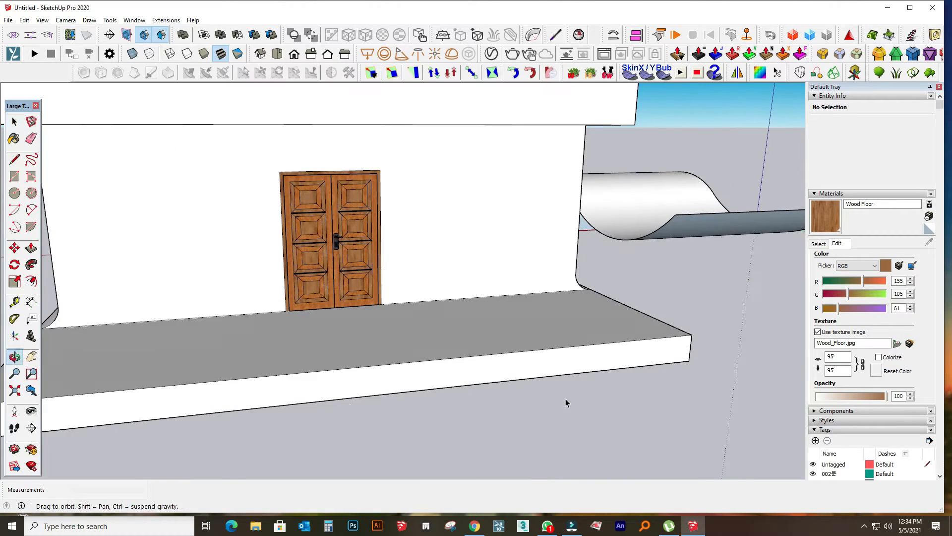
middle_drag(566, 400, 386, 422)
scroll(559, 316, down, 3)
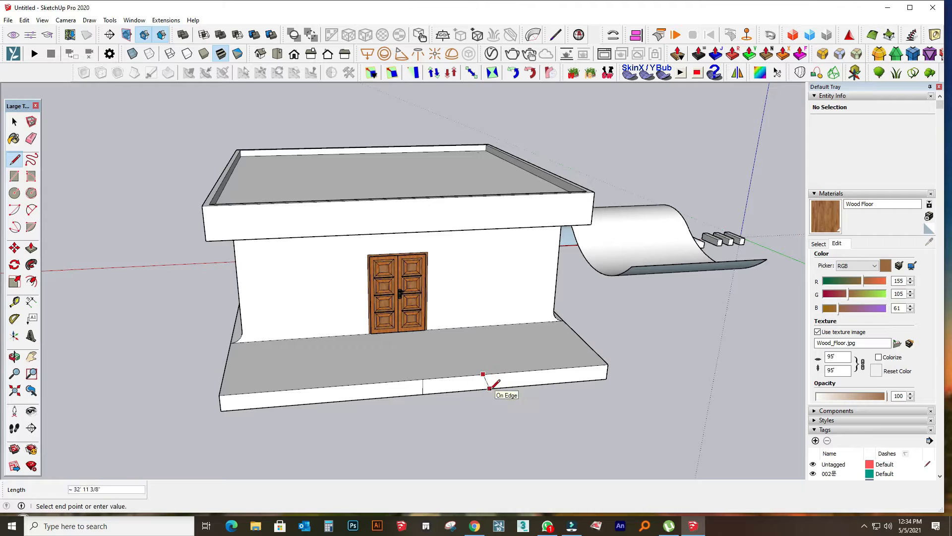
- Copy the marked section alongside itself on the terrace's front face and erase the dividing line between both halves
click(14, 122)
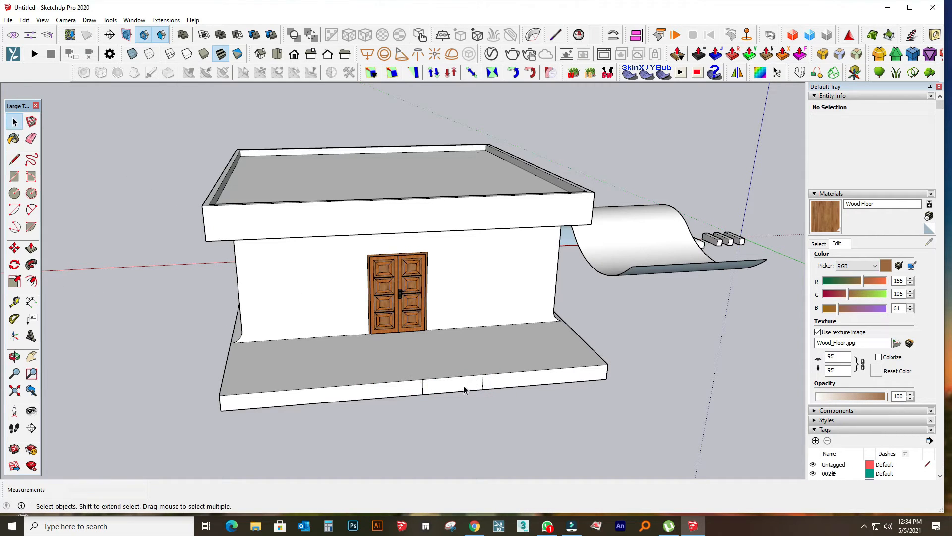
click(465, 388)
click(14, 248)
click(483, 374)
key(ctrl)
click(419, 378)
key(e)
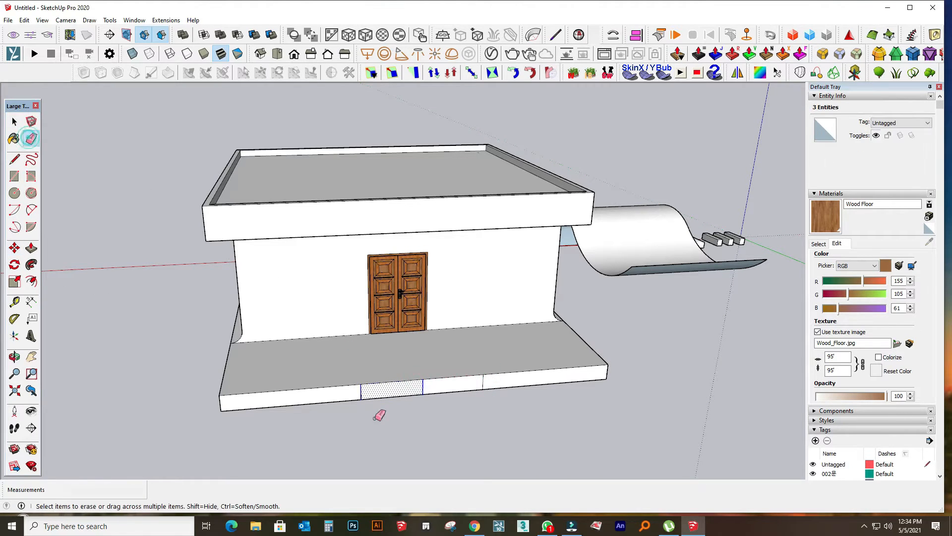
- Copy the marked section's top edge down to its bottom edge and divide the distance by 3 into equal strips
click(16, 159)
scroll(439, 396, up, 3)
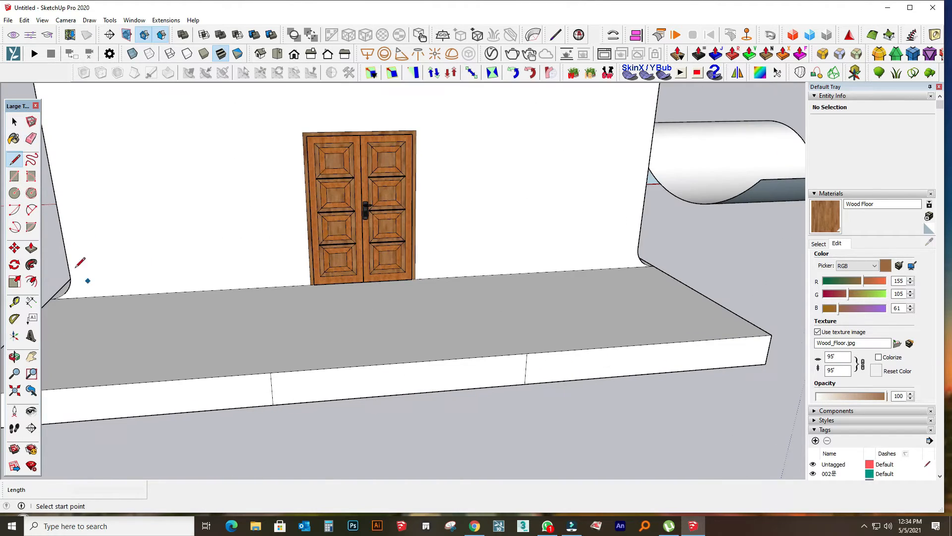
click(430, 365)
click(14, 247)
click(271, 373)
key(ctrl)
click(274, 404)
text(/3)
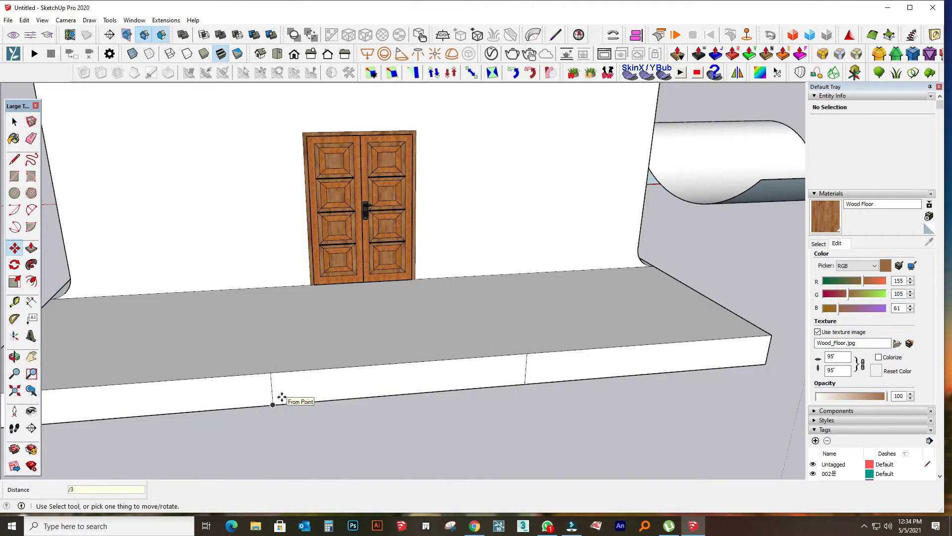
- Push/Pull the bottom strip outward about 43' 5 1/4" and the middle strip by a smaller depth to form two entrance steps
click(31, 249)
click(360, 394)
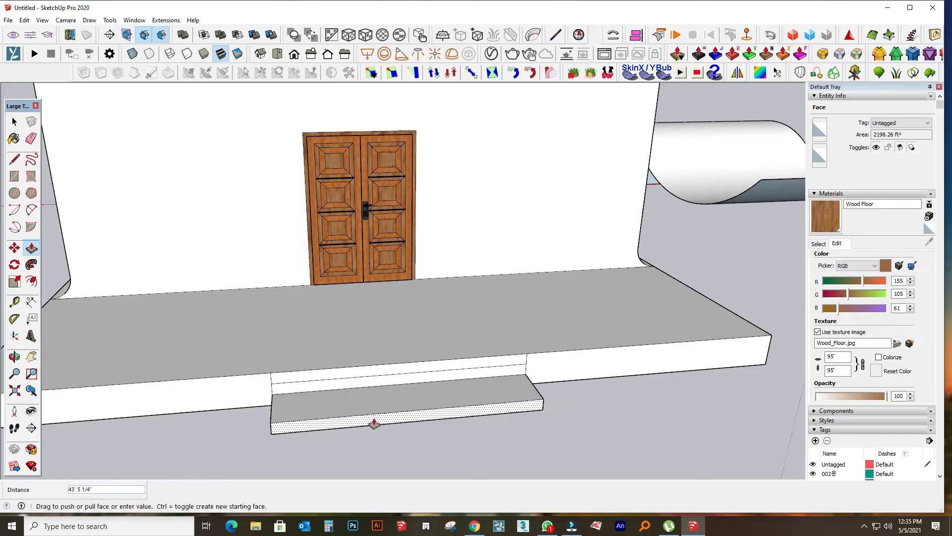
click(374, 421)
click(377, 380)
click(382, 400)
middle_drag(382, 399, 357, 415)
key(e)
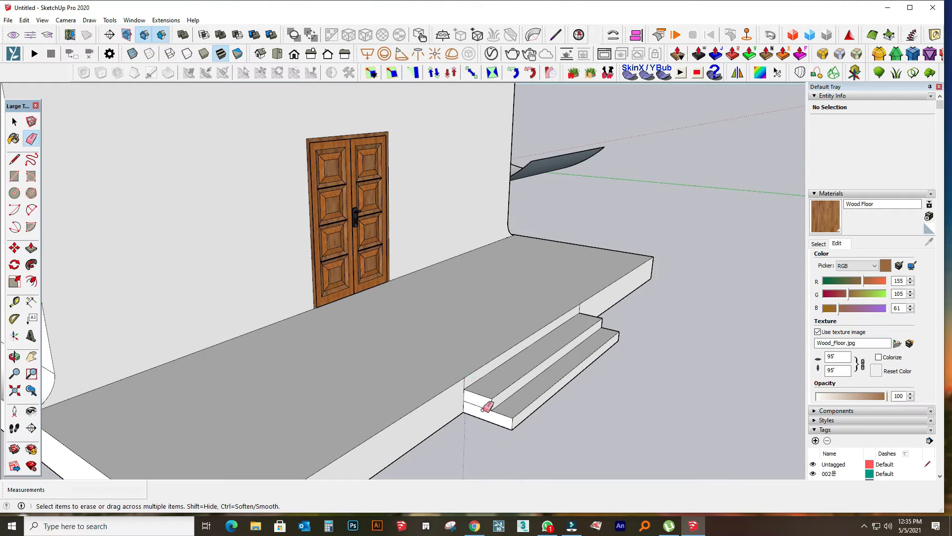
middle_drag(614, 317, 152, 301)
mouse_move(212, 321)
middle_down()
mouse_move(501, 332)
mouse_move(387, 362)
mouse_move(320, 308)
middle_up()
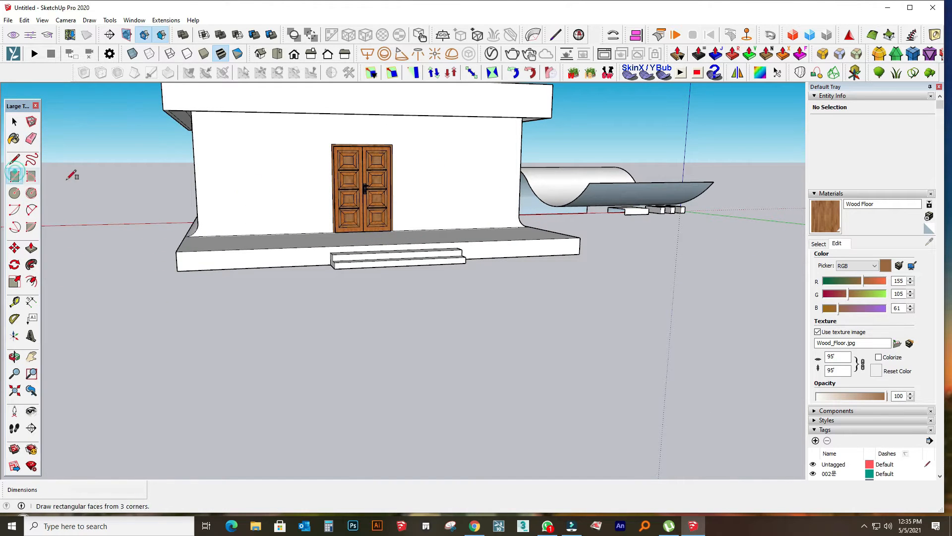
- Search 3D Warehouse for "wondows" and load the teal-framed "window" component into the model
click(133, 19)
click(145, 94)
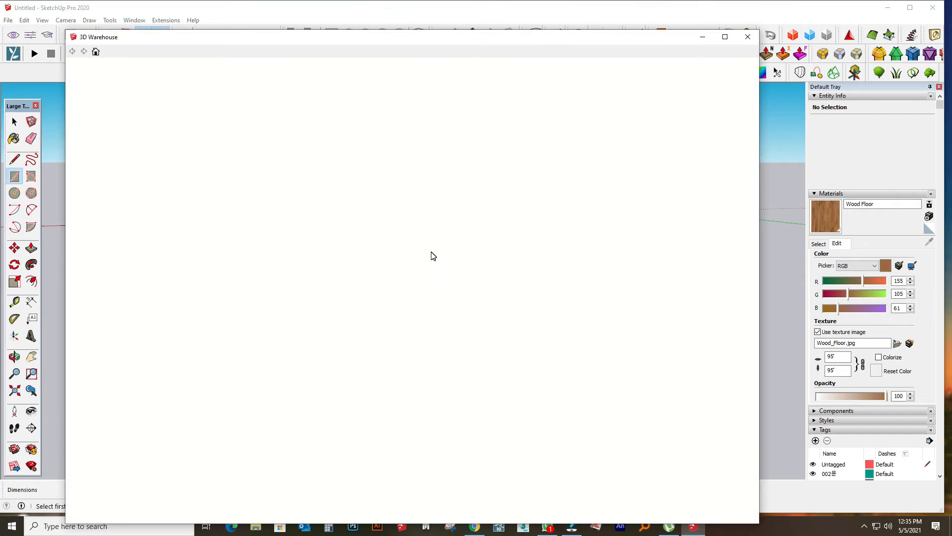
key(ctrl+a)
text(w)
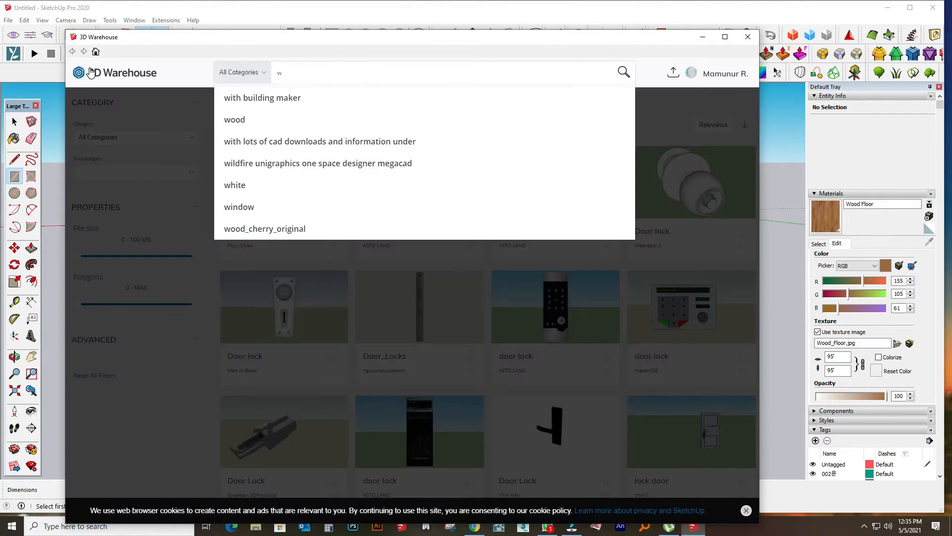
text(ondows)
click(243, 98)
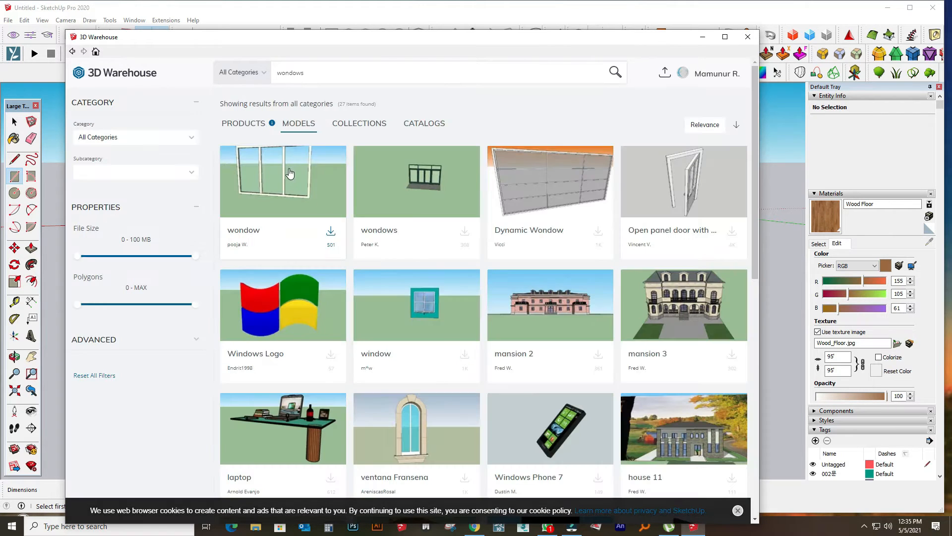
click(465, 356)
click(385, 306)
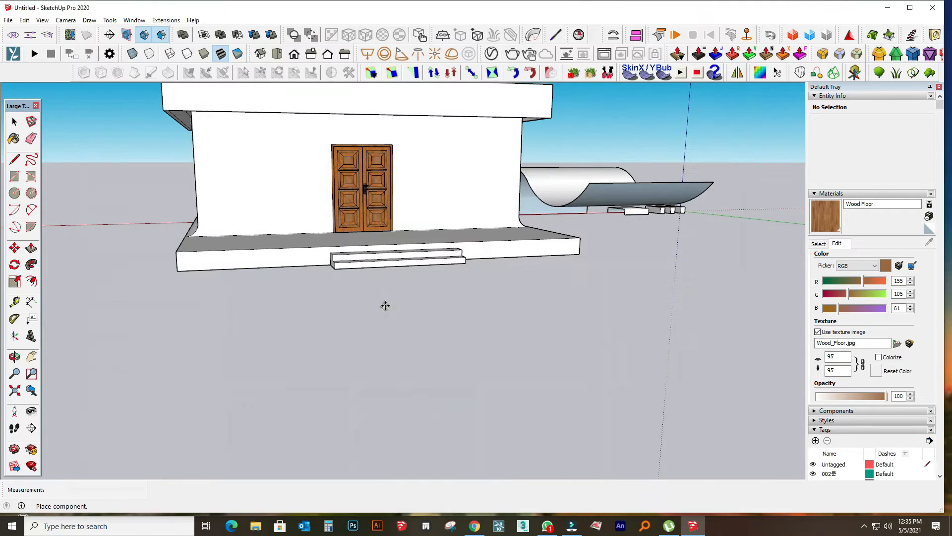
- Place the window component near the building's front wall and scale it to suit the facade
click(262, 192)
key(s)
middle_drag(263, 192, 69, 265)
click(14, 248)
middle_drag(251, 293, 260, 215)
- Rotate the window component so that it lines up with the front wall
key(q)
click(232, 372)
click(233, 344)
text(0)
key(Return)
- Move the window onto the front wall between the building's corner and the double door
click(15, 248)
click(309, 138)
click(339, 171)
click(455, 144)
click(400, 145)
click(14, 282)
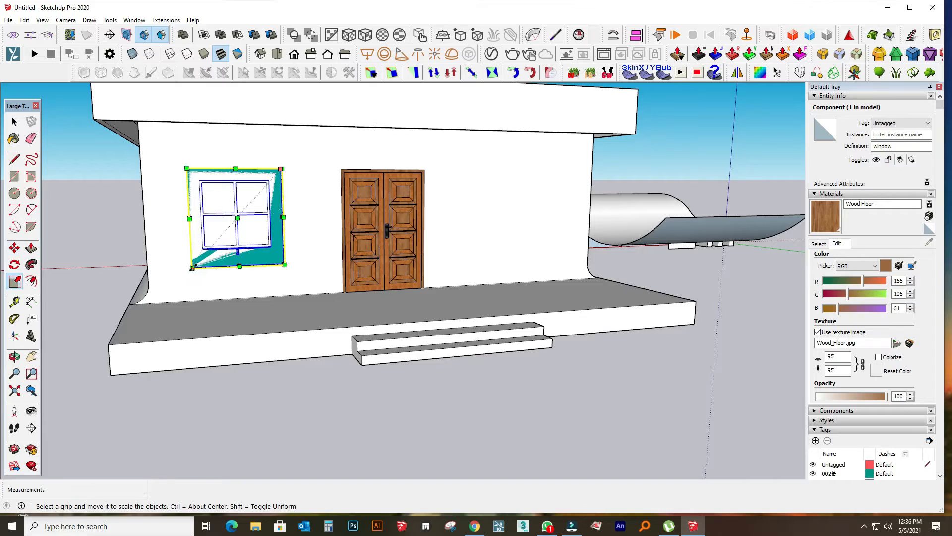
middle_drag(208, 248, 213, 198)
scroll(117, 181, up, 5)
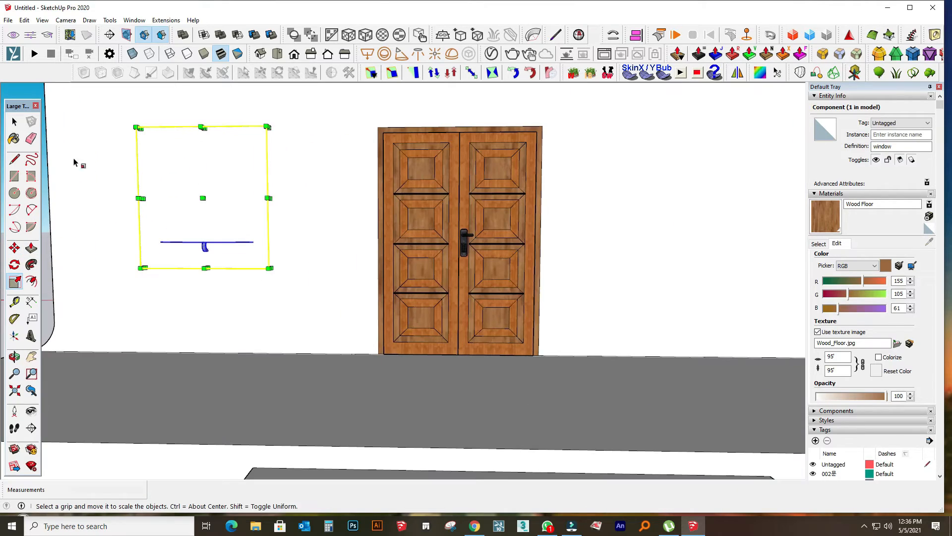
- Check the embedded window in wireframe display and shift the window sideways along the front wall
key(space)
click(267, 236)
click(170, 56)
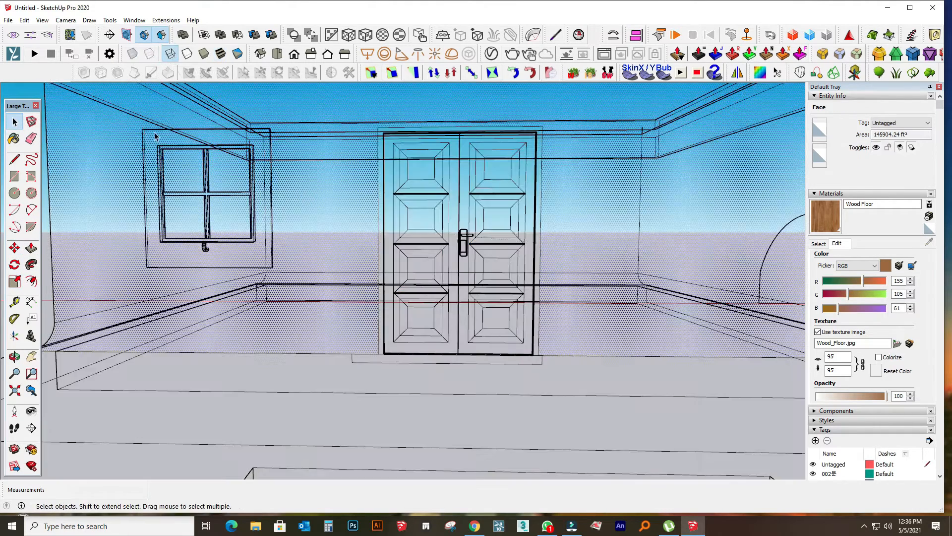
click(221, 54)
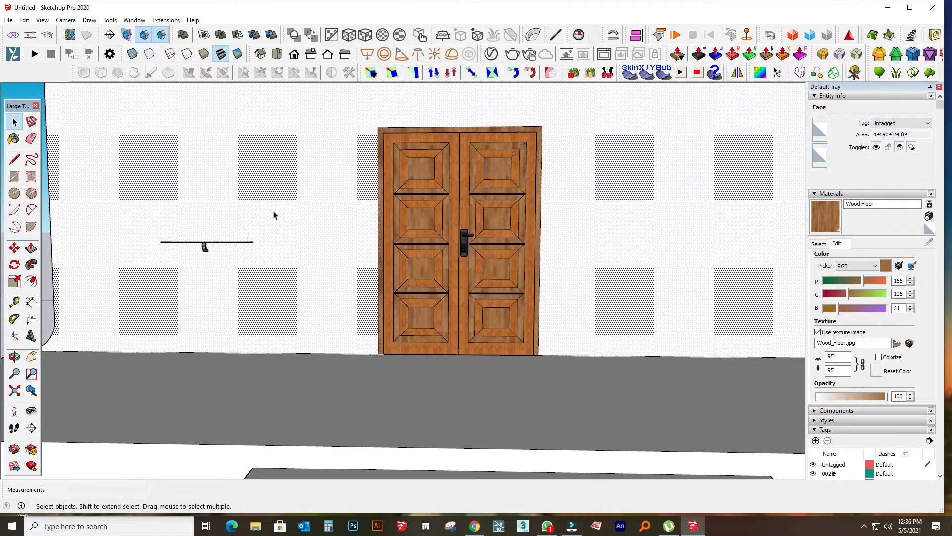
click(255, 225)
key(m)
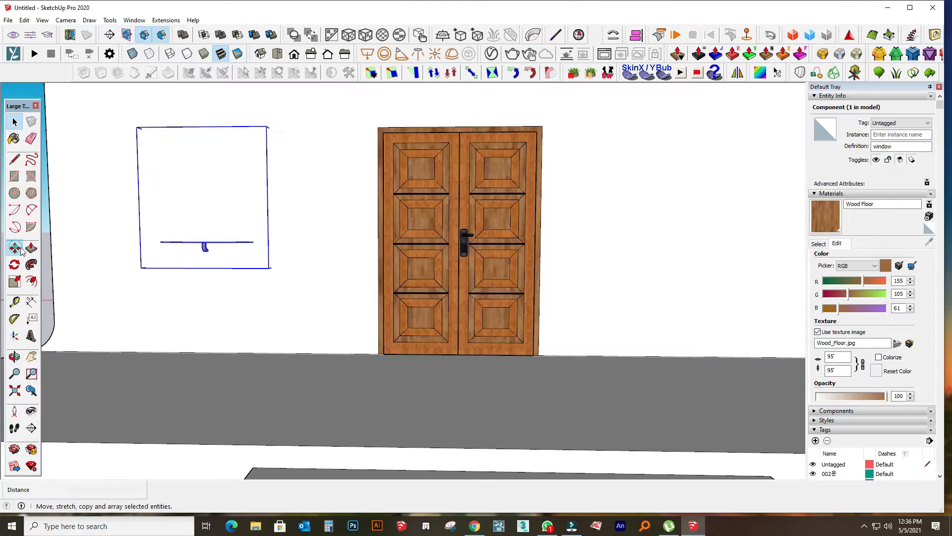
scroll(221, 385, up, 2)
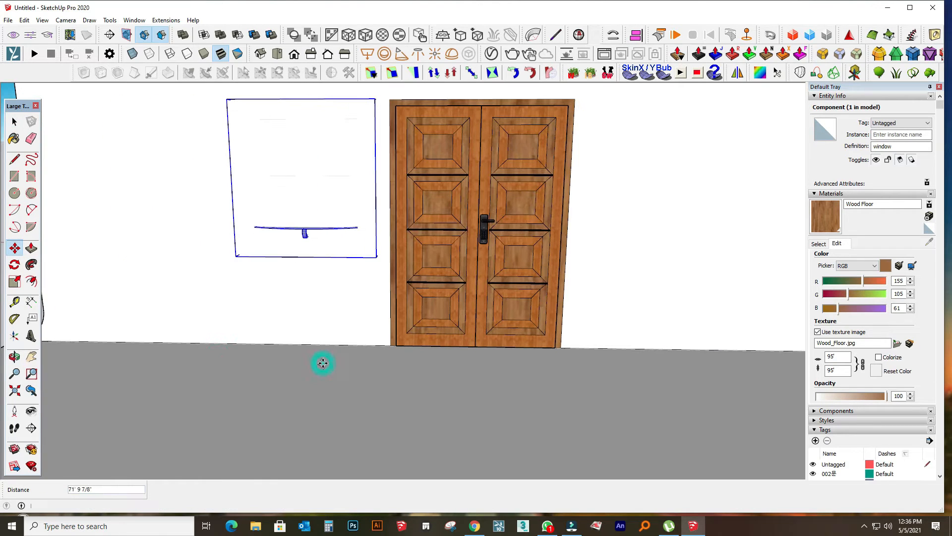
- Draw a rectangular outline about 92' 8" high between the window and the door, and remove the surplus edge beside the door
click(14, 121)
click(330, 174)
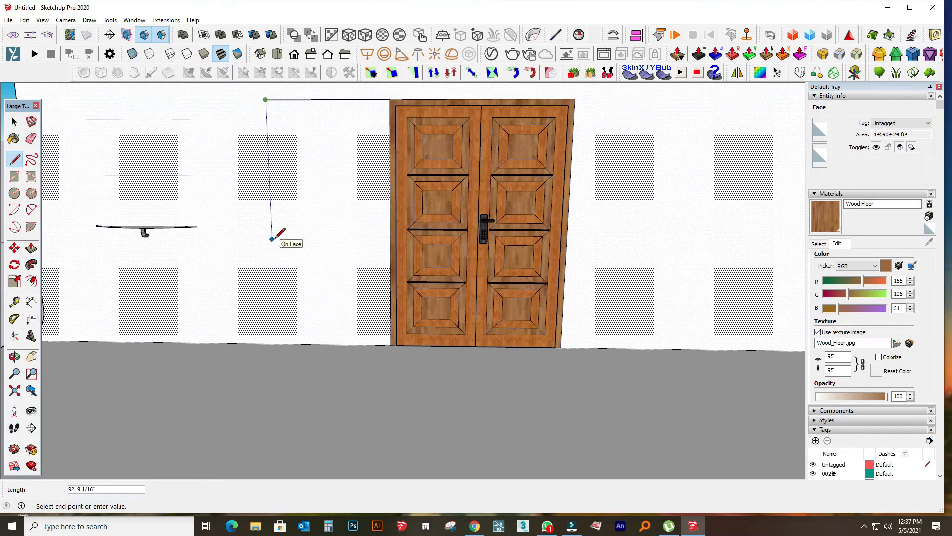
click(356, 99)
key(space)
click(372, 98)
- Widen the rectangular outline by moving its edge farthest from the door outward about 22' 3 5/8"
click(273, 177)
click(269, 177)
click(14, 248)
click(316, 240)
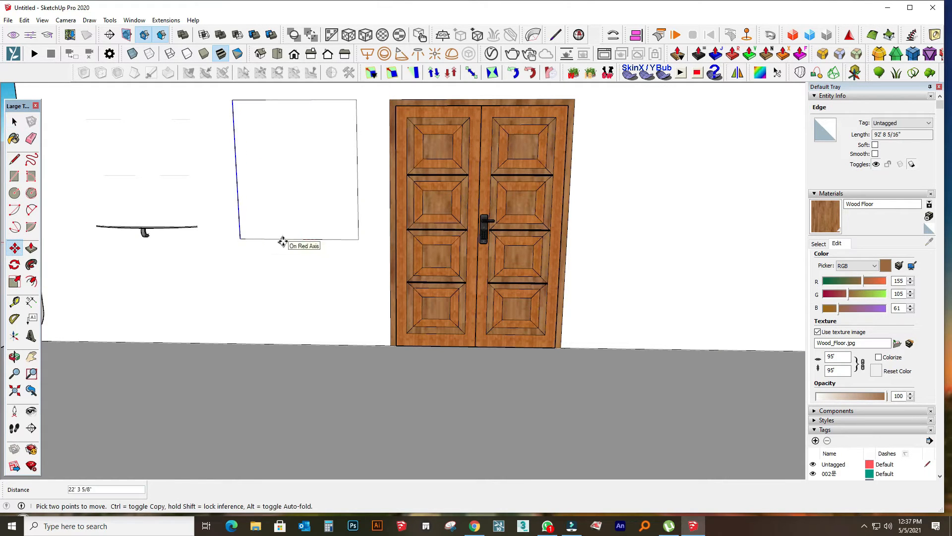
- Move the rectangular face about 63' 2 3/4" along the front wall toward the window
click(15, 122)
click(308, 164)
scroll(323, 170, down, 3)
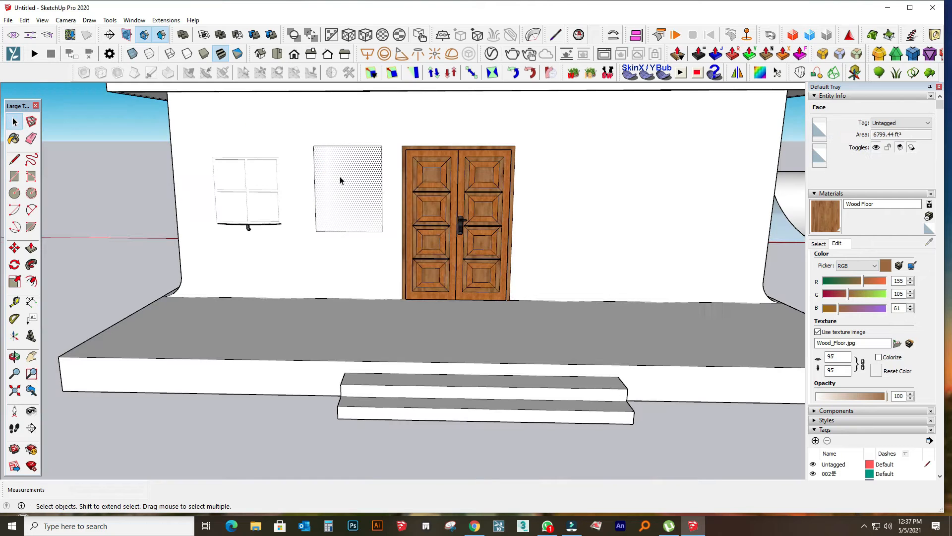
click(381, 130)
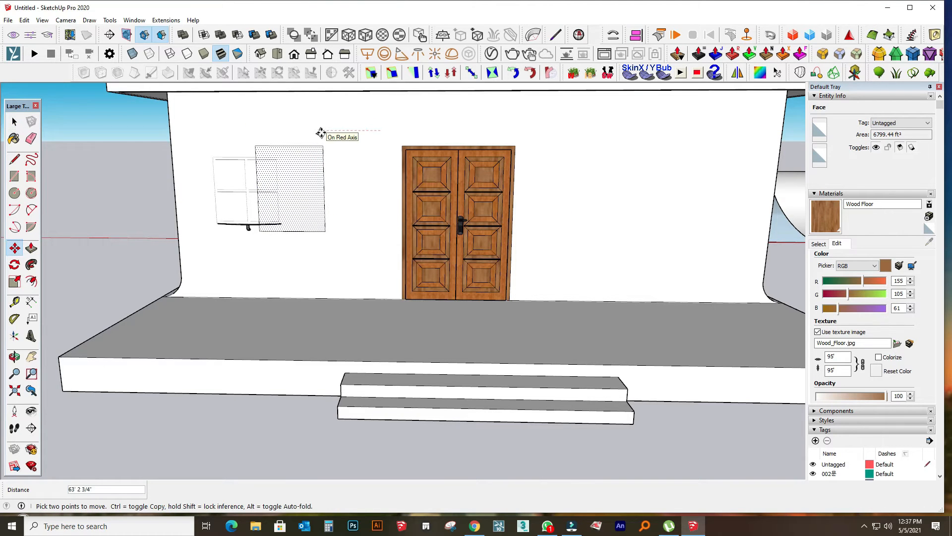
click(321, 133)
- Try to push the rectangular face about 34' 5 1/2" into the front wall
key(space)
click(256, 160)
click(305, 176)
scroll(207, 223, up, 2)
click(32, 247)
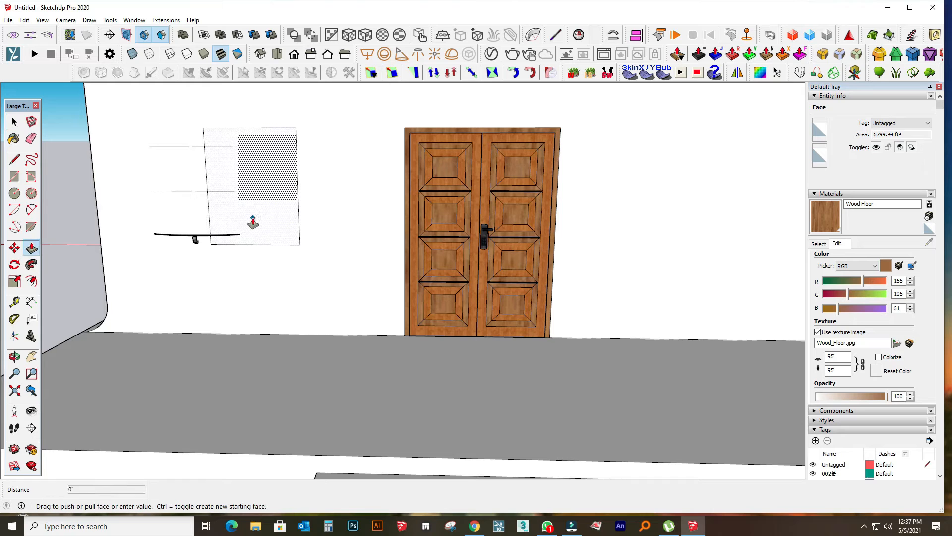
drag(253, 222, 270, 218)
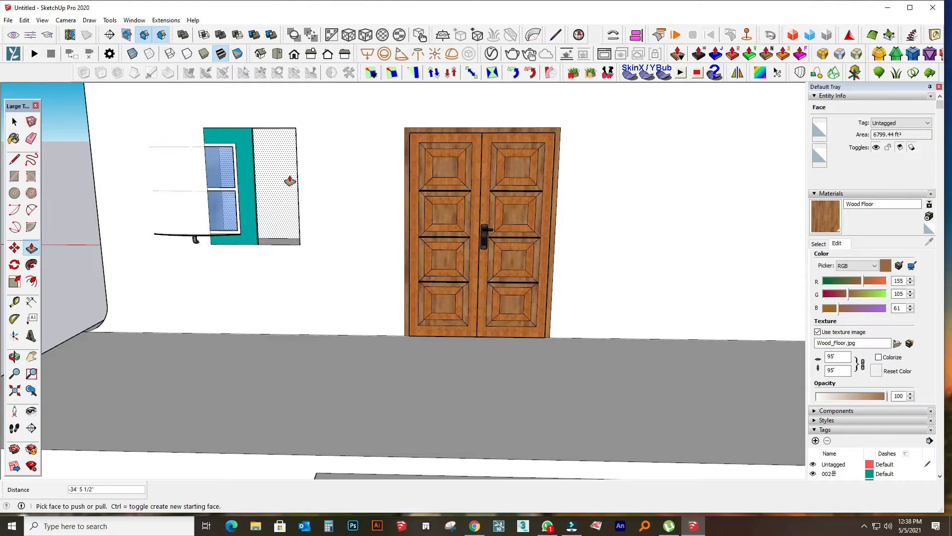
click(15, 122)
click(264, 181)
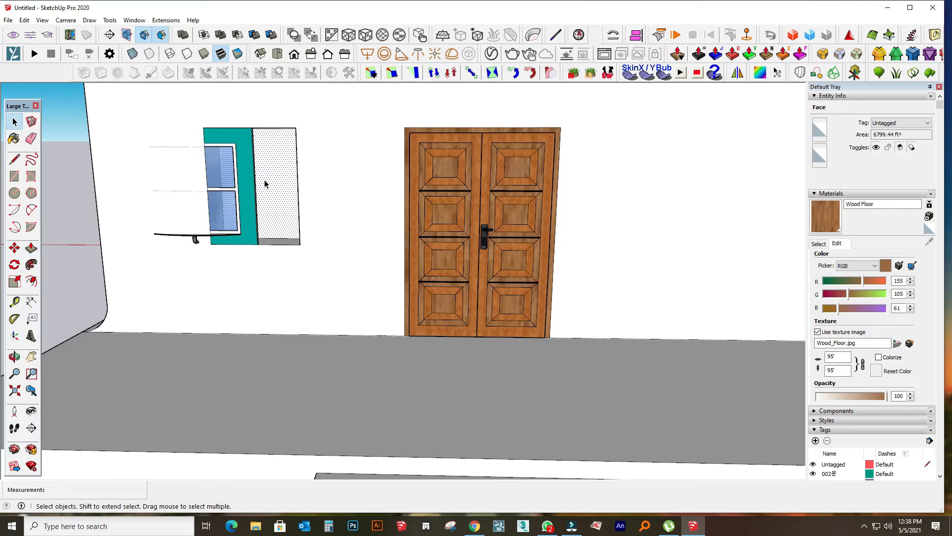
key(ctrl+z)
- Push the rectangular face into the front wall and delete its back face to cut the window opening
scroll(298, 196, up, 2)
key(p)
drag(298, 270, 278, 257)
click(13, 122)
click(257, 163)
key(Delete)
middle_drag(270, 258, 238, 304)
scroll(336, 177, up, 8)
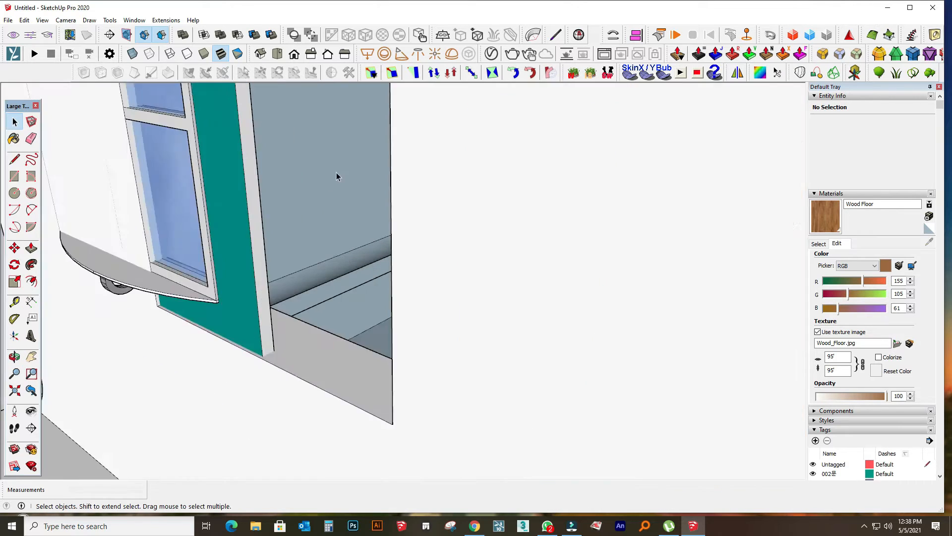
scroll(623, 321, down, 5)
middle_drag(623, 321, 663, 270)
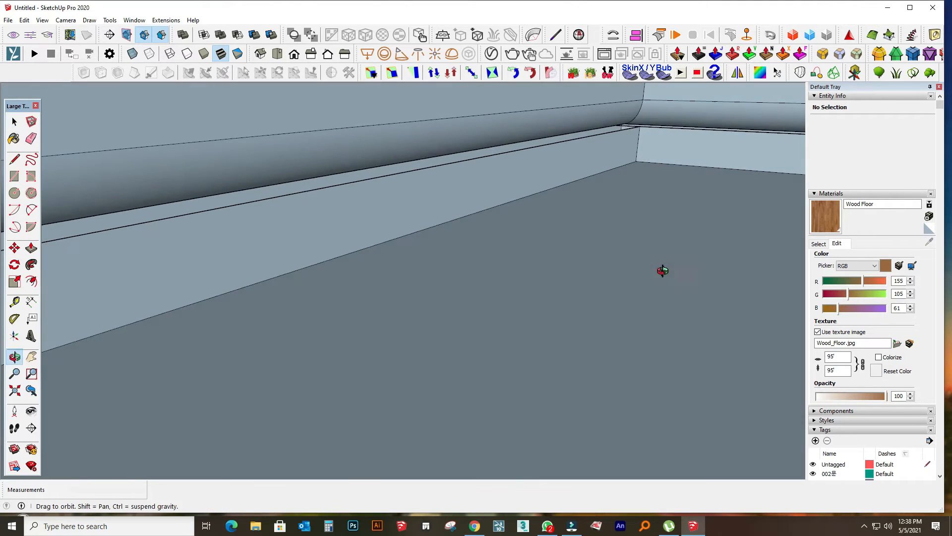
click(15, 176)
click(642, 99)
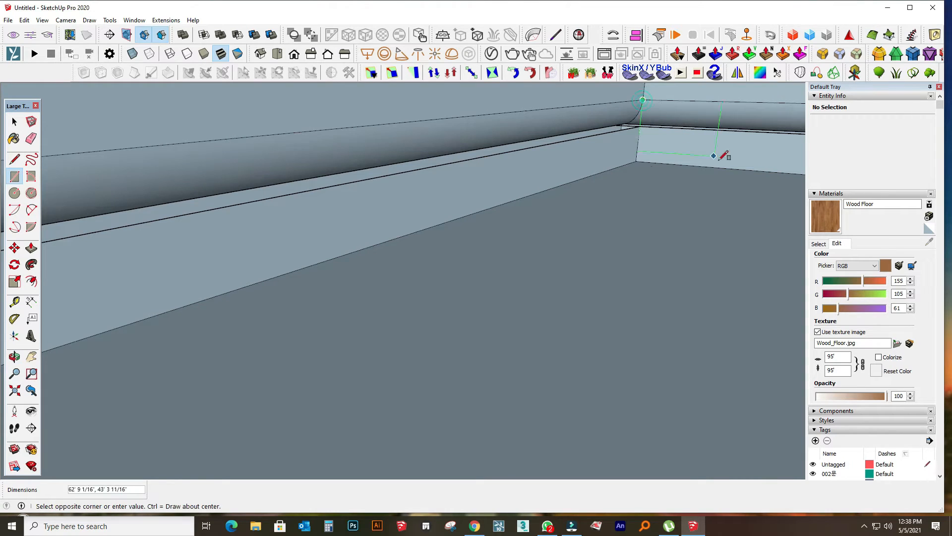
key(Escape)
scroll(498, 208, down, 10)
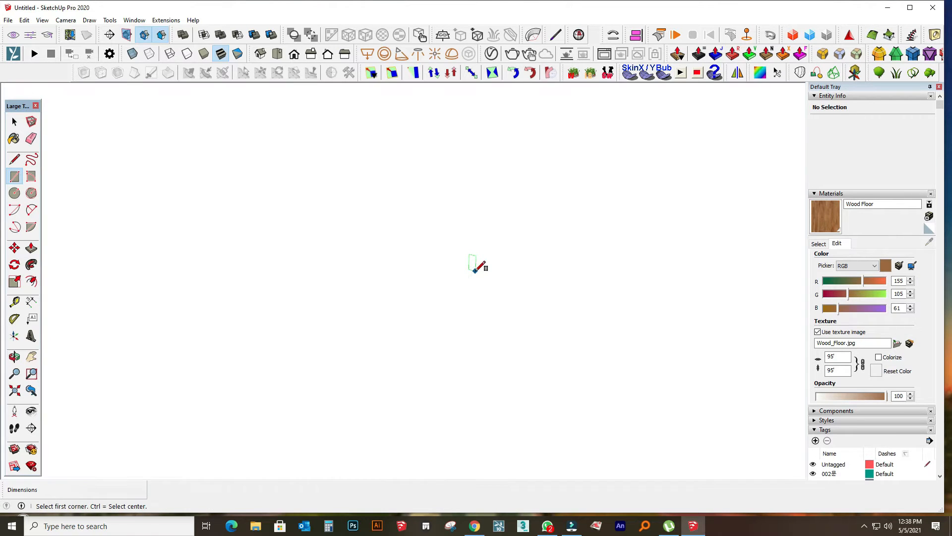
- Delete the roof face to open up the building's interior from above
click(13, 119)
click(11, 119)
click(540, 199)
key(Delete)
- Select all of the building's connected geometry and make it a group
middle_drag(540, 203, 531, 332)
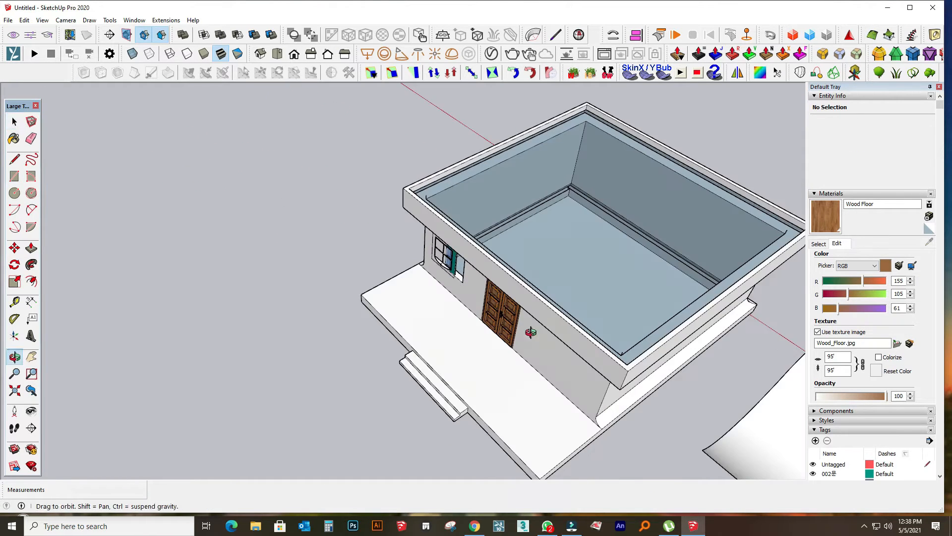
scroll(567, 260, up, 3)
middle_drag(568, 259, 372, 286)
scroll(372, 286, up, 5)
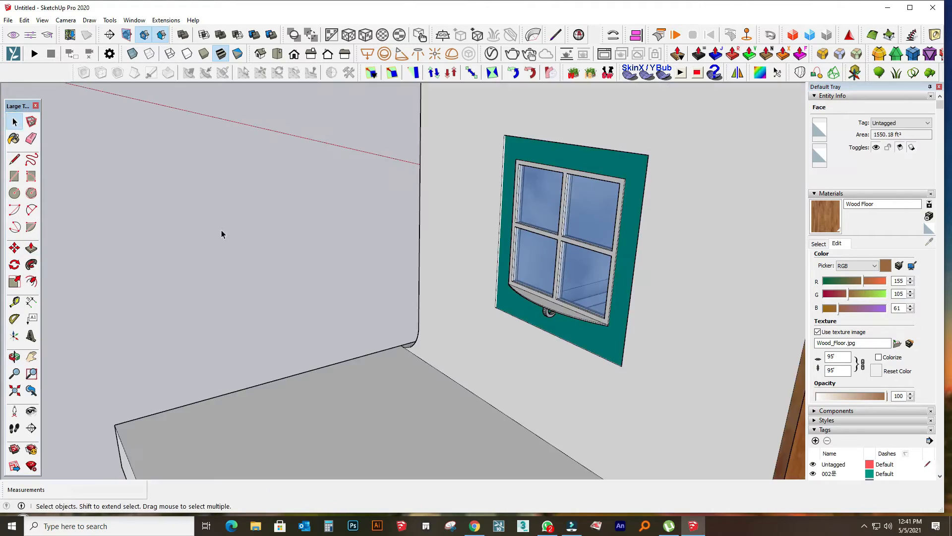
middle_drag(221, 232, 378, 294)
click(473, 310)
click(15, 247)
key(space)
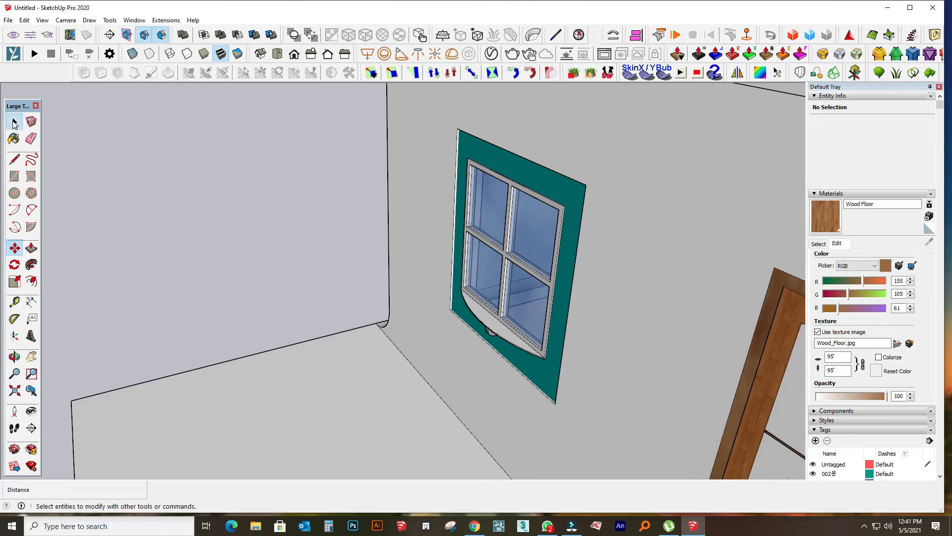
triple_click(332, 366)
right_click(317, 366)
click(348, 106)
- Move the window component inward so that it sits recessed in the front wall's opening
click(473, 248)
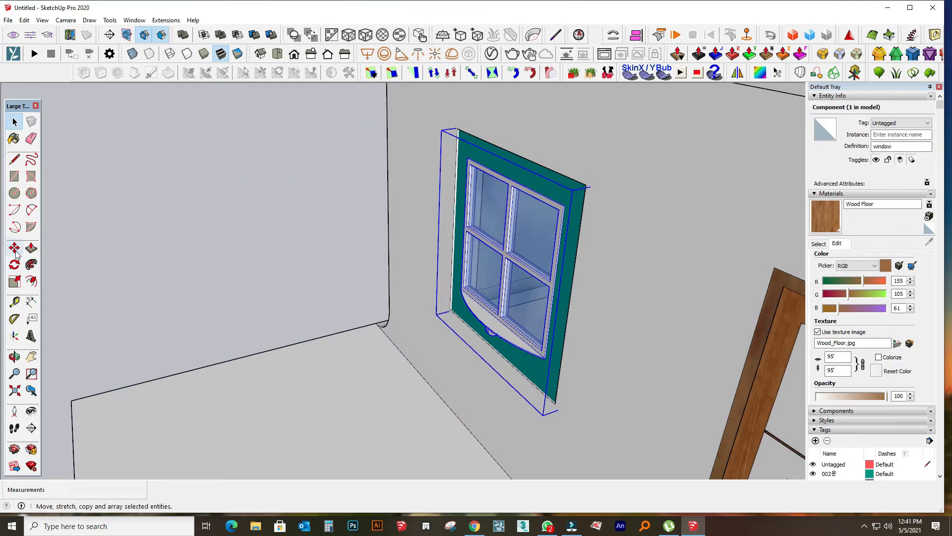
click(15, 247)
click(233, 411)
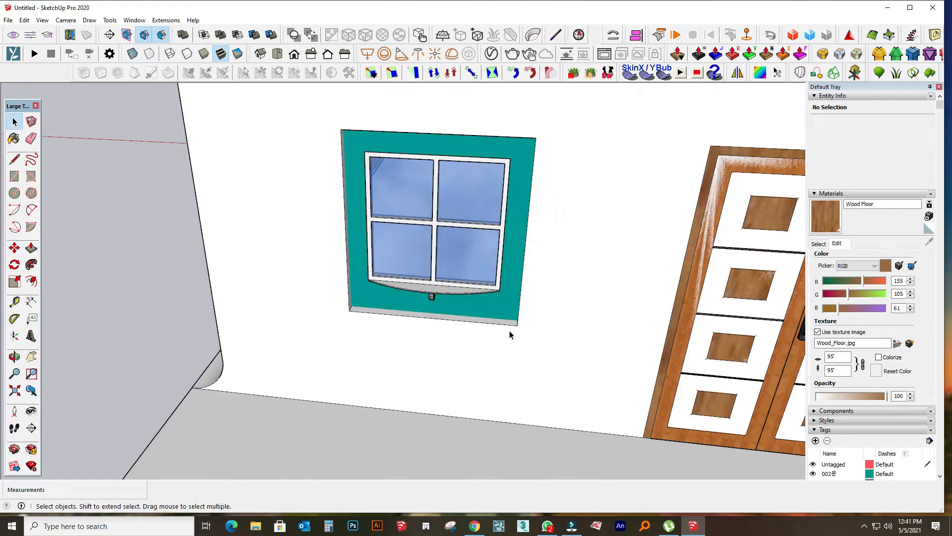
middle_drag(511, 329, 812, 290)
scroll(449, 264, up, 5)
mouse_move(421, 276)
middle_down()
mouse_move(392, 306)
mouse_move(278, 336)
mouse_move(99, 338)
middle_up()
key(l)
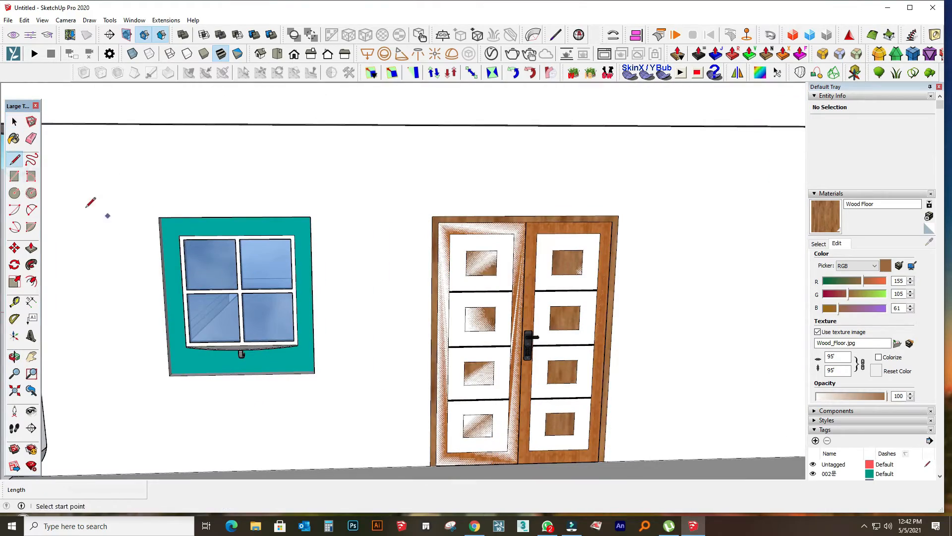
key(space)
key(ctrl+a)
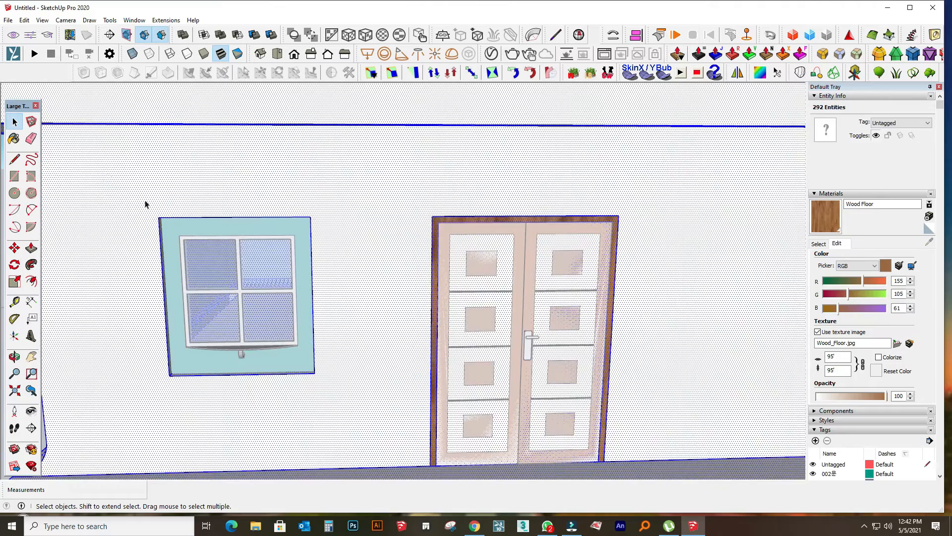
scroll(145, 204, down, 4)
click(68, 171)
scroll(311, 255, up, 4)
key(ctrl+a)
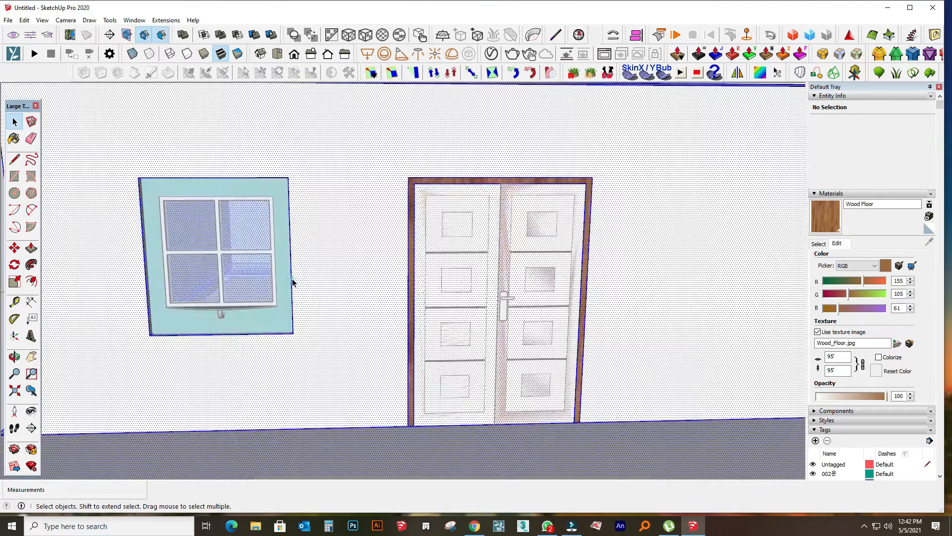
- Select the edges of the left window opening and copy them to the front wall on the other side of the door
click(292, 283)
shift+click(172, 335)
scroll(74, 274, down, 3)
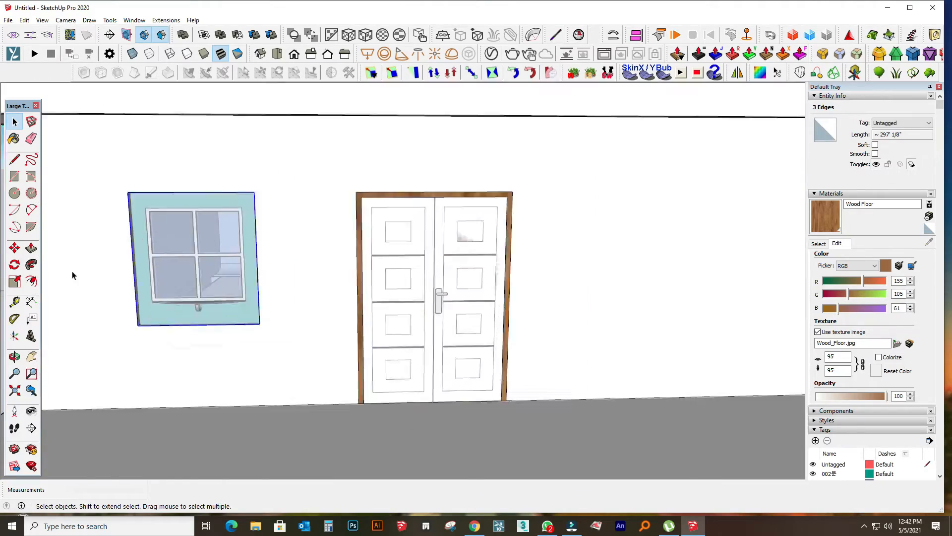
click(15, 248)
key(ctrl)
click(152, 314)
click(14, 122)
- Push the copied rectangular face about 15' 10" into the front wall and delete its back face to cut the second window opening
click(662, 202)
click(485, 270)
click(31, 247)
drag(504, 279, 505, 275)
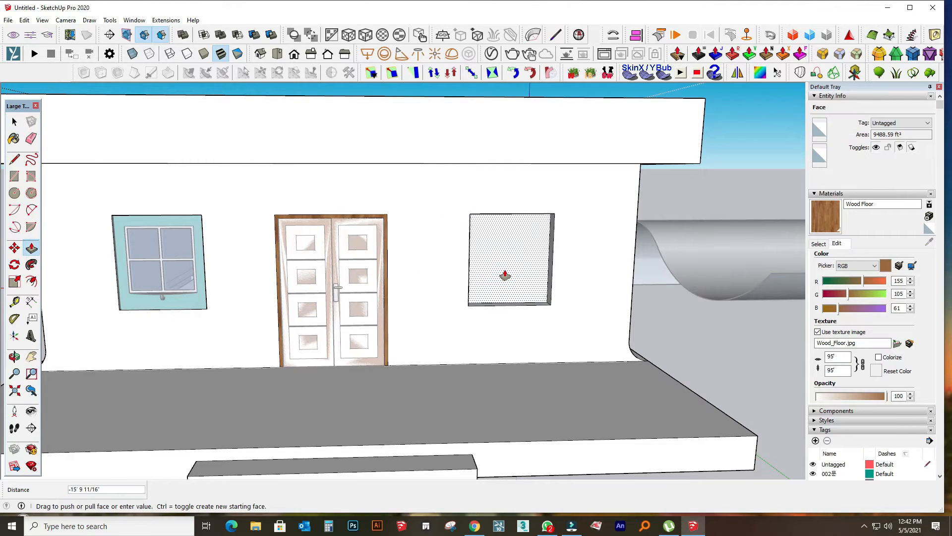
click(505, 276)
click(15, 122)
click(517, 253)
key(Delete)
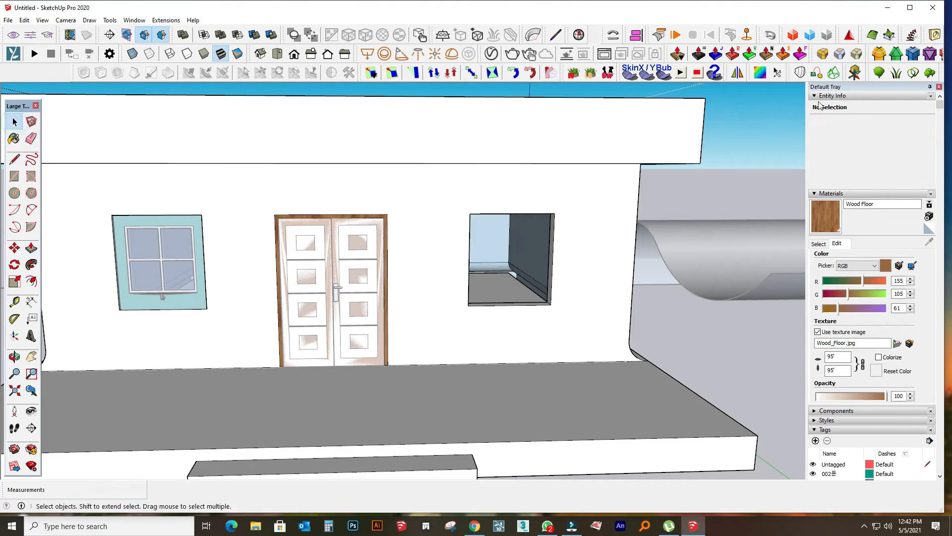
- Scale the window component up slightly so that it fills its opening in the front wall
click(194, 275)
key(s)
drag(109, 213, 105, 211)
scroll(208, 313, up, 3)
drag(212, 315, 215, 316)
scroll(134, 314, down, 3)
scroll(181, 304, up, 3)
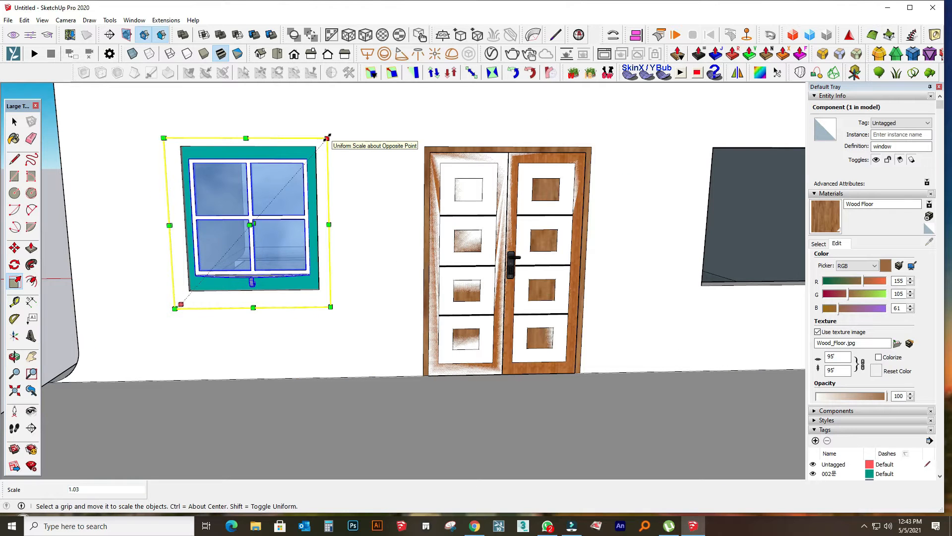
key(space)
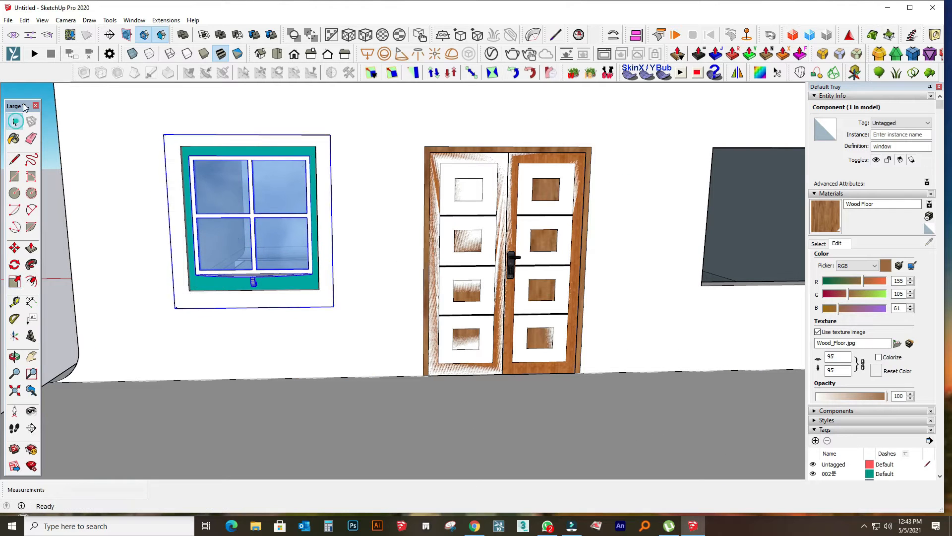
- Copy the window component about 369' along the front wall into the second opening
scroll(139, 315, down, 4)
click(15, 248)
key(ctrl)
click(203, 311)
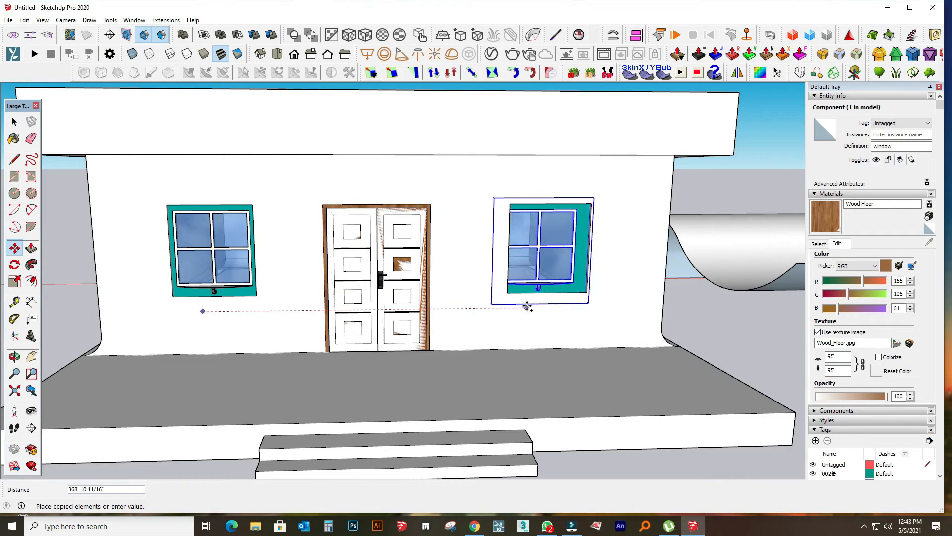
click(536, 308)
key(space)
- Select both door leaves and the door handle and make them one group
click(373, 305)
scroll(470, 347, up, 3)
middle_drag(373, 306, 398, 369)
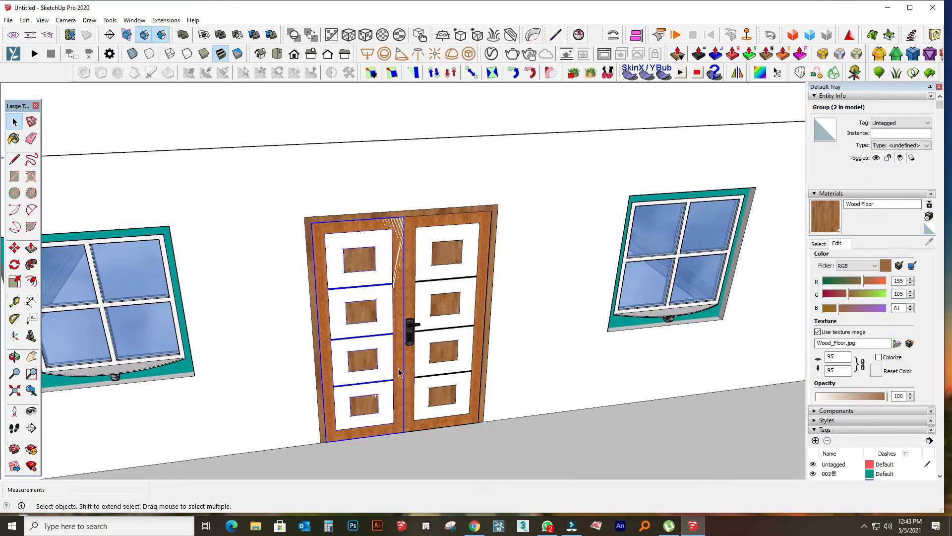
shift+click(411, 221)
shift+click(410, 330)
scroll(317, 324, down, 3)
right_click(346, 352)
click(382, 191)
- Move the door group 50' outward from its frame in the front wall
middle_drag(374, 377, 421, 461)
click(15, 247)
click(434, 449)
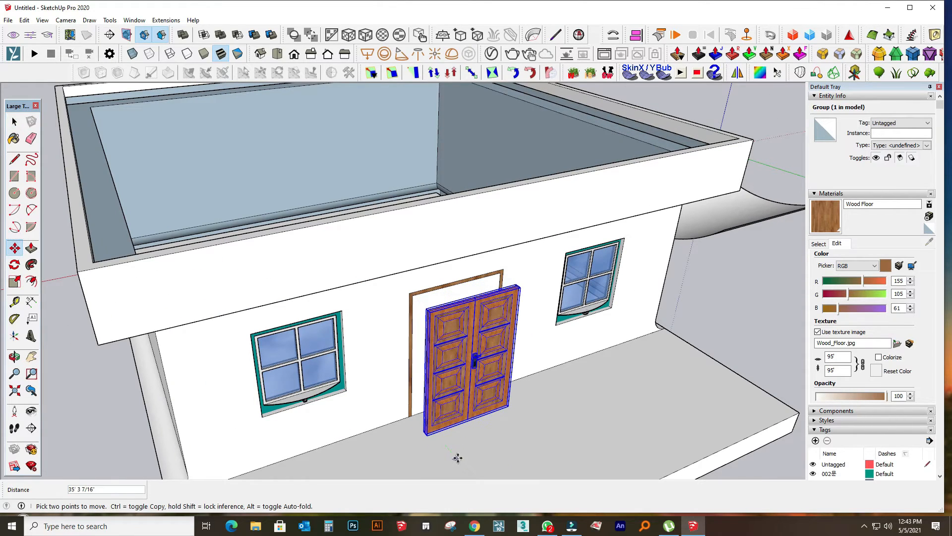
click(458, 458)
key(Return)
middle_drag(365, 327, 580, 362)
middle_drag(570, 317, 394, 288)
click(479, 388)
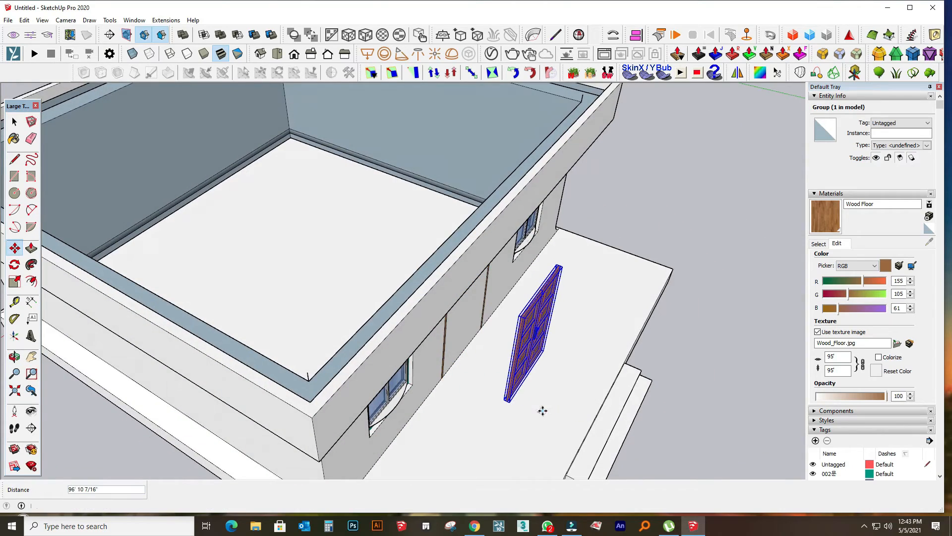
text(50')
key(Return)
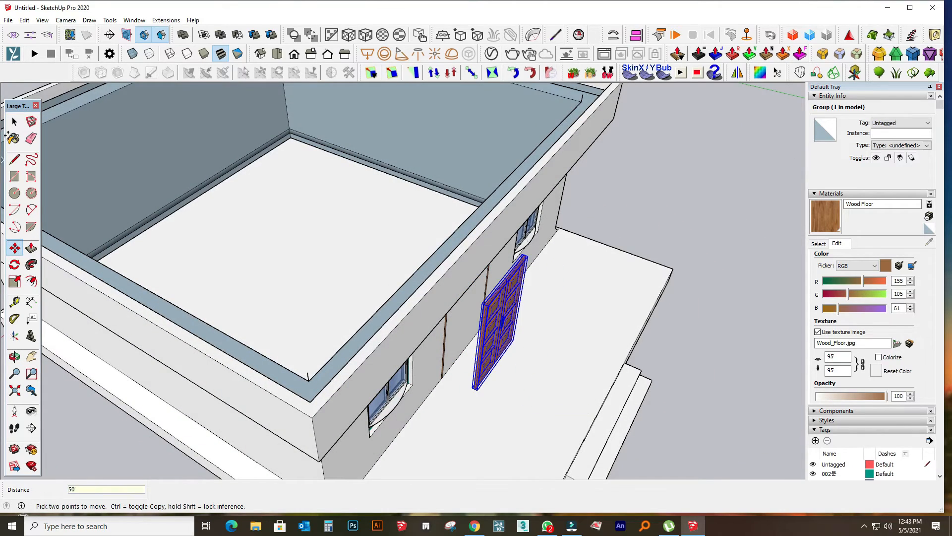
- Open the building group and delete the wall face inside the door frame to cut the doorway
click(14, 122)
triple_click(459, 327)
click(459, 326)
key(Delete)
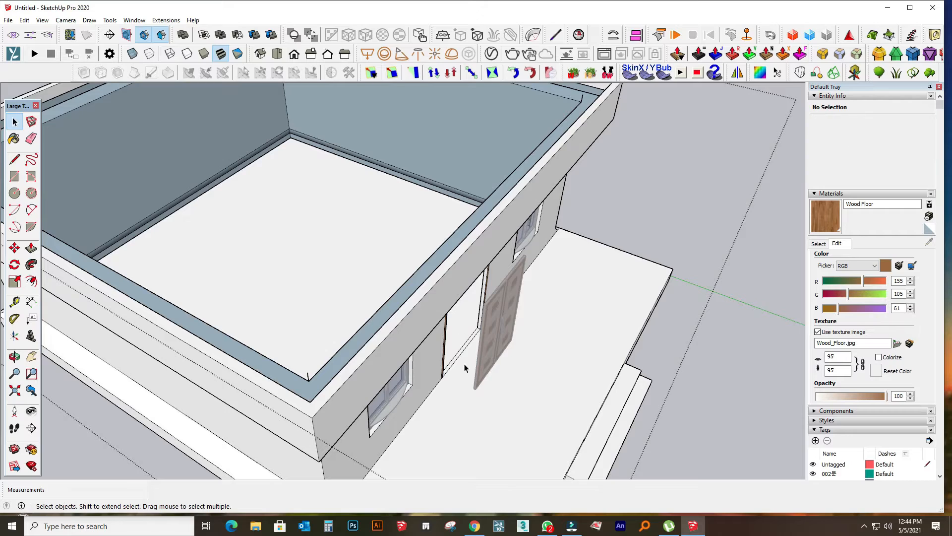
click(778, 292)
- Move the door group back 50' into the doorway
click(508, 329)
click(15, 248)
click(523, 426)
text(50')
key(Return)
- Shift the door group slightly inward so that it sits within its frame
scroll(453, 378, up, 7)
middle_drag(453, 378, 206, 241)
scroll(323, 273, down, 2)
middle_drag(387, 311, 575, 358)
scroll(370, 327, up, 5)
click(389, 318)
click(364, 317)
scroll(576, 359, down, 10)
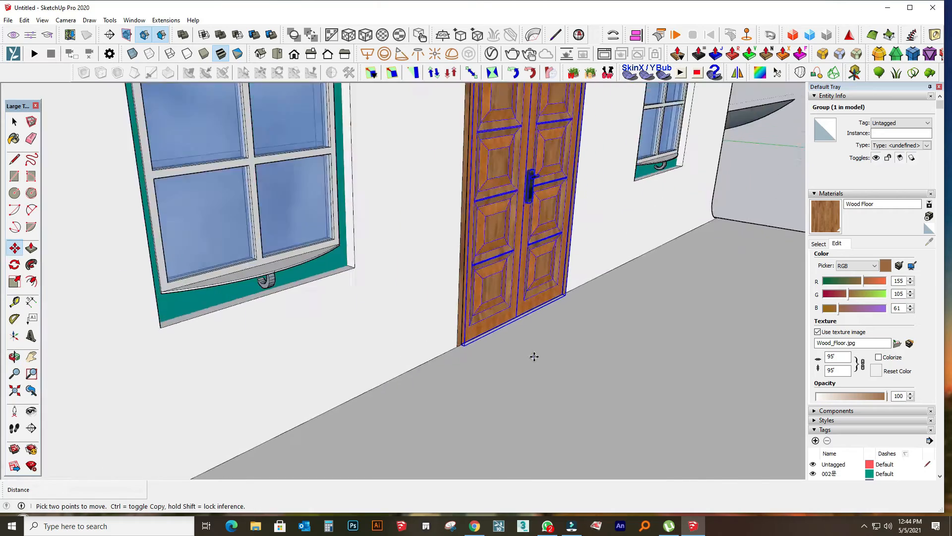
click(697, 137)
- Try to draw a line beside the window on the inner side of the front wall
middle_drag(317, 168, 511, 236)
scroll(511, 236, up, 4)
mouse_move(615, 226)
middle_down()
mouse_move(634, 228)
mouse_move(604, 237)
middle_up()
scroll(425, 213, down, 5)
middle_drag(157, 158, 133, 94)
scroll(343, 144, down, 4)
middle_drag(337, 143, 403, 216)
scroll(387, 151, up, 6)
click(14, 176)
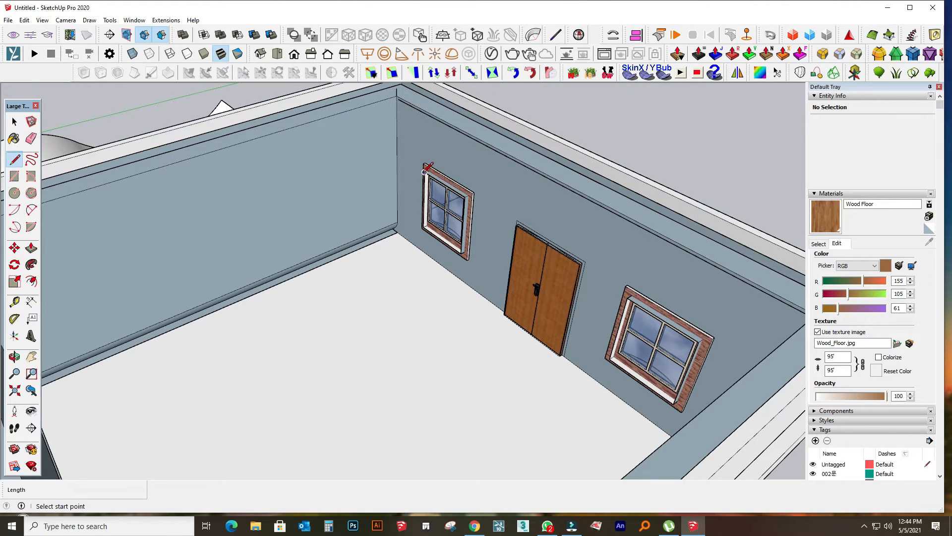
scroll(390, 149, up, 3)
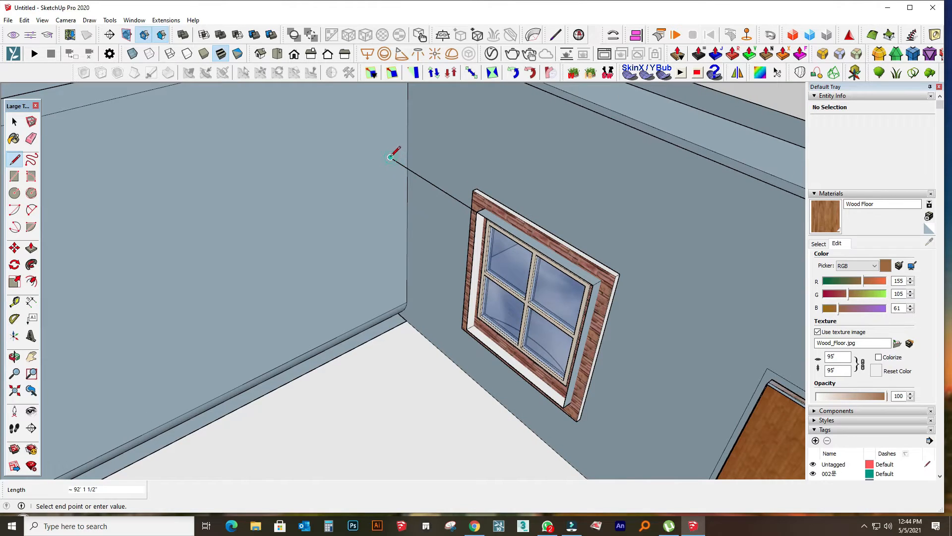
scroll(497, 245, down, 4)
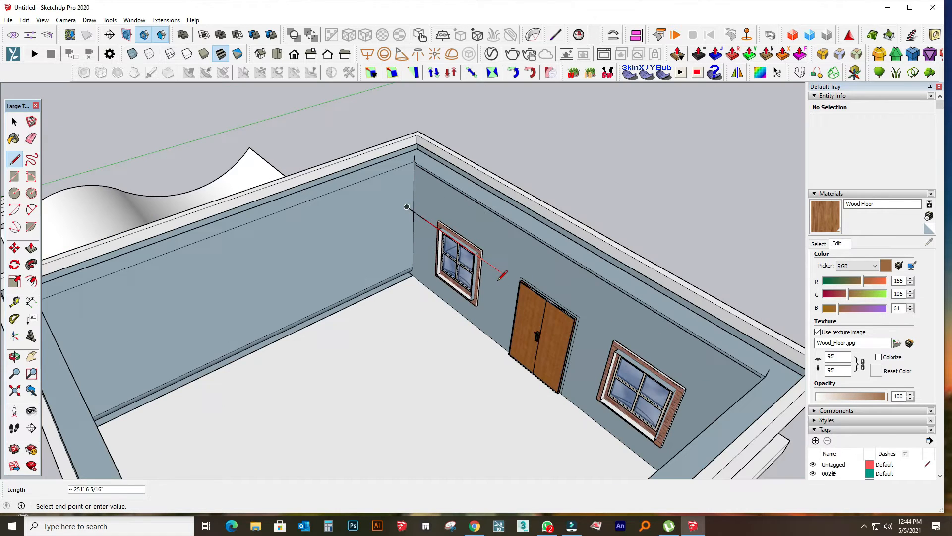
click(15, 121)
- Open the building group for editing and delete a stray edge at the top of the inner walls
click(424, 222)
scroll(450, 285, down, 3)
middle_drag(452, 285, 683, 400)
scroll(412, 224, up, 5)
click(400, 208)
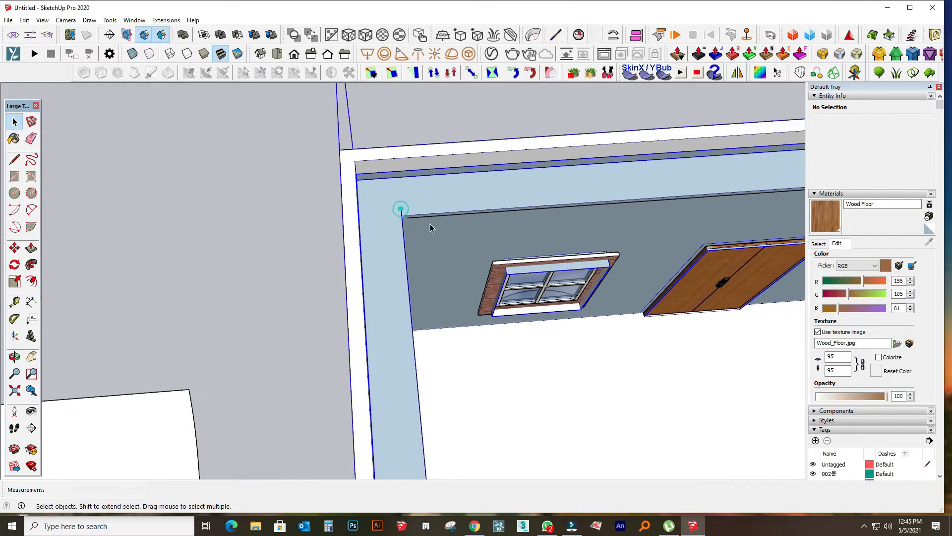
double_click(400, 212)
scroll(332, 246, down, 3)
middle_drag(332, 246, 835, 403)
click(646, 220)
key(Delete)
scroll(627, 234, down, 4)
scroll(506, 155, up, 3)
middle_drag(506, 155, 521, 265)
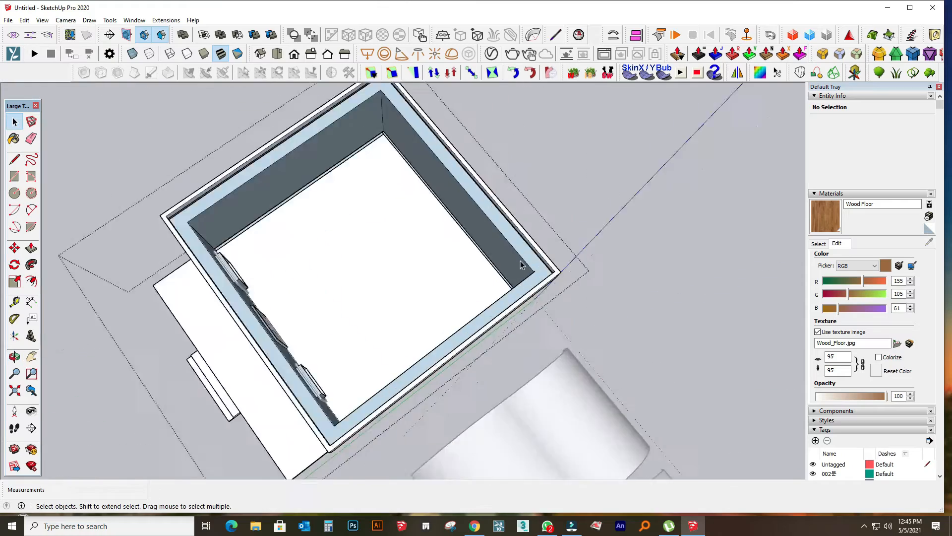
- Draw a diagonal line about 903' long between opposite inner wall corners to close the roof with a face
scroll(524, 268, up, 3)
click(532, 270)
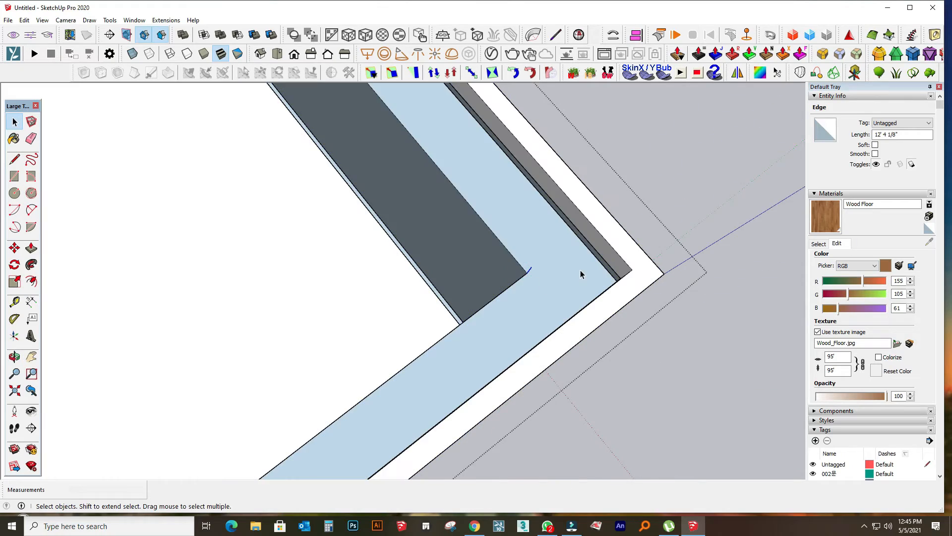
scroll(581, 269, down, 4)
click(15, 161)
click(555, 320)
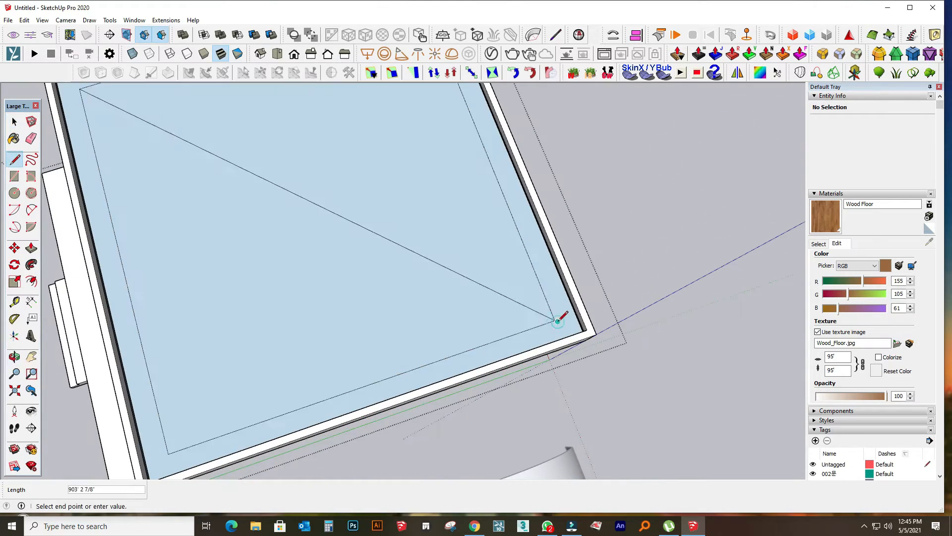
- Delete the roof's diagonal line and the edges of the inner wall outline
key(space)
click(214, 153)
key(Delete)
click(107, 201)
scroll(170, 263, down, 3)
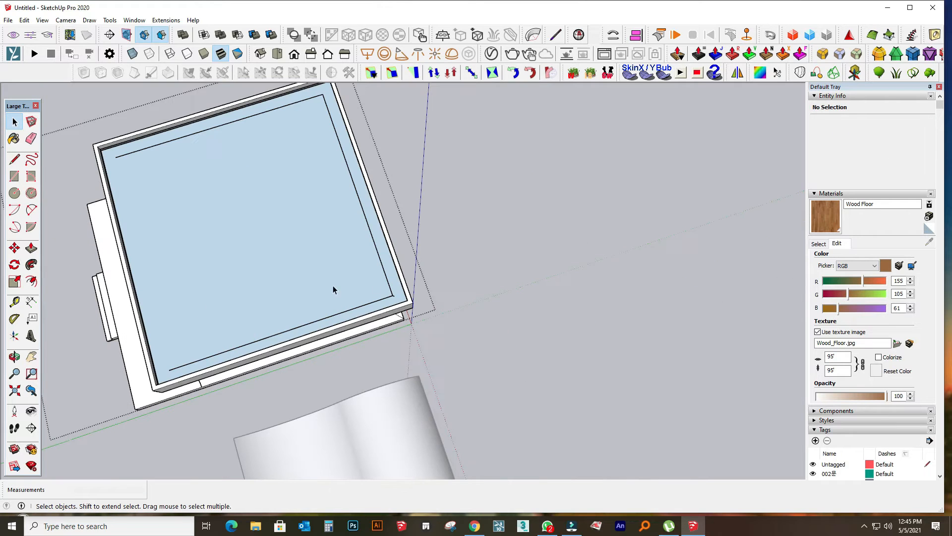
key(Delete)
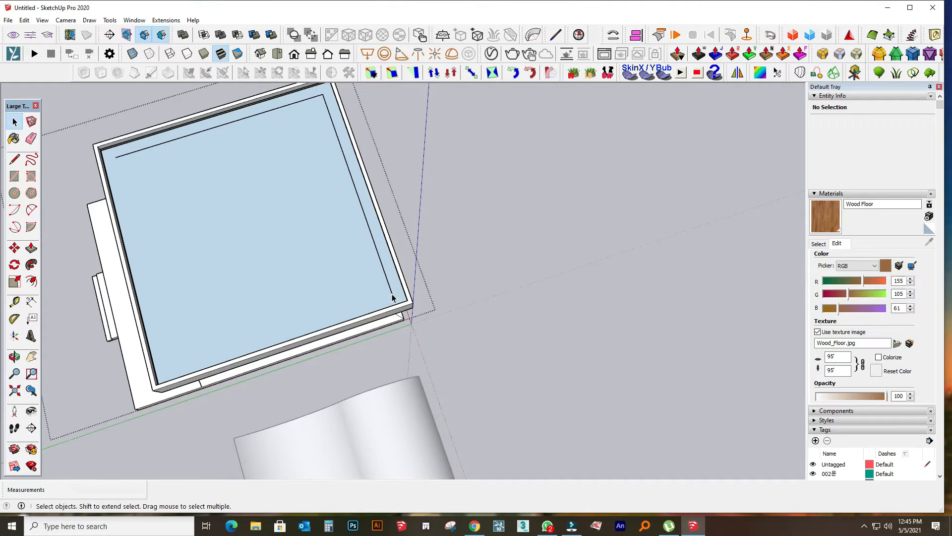
- Undo the deletions of the roof edges
middle_drag(541, 204, 663, 153)
scroll(664, 153, down, 2)
middle_drag(397, 424, 414, 345)
scroll(410, 341, up, 6)
scroll(607, 364, down, 2)
scroll(606, 364, down, 5)
middle_drag(606, 365, 603, 241)
scroll(604, 241, down, 1)
key(ctrl+z)
key(ctrl+z)
key(ctrl+z)
key(ctrl+z)
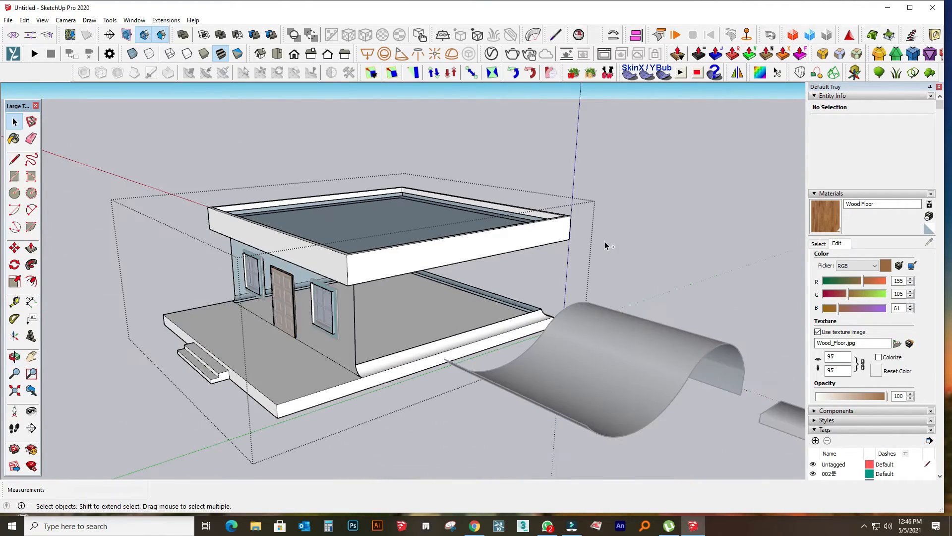
middle_drag(412, 288, 585, 265)
scroll(287, 300, up, 5)
middle_drag(288, 300, 365, 293)
scroll(365, 294, down, 5)
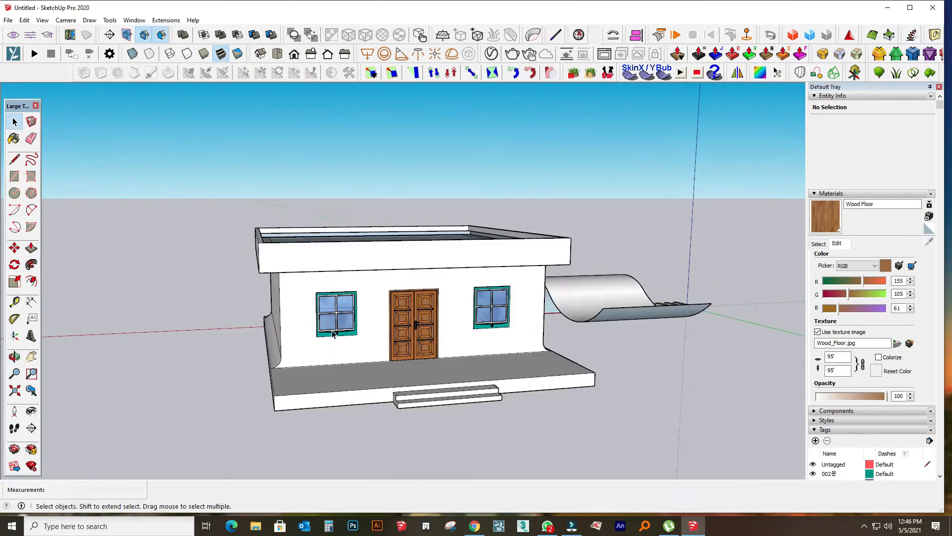
scroll(380, 362, up, 1)
middle_drag(582, 450, 710, 446)
scroll(482, 357, up, 3)
double_click(406, 228)
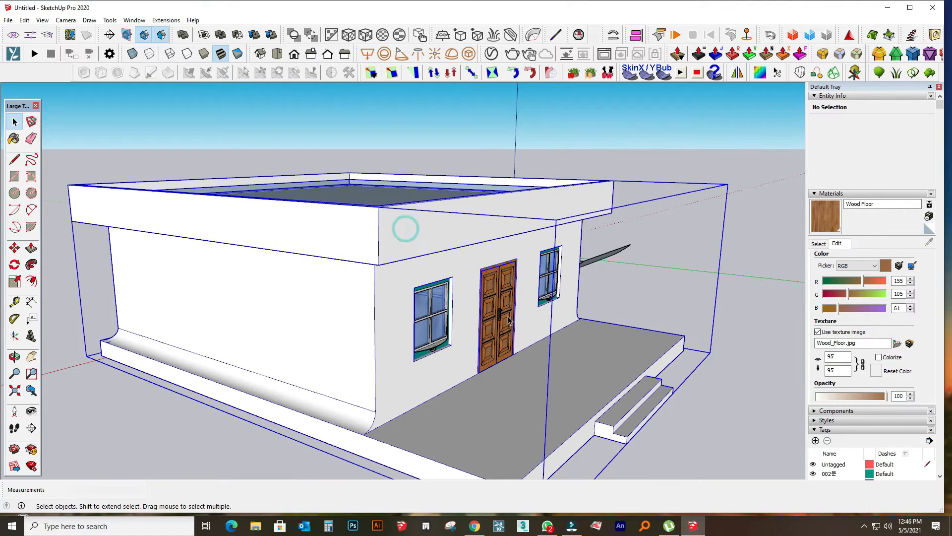
click(425, 227)
click(31, 247)
scroll(240, 329, down, 3)
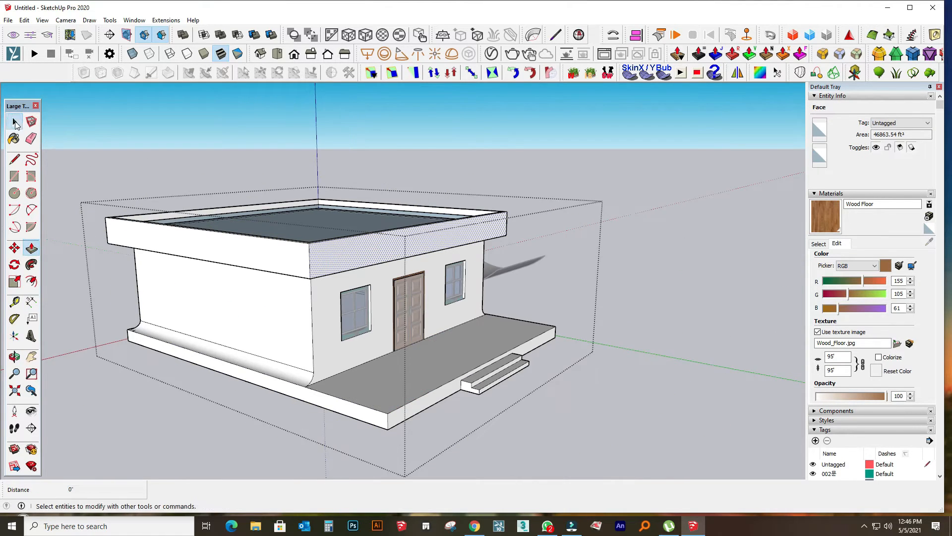
click(14, 121)
middle_drag(640, 404, 551, 433)
click(546, 436)
- Try a small rectangle near the terrace's outer front corner and delete it
scroll(351, 444, up, 4)
middle_drag(351, 436, 302, 440)
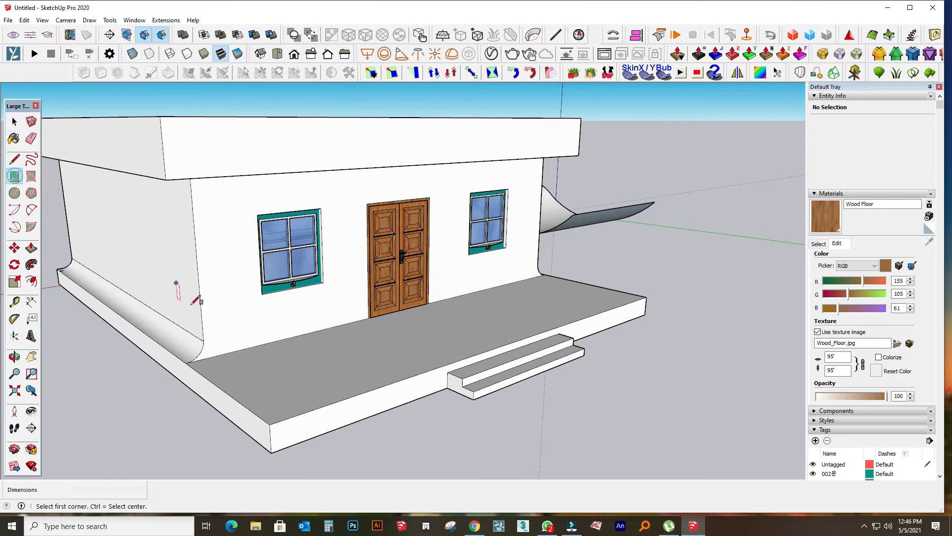
middle_drag(285, 342, 222, 452)
click(180, 424)
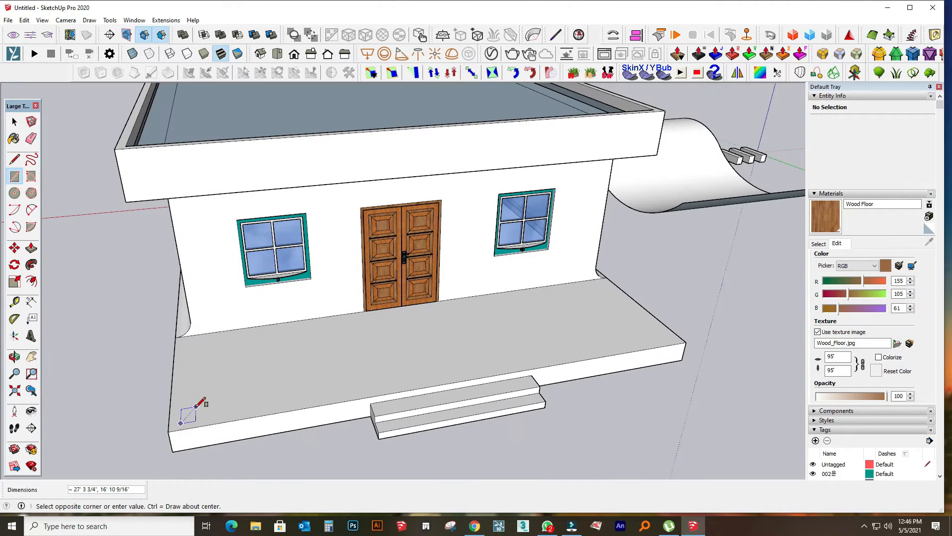
click(16, 129)
double_click(191, 417)
key(Delete)
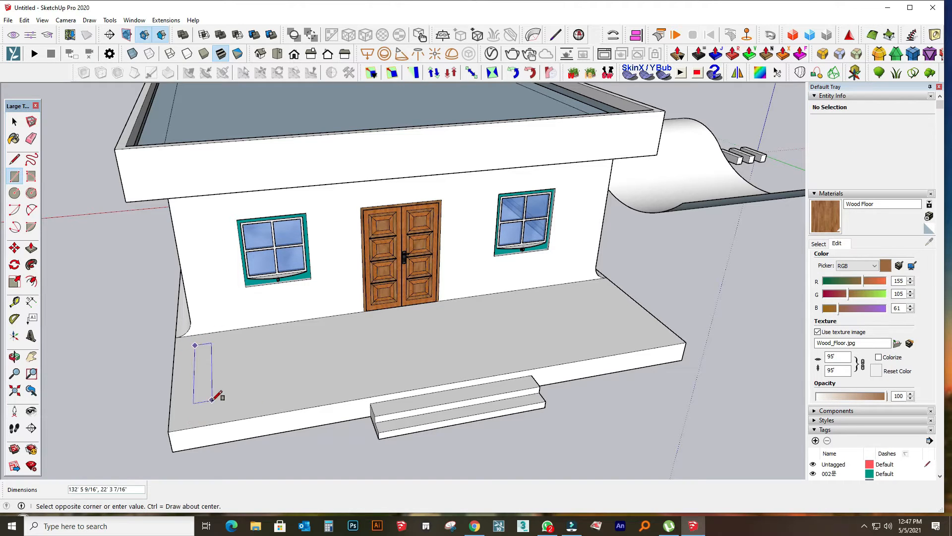
- Draw a long rectangle across the end of the terrace and narrow it to about 11' 8" by moving its long edge
click(13, 122)
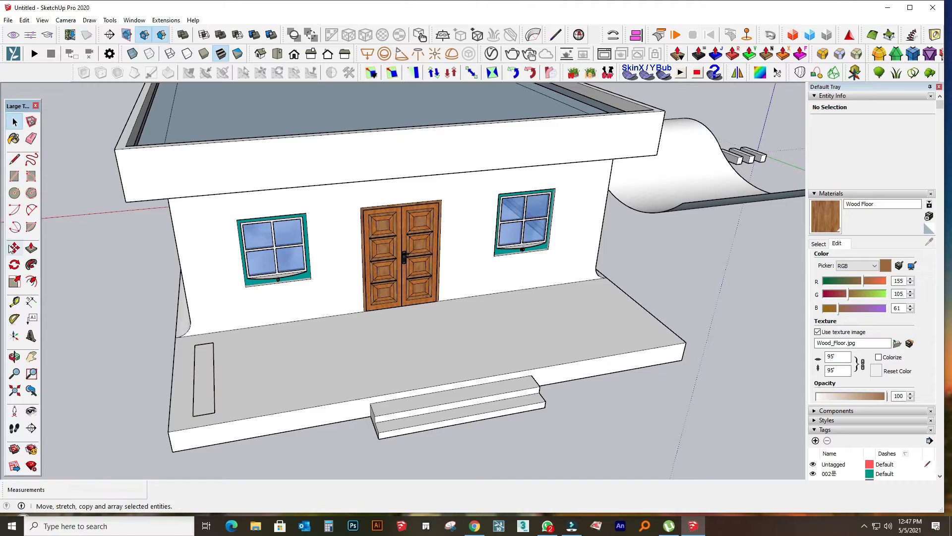
click(210, 375)
click(14, 247)
click(205, 414)
- Move the narrow rectangle's short end edge up to the front wall
middle_drag(204, 415, 392, 362)
scroll(392, 362, up, 4)
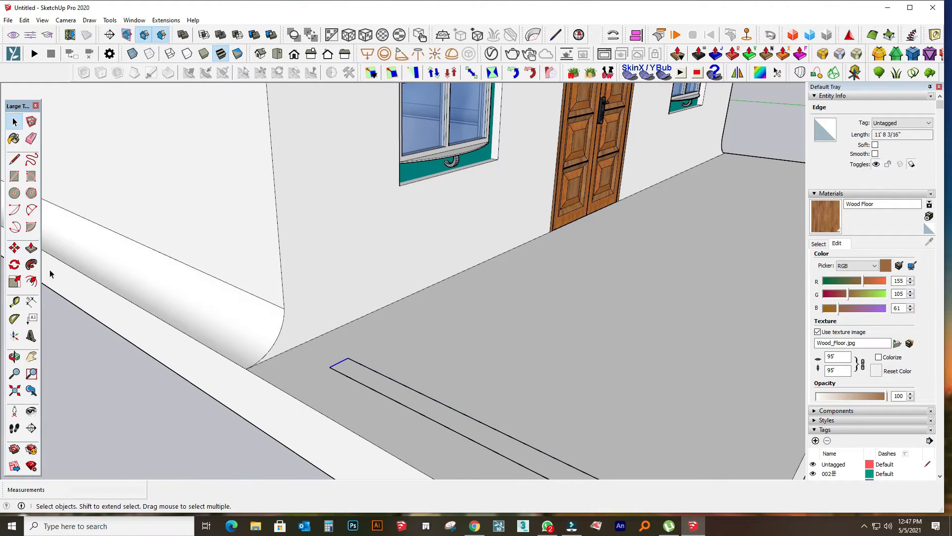
scroll(301, 346, down, 5)
scroll(302, 426, up, 3)
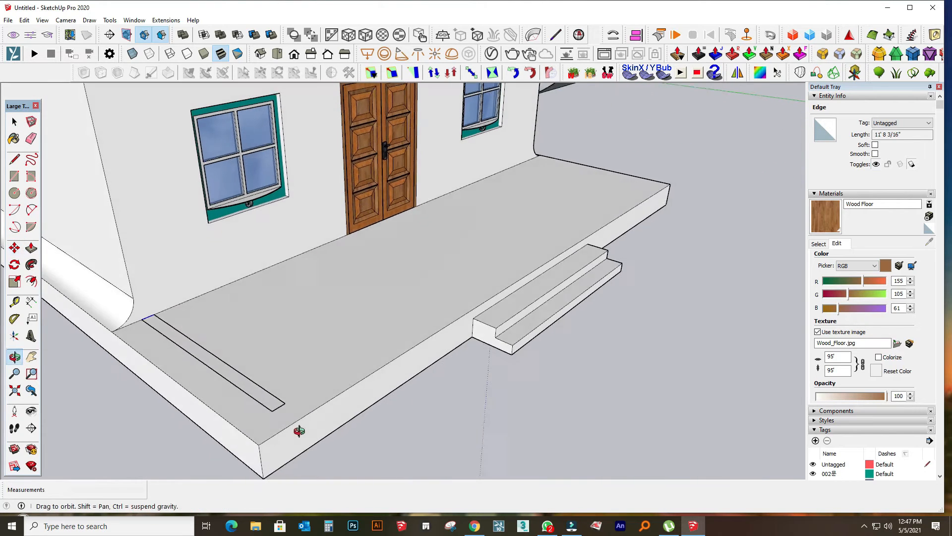
- Push/Pull the narrow rectangle at the end of the terrace upward into a thin upright wall
click(30, 249)
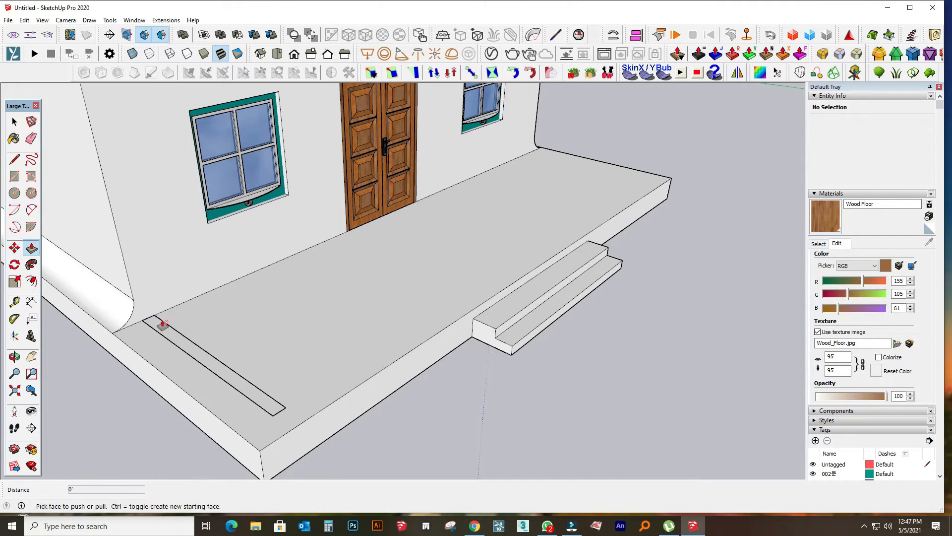
click(151, 323)
click(164, 257)
middle_drag(164, 257, 354, 165)
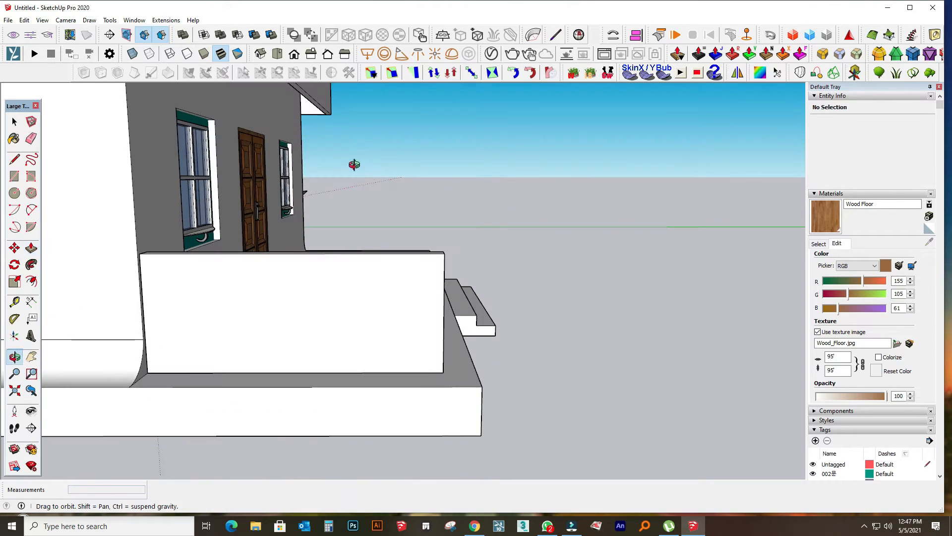
click(14, 178)
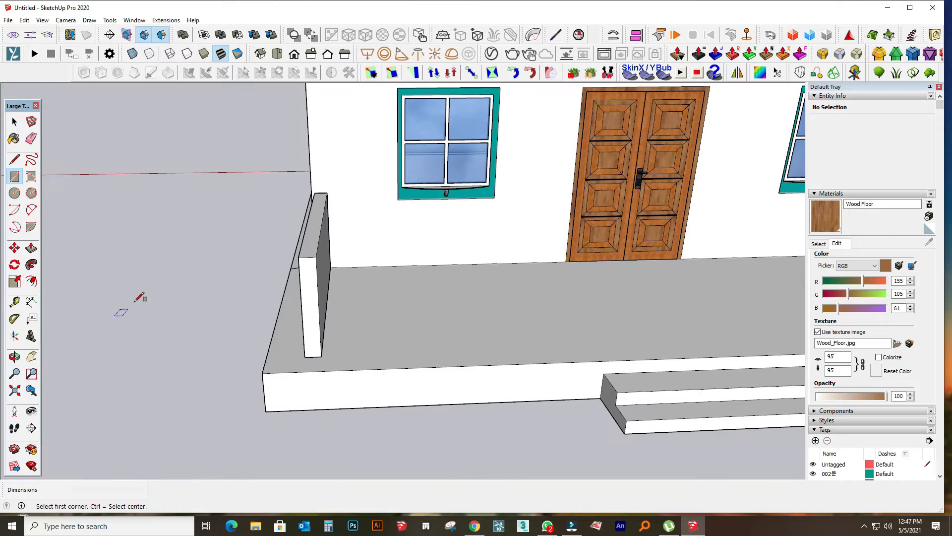
- Delete the thin wall's inner side, front end and top, keeping only its outer upright face as a panel
key(space)
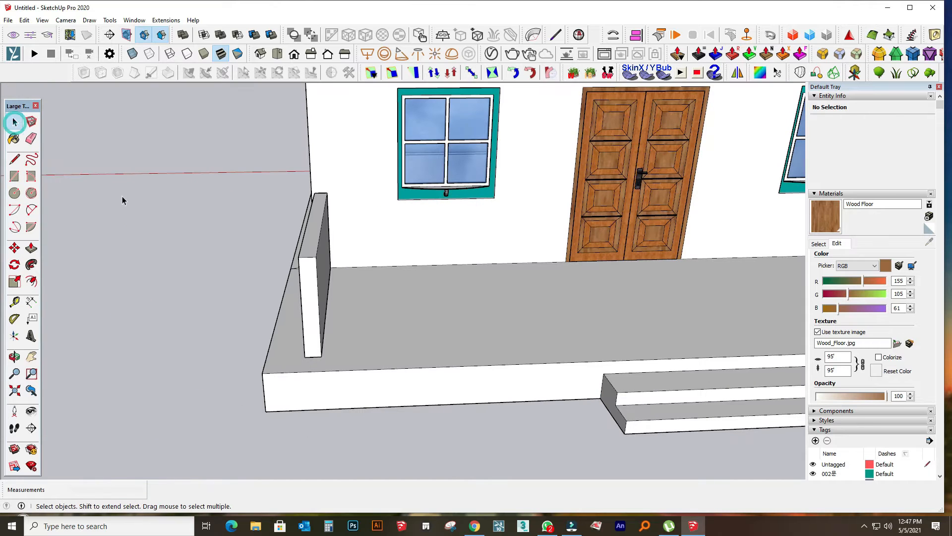
click(314, 319)
key(Delete)
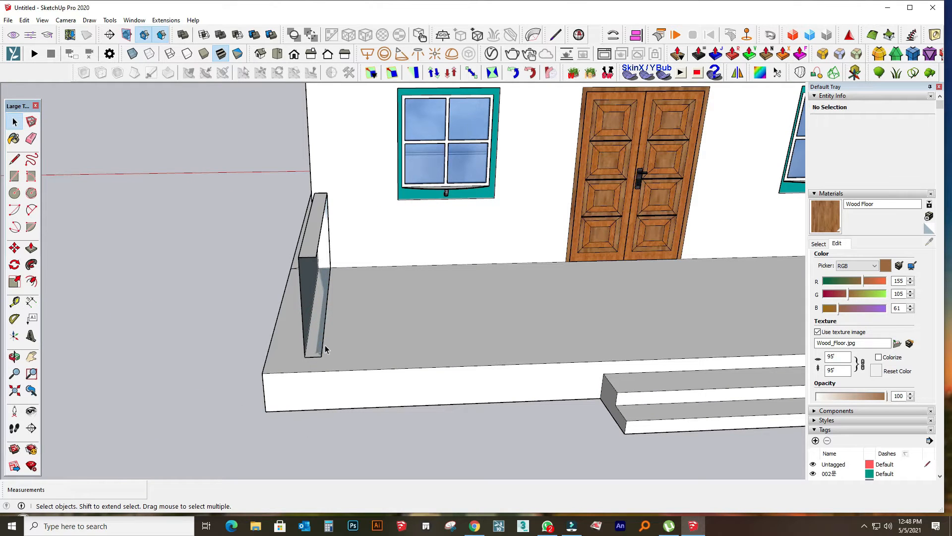
click(324, 215)
key(Delete)
click(321, 193)
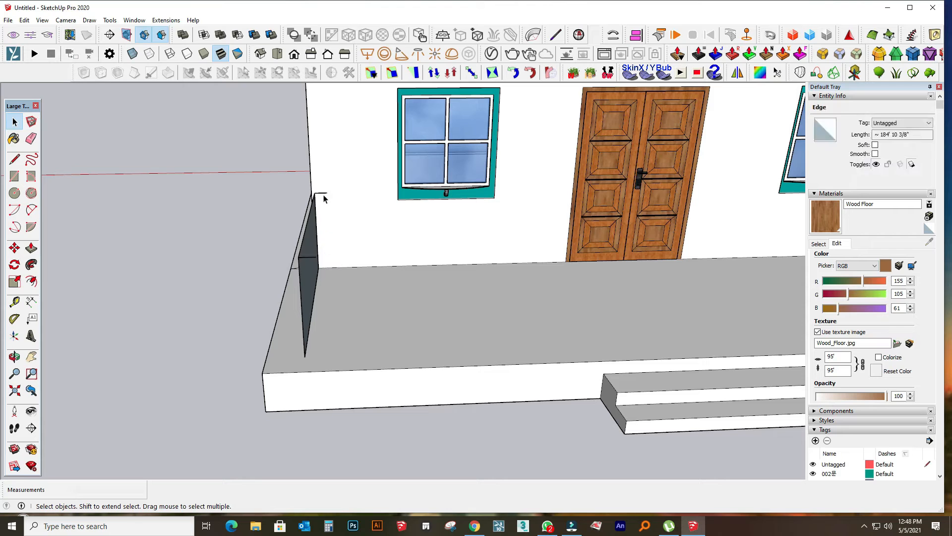
key(Delete)
click(307, 258)
key(Delete)
- Draw a circle of about 4' 10" radius near the panel's upper corner beside the building and copy it about 54' 4" straight down
middle_drag(277, 286, 513, 245)
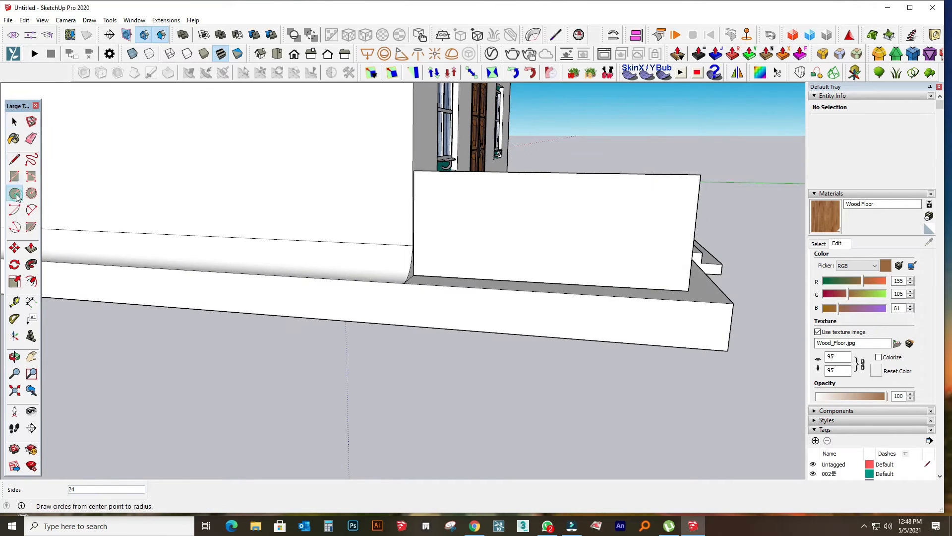
middle_drag(347, 198, 436, 173)
click(434, 174)
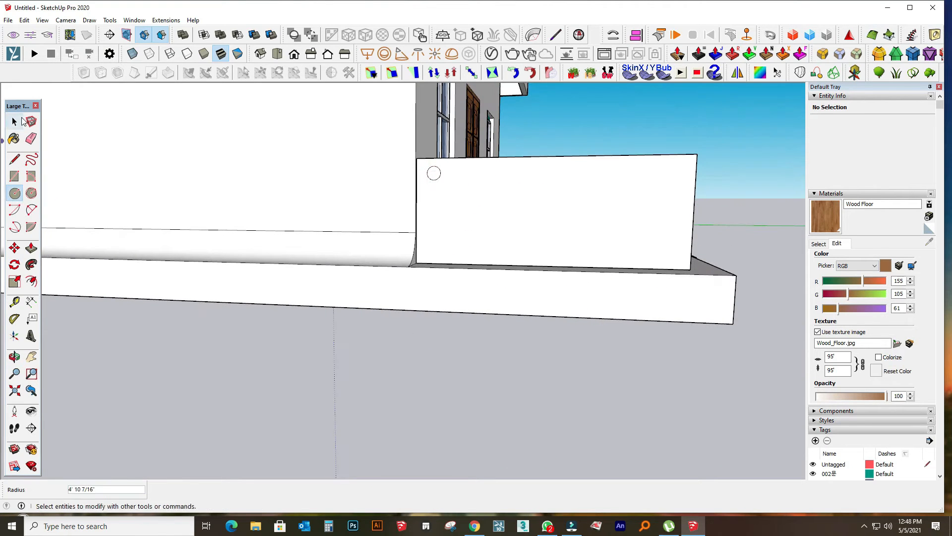
click(14, 122)
click(434, 173)
key(m)
click(434, 173)
key(ctrl)
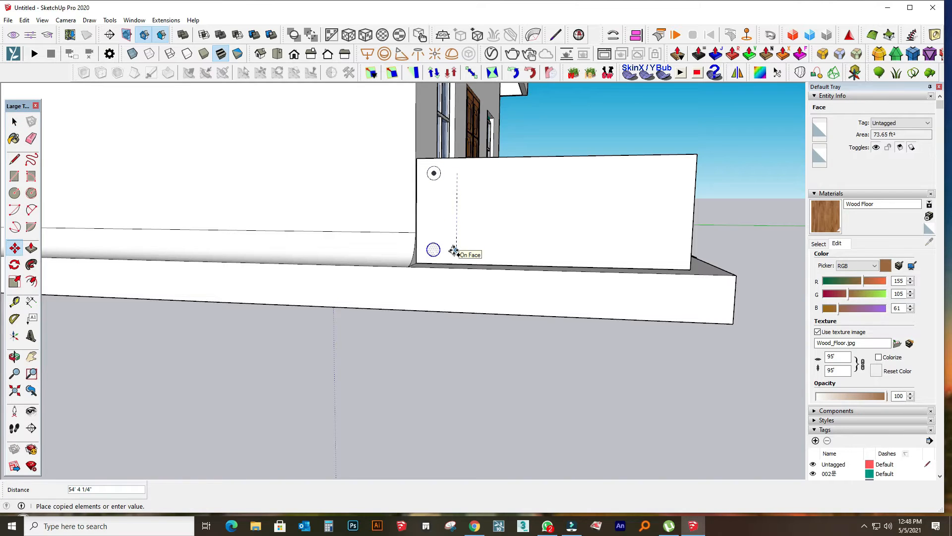
click(455, 251)
- Join the two circles with side lines and erase their inner arcs to form one tall rounded slot
click(14, 158)
scroll(472, 232, up, 3)
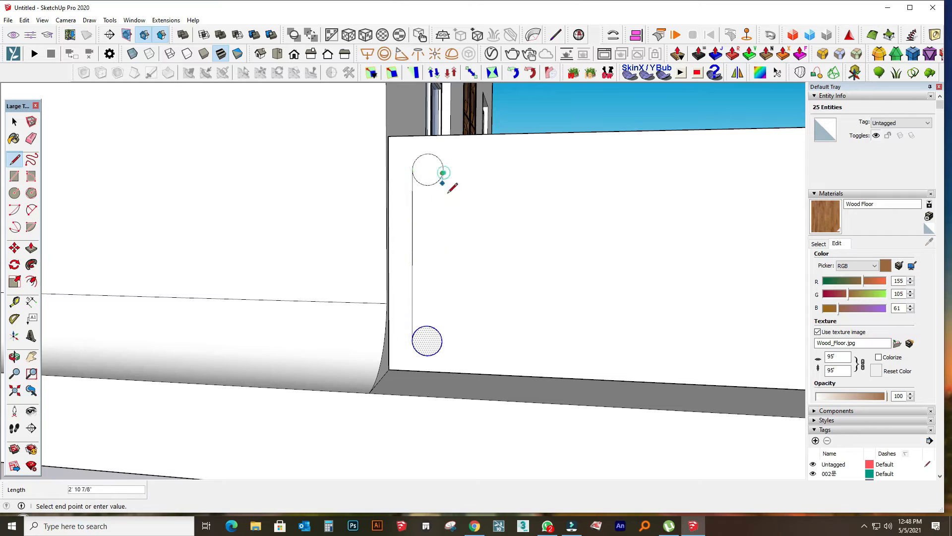
click(443, 341)
click(31, 138)
drag(427, 180, 426, 329)
scroll(308, 275, down, 3)
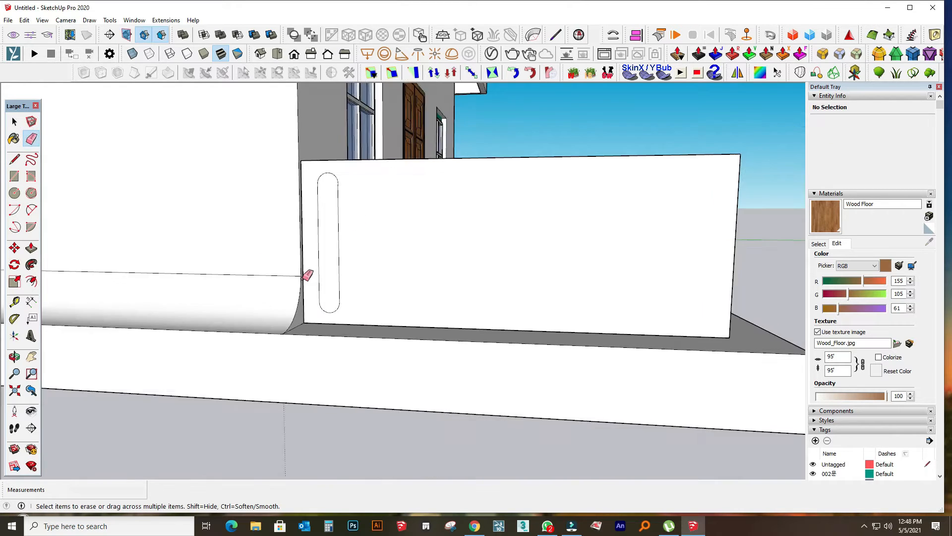
middle_drag(308, 275, 321, 283)
- Copy the slot to the panel's outer end and divide the distance by 8 to make nine evenly spaced slots
click(14, 121)
click(331, 248)
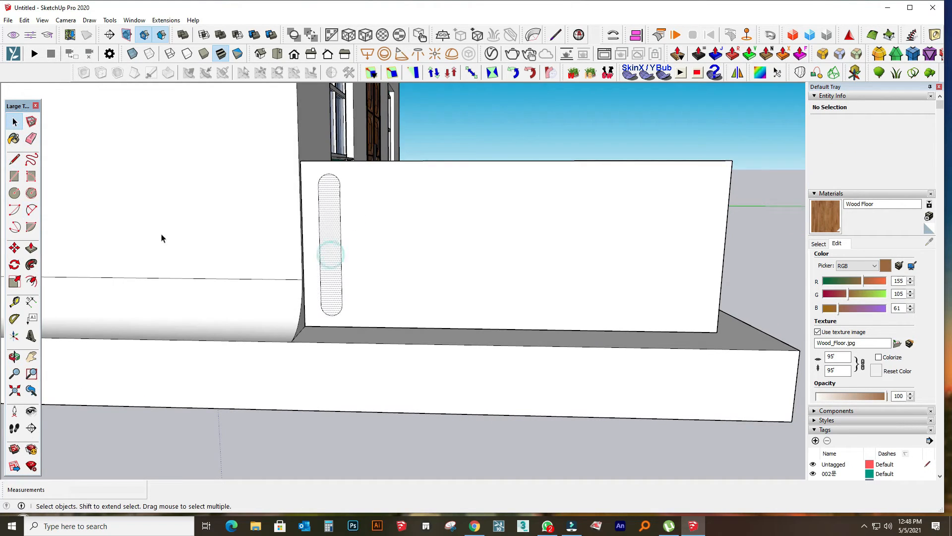
scroll(162, 236, down, 2)
click(14, 247)
click(15, 248)
click(297, 288)
key(ctrl)
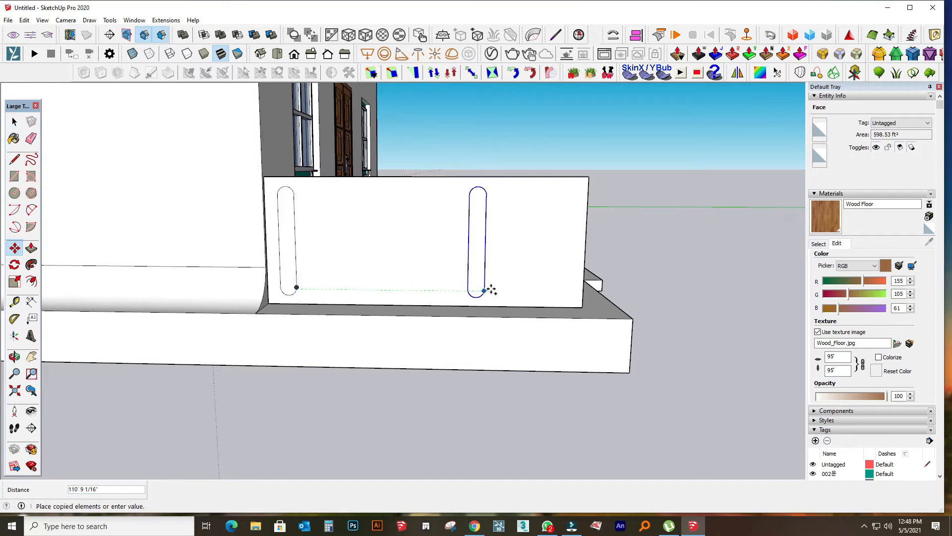
click(559, 291)
text(/8)
key(Return)
key(Escape)
key(l)
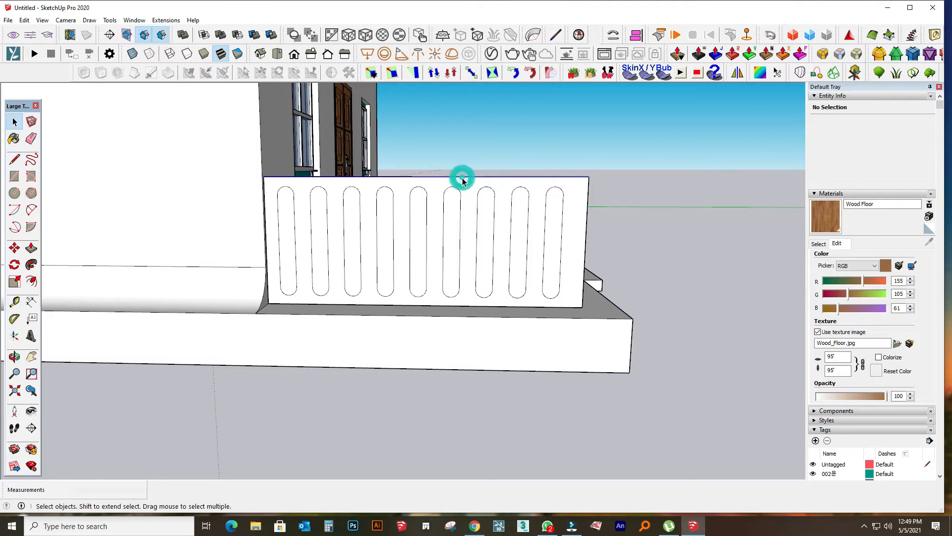
- Copy the panel's top edge down to mid-height across the slots, with further copies just above and below it
click(462, 177)
key(m)
click(589, 177)
key(ctrl)
click(587, 243)
key(ctrl)
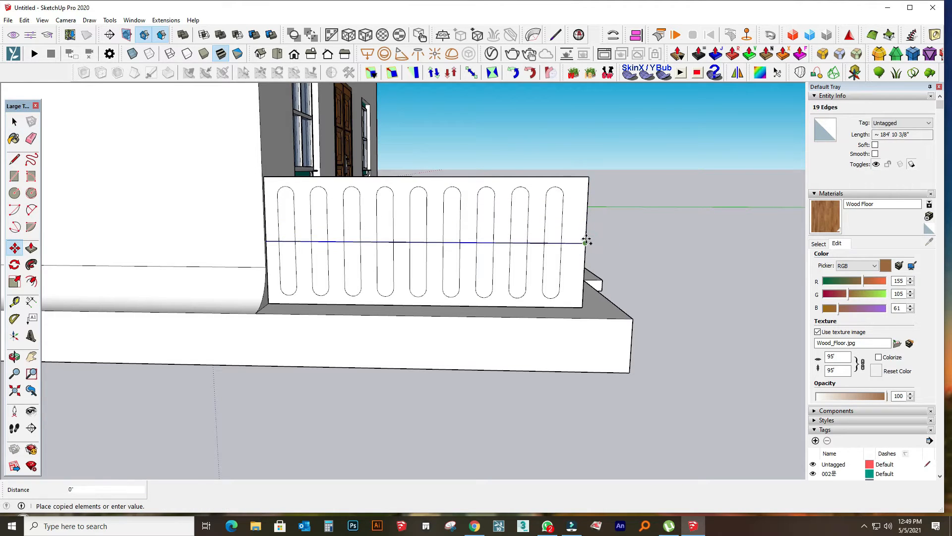
scroll(587, 241, up, 4)
click(585, 240)
click(585, 239)
key(ctrl)
- Erase the middle line and the line pieces between slots, splitting every slot into an upper and a lower opening
key(e)
drag(531, 245, 410, 245)
drag(333, 274, 262, 249)
scroll(402, 238, down, 3)
scroll(434, 230, up, 1)
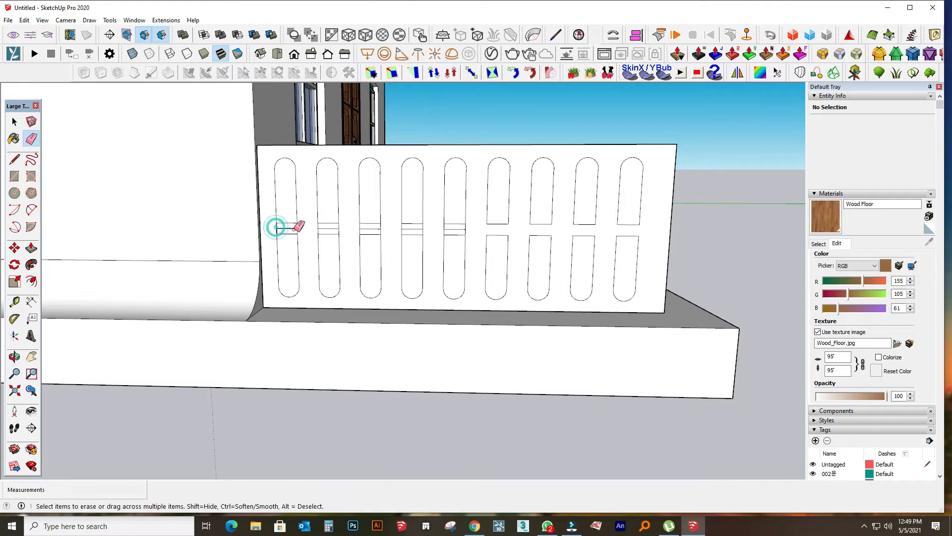
drag(386, 229, 466, 228)
scroll(650, 220, up, 2)
- Delete the faces inside all nine upper slot outlines to open them through the panel
click(19, 124)
click(170, 176)
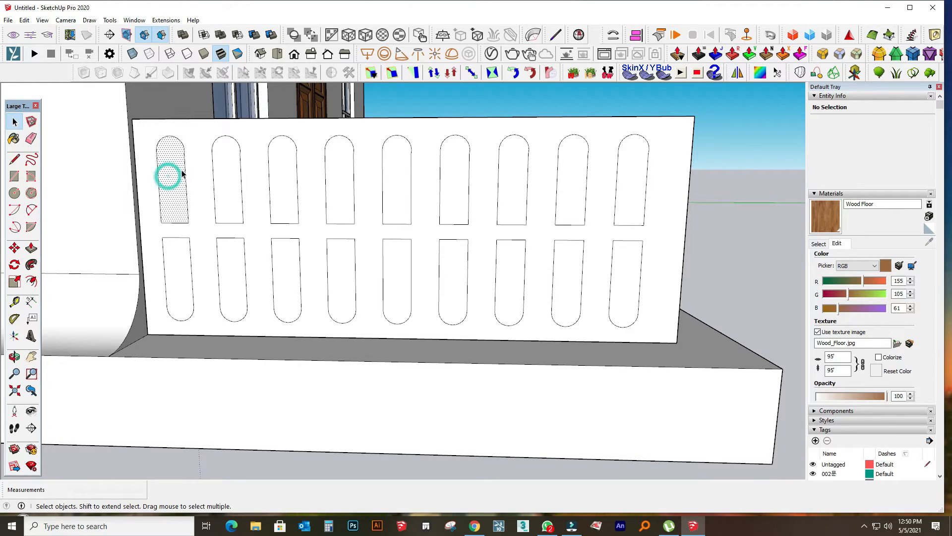
key(Delete)
click(226, 185)
key(Delete)
click(282, 185)
key(Delete)
click(342, 189)
click(514, 188)
key(Delete)
click(573, 188)
key(Delete)
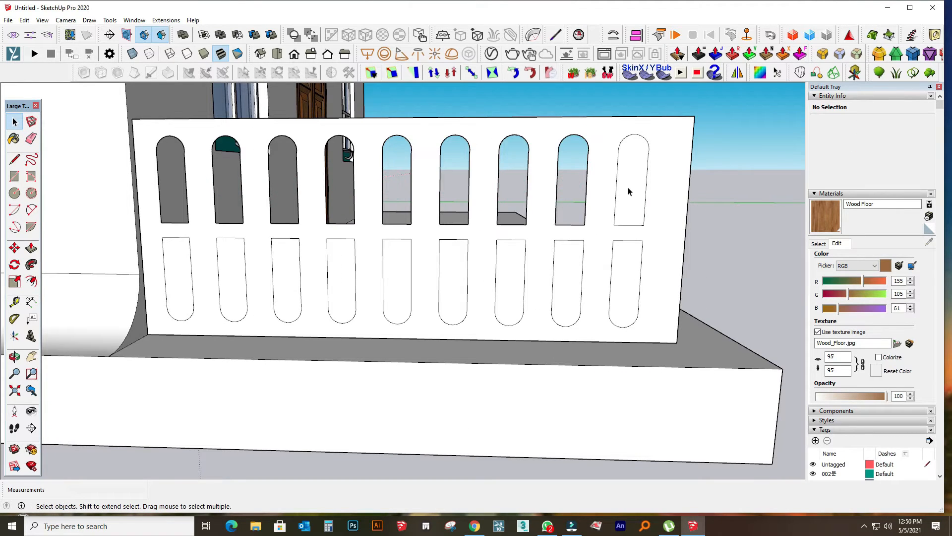
click(630, 189)
key(Delete)
- Delete the faces inside the lower row of slot outlines to open them through the panel
click(627, 263)
key(Delete)
click(182, 297)
key(Delete)
- Push/Pull the pierced panel to give the railing its thickness
middle_drag(427, 283, 134, 278)
click(259, 200)
key(p)
click(235, 187)
click(284, 208)
middle_drag(277, 208, 433, 221)
- Draw an arc with a bulge of about 2' 4" from side to side across the top of the railing's front end
middle_drag(447, 173, 313, 175)
key(a)
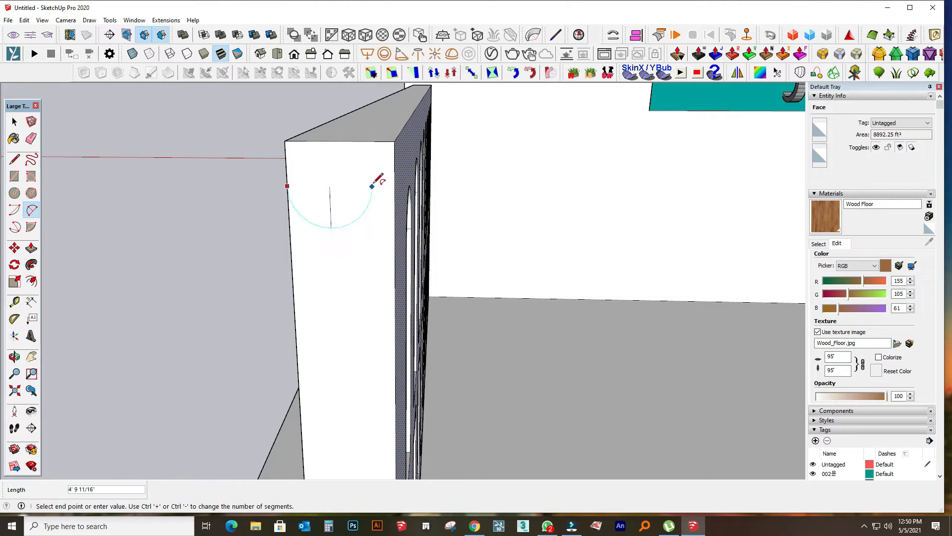
scroll(352, 141, up, 1)
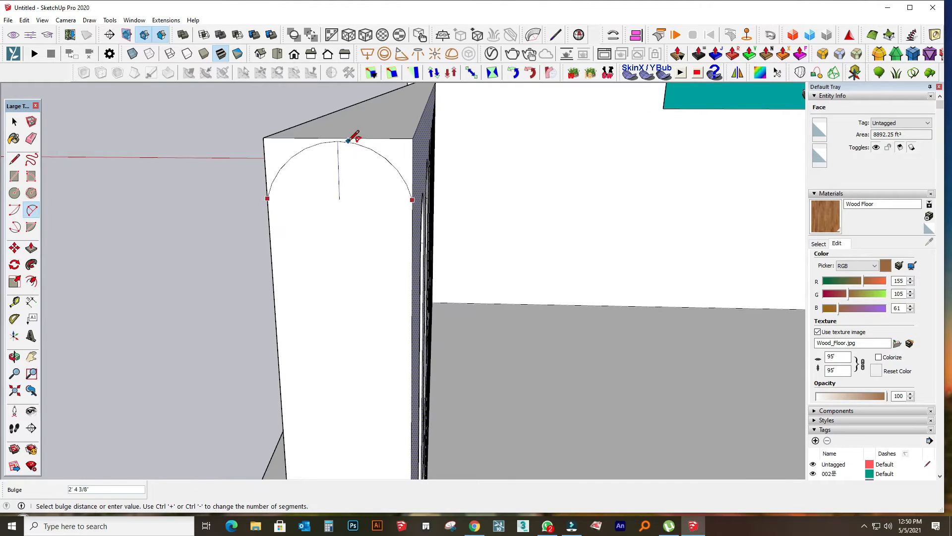
click(14, 122)
click(338, 142)
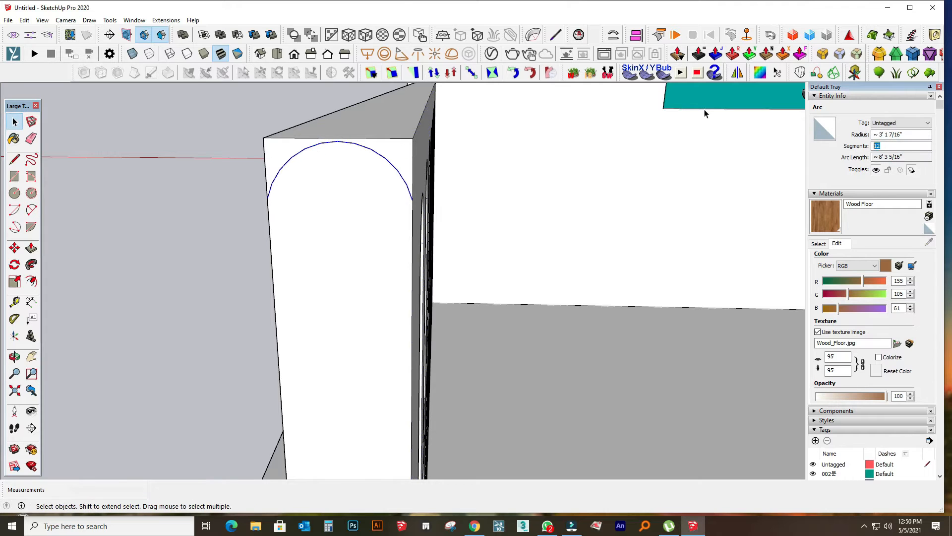
- Push the waste area above the arc along the railing's full length to round off its top
middle_drag(382, 171, 248, 223)
click(31, 248)
drag(290, 229, 565, 89)
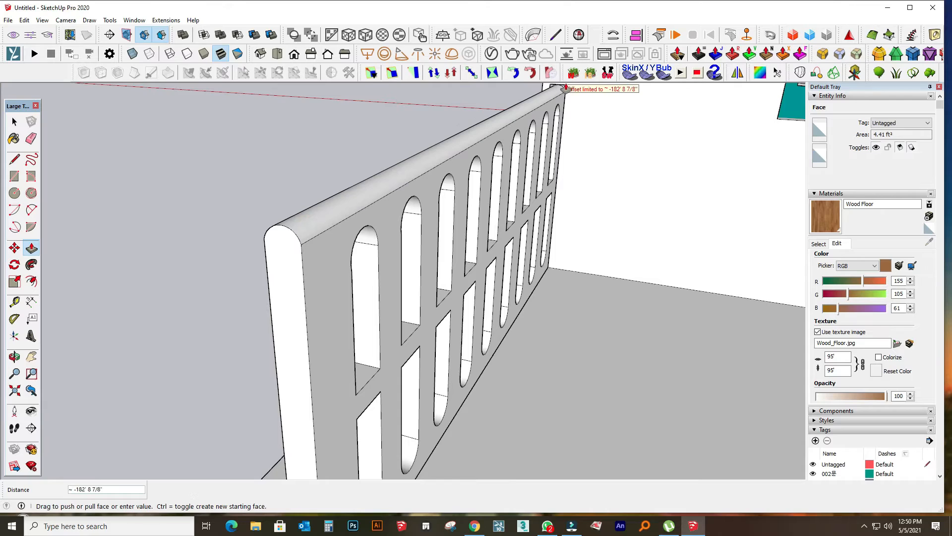
- Select all of the railing's connected geometry and make it a group
click(14, 121)
middle_drag(248, 223, 463, 290)
scroll(394, 228, down, 4)
triple_click(462, 288)
right_click(437, 219)
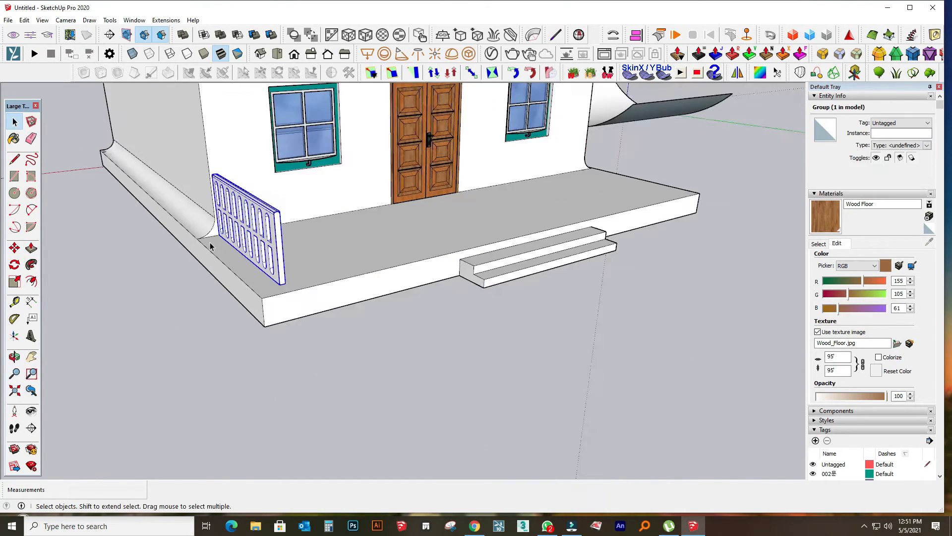
click(470, 106)
- Copy the railing group across to the opposite end of the terrace
scroll(210, 242, down, 3)
scroll(209, 202, up, 6)
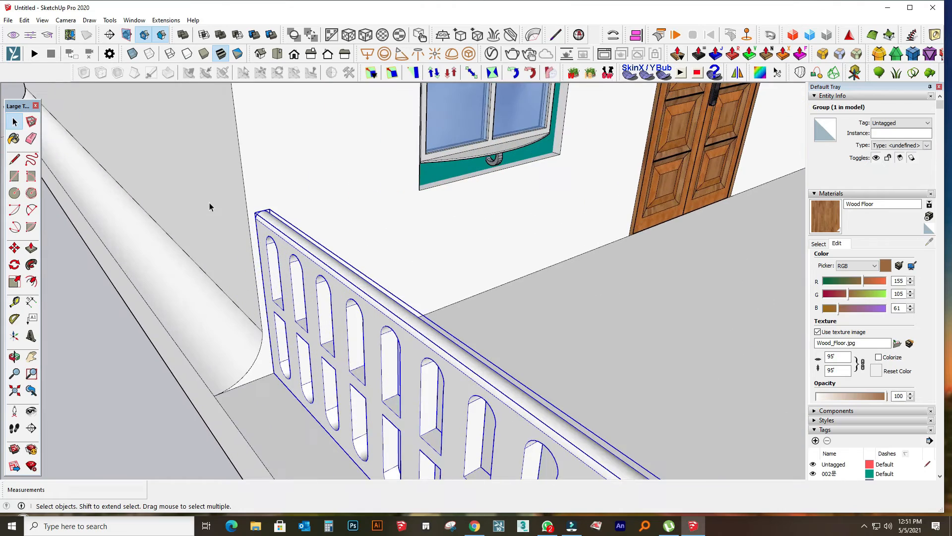
click(257, 237)
key(ctrl)
scroll(421, 240, down, 6)
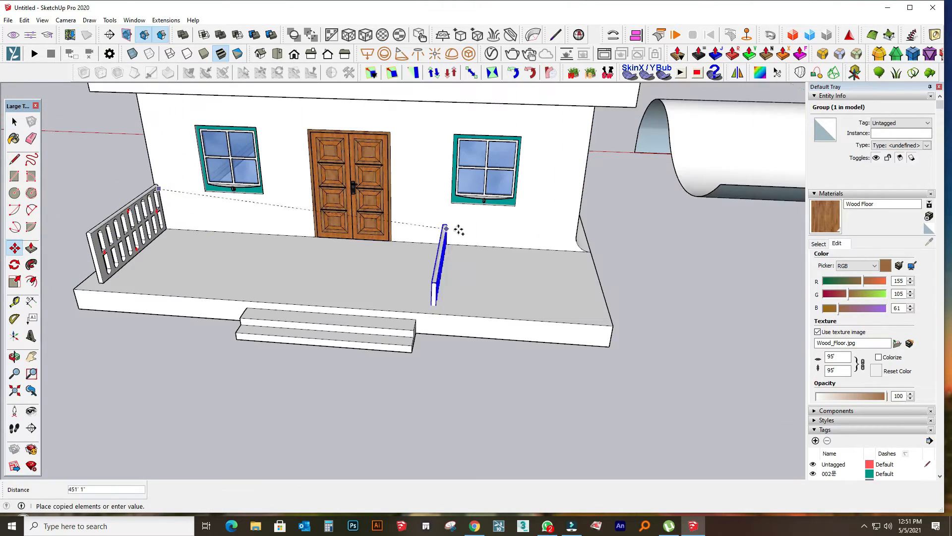
click(581, 207)
middle_drag(582, 207, 482, 233)
click(14, 121)
click(583, 319)
click(506, 281)
scroll(506, 281, up, 5)
click(497, 273)
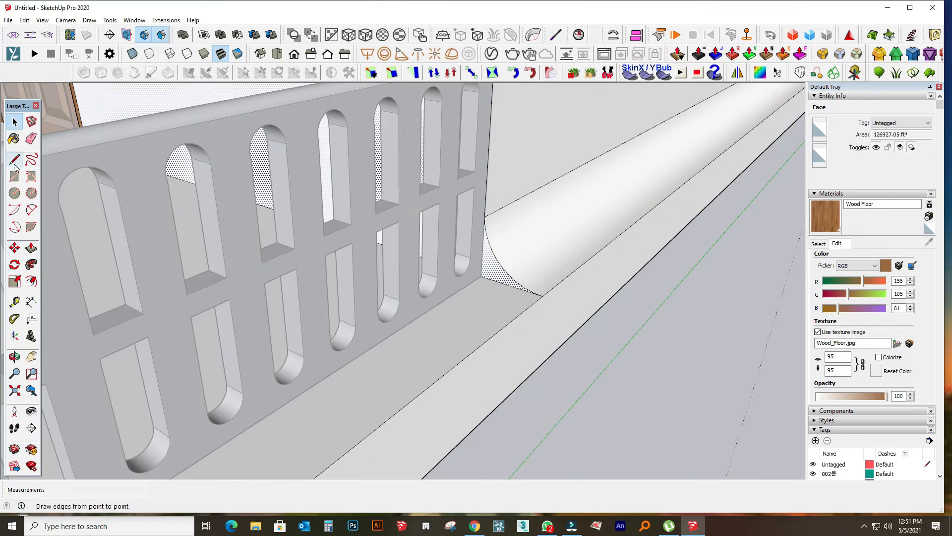
click(480, 270)
key(Escape)
middle_drag(489, 341, 535, 267)
click(15, 159)
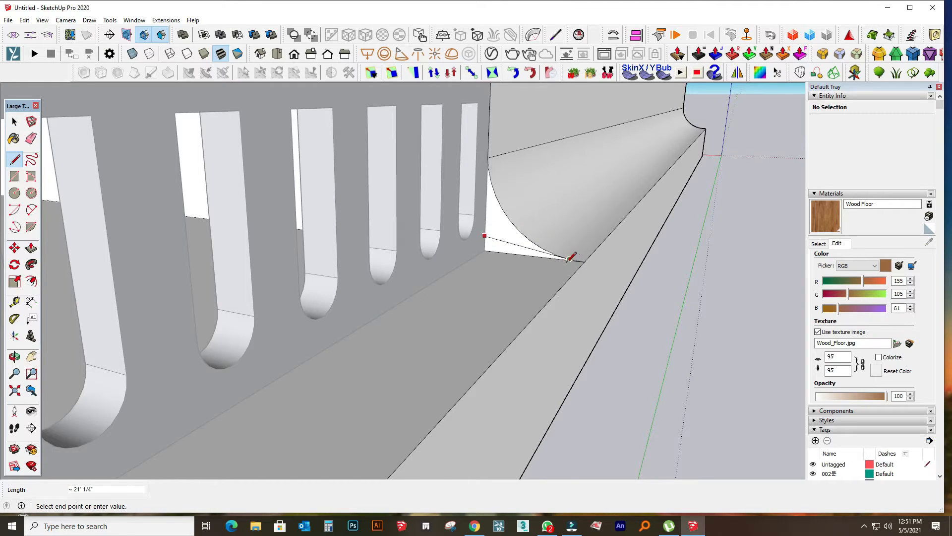
scroll(571, 258, up, 4)
key(space)
- Draw a sloping line at the wall's foot beside the copied railing and Push/Pull the wedge about 184' 10" along the railing
click(440, 234)
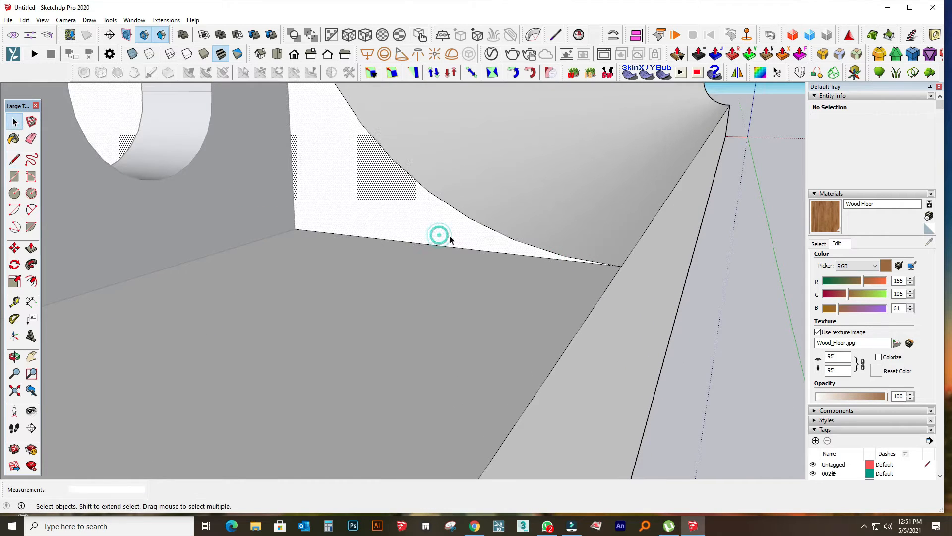
key(l)
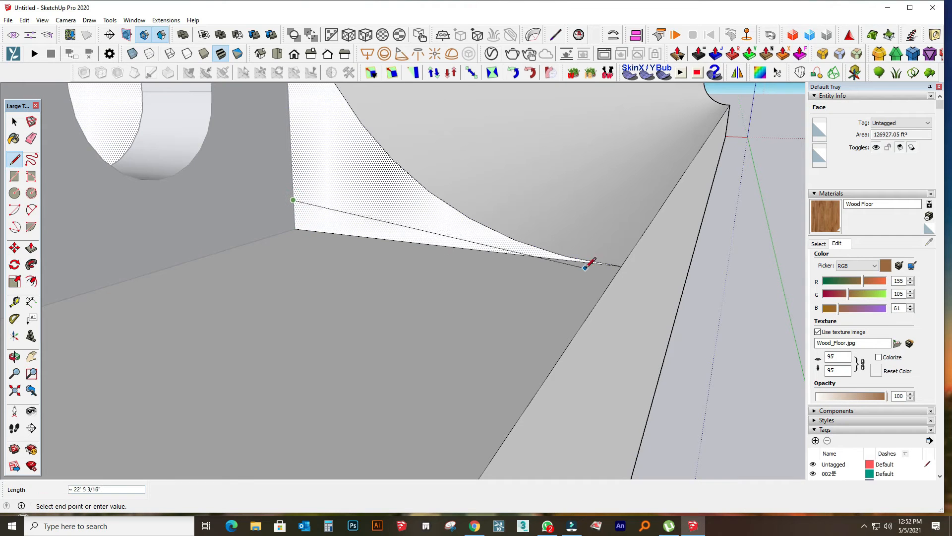
click(324, 226)
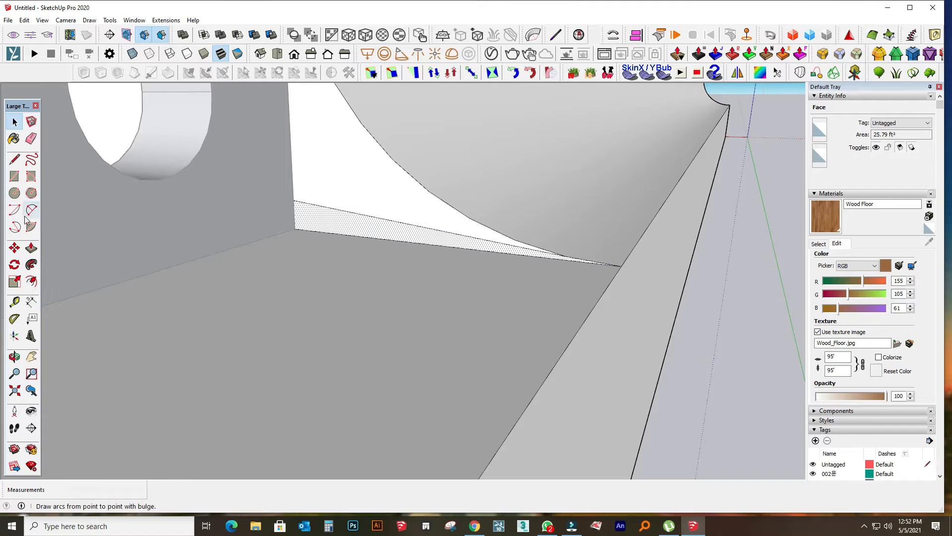
click(30, 248)
scroll(490, 202, down, 6)
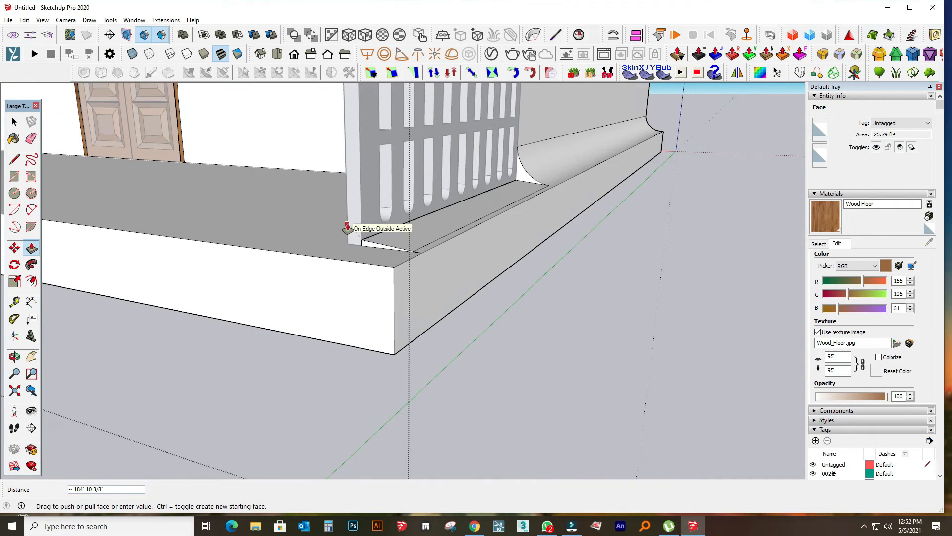
click(356, 228)
- Draw a sloping line about 20' 9" long at the wall's foot beside the railing at the opposite end of the terrace
middle_drag(504, 240, 682, 245)
scroll(783, 263, down, 6)
middle_drag(337, 270, 450, 276)
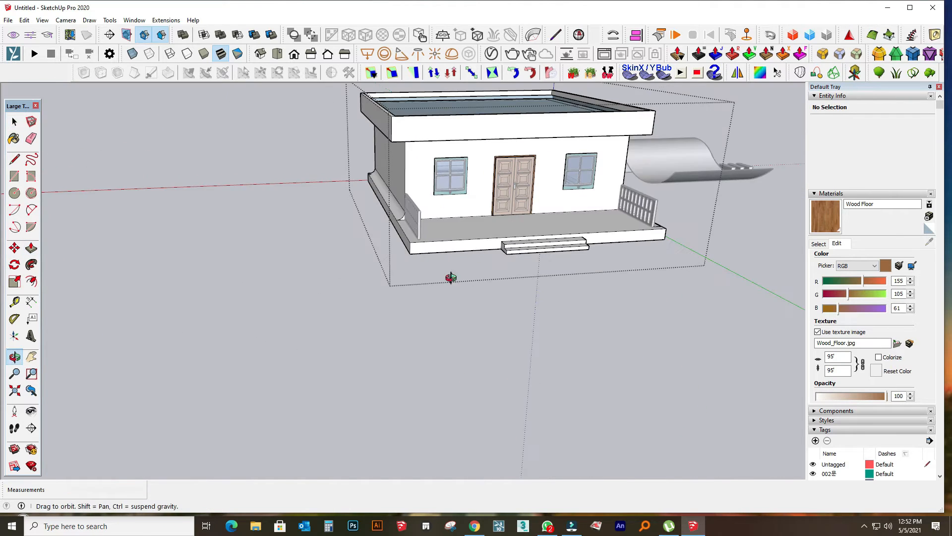
scroll(394, 219, up, 10)
click(383, 212)
click(14, 160)
scroll(399, 205, up, 2)
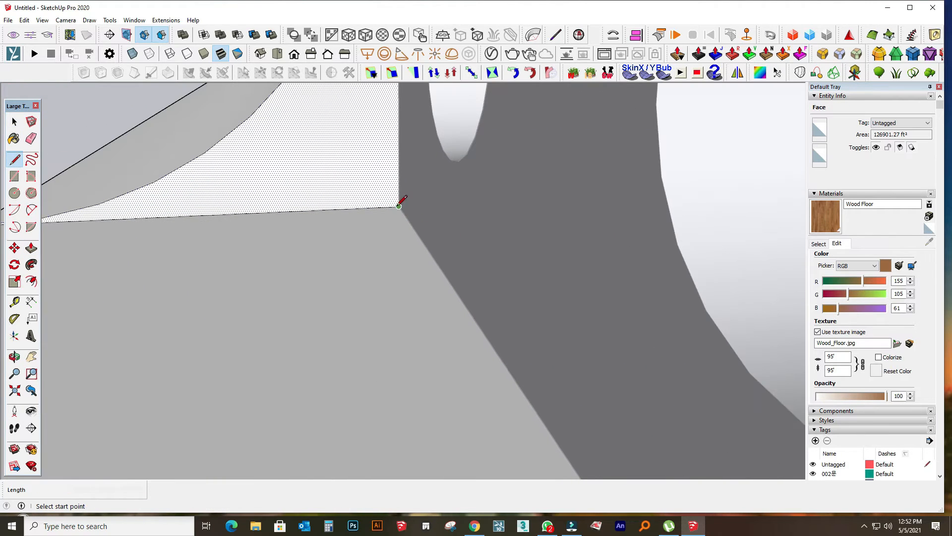
click(399, 181)
middle_drag(399, 181, 257, 209)
click(180, 203)
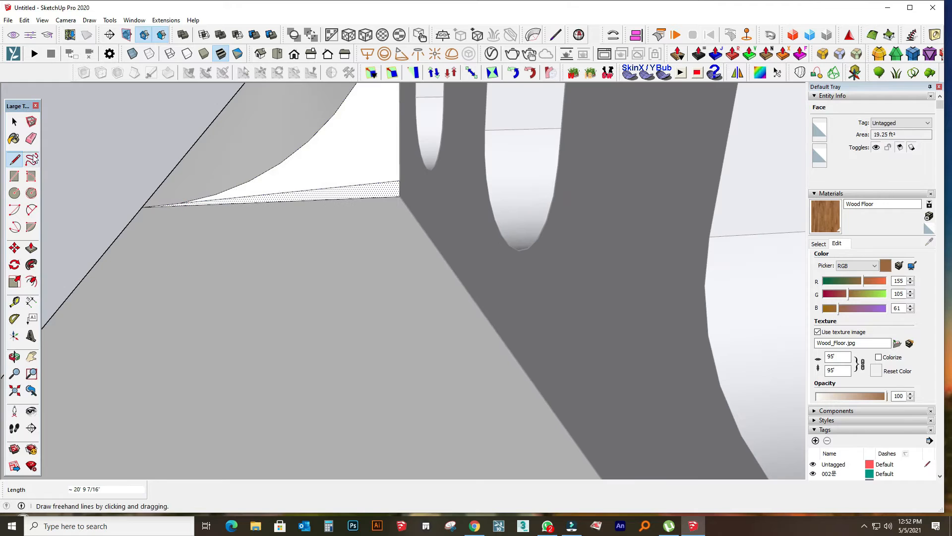
- Push/Pull the thin wedge face about 184' 10" along the railing's length
click(374, 187)
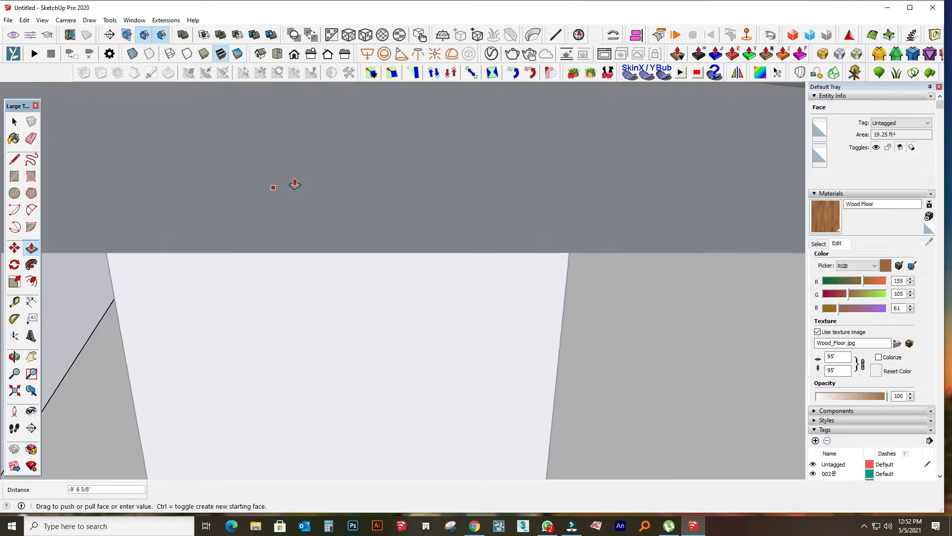
scroll(306, 180, down, 10)
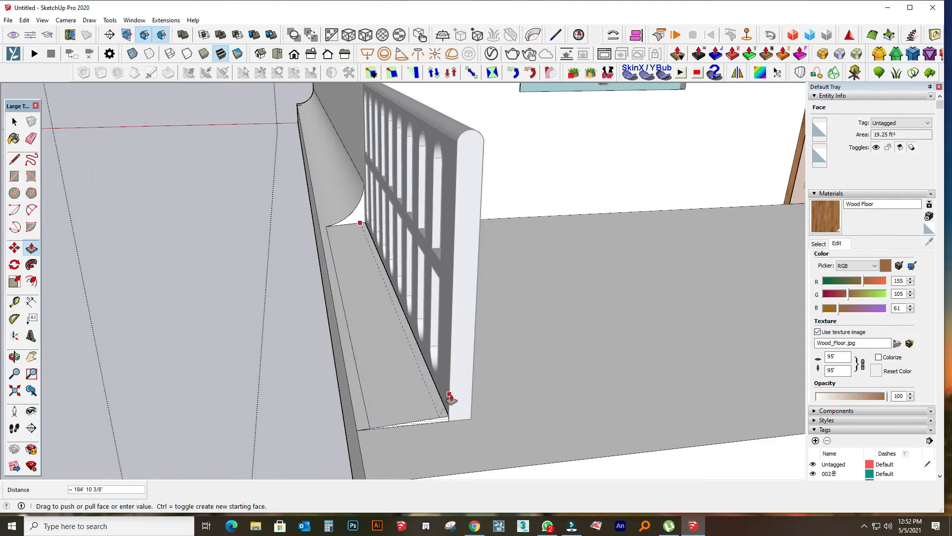
click(452, 399)
- Open that railing's group, copy the railing onto the terrace floor and rotate the copy 90 degrees to run parallel to the front
click(15, 121)
scroll(186, 194, down, 5)
middle_drag(189, 196, 214, 269)
scroll(214, 269, down, 2)
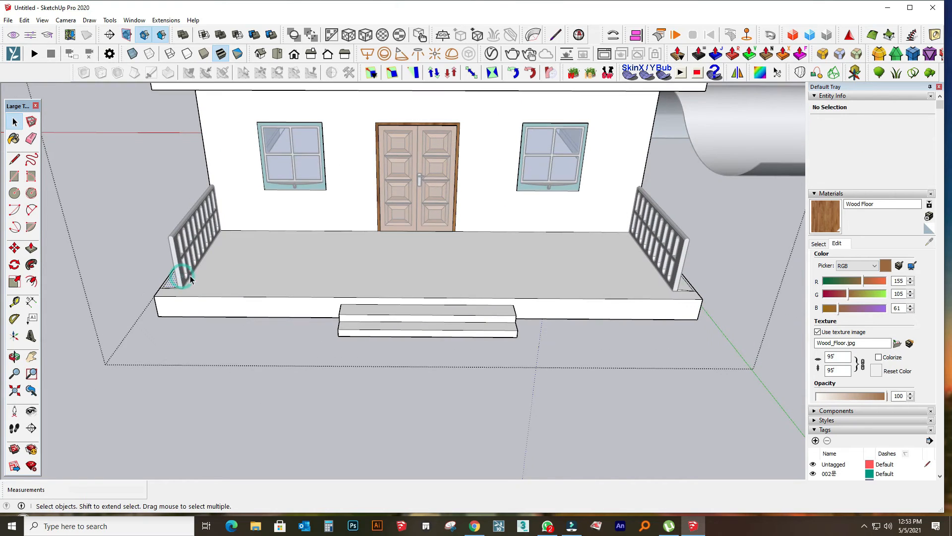
double_click(182, 267)
click(221, 232)
key(ctrl)
click(299, 232)
click(16, 264)
click(300, 286)
click(399, 275)
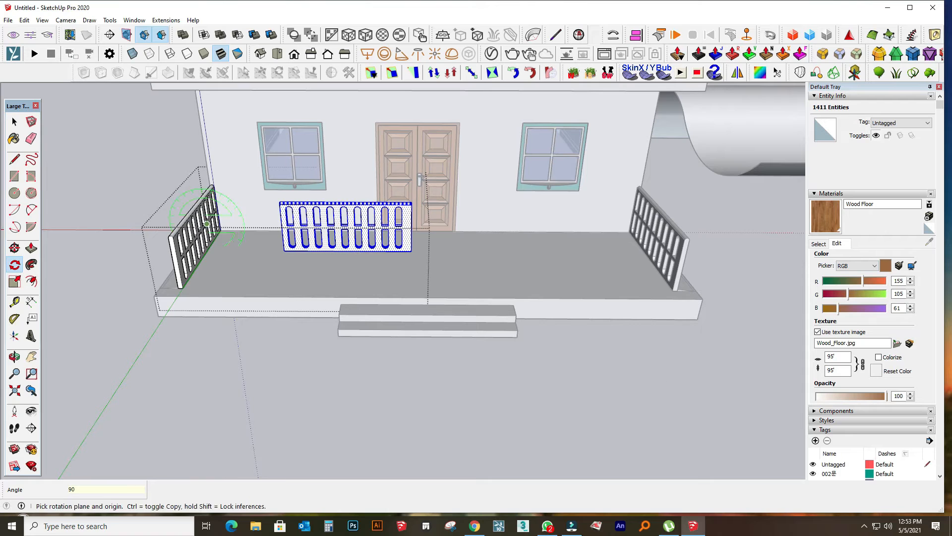
- Make the rotated railing a group and move it to the terrace's front edge, about 20' from the end railing's corner
right_click(8, 252)
click(265, 8)
right_click(410, 225)
click(450, 102)
scroll(198, 300, up, 1)
click(14, 247)
click(305, 244)
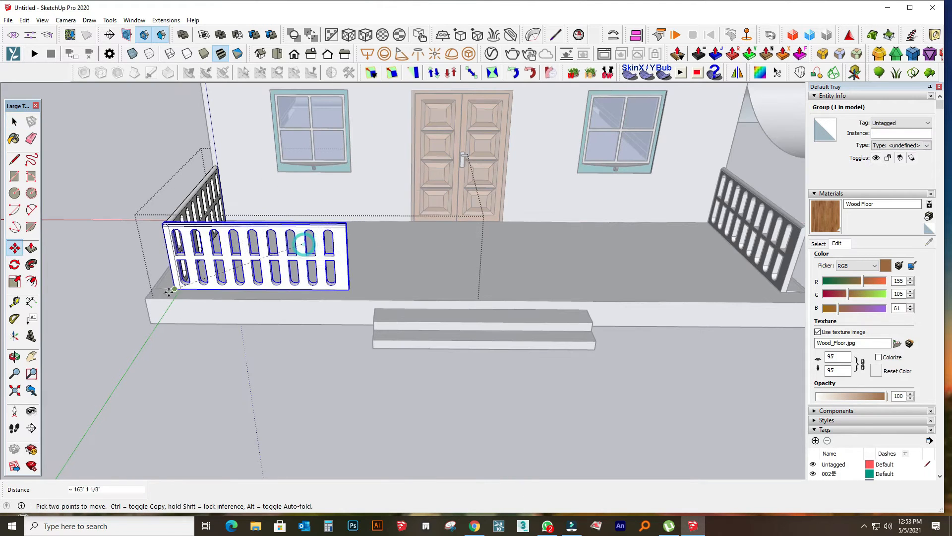
scroll(180, 288, up, 3)
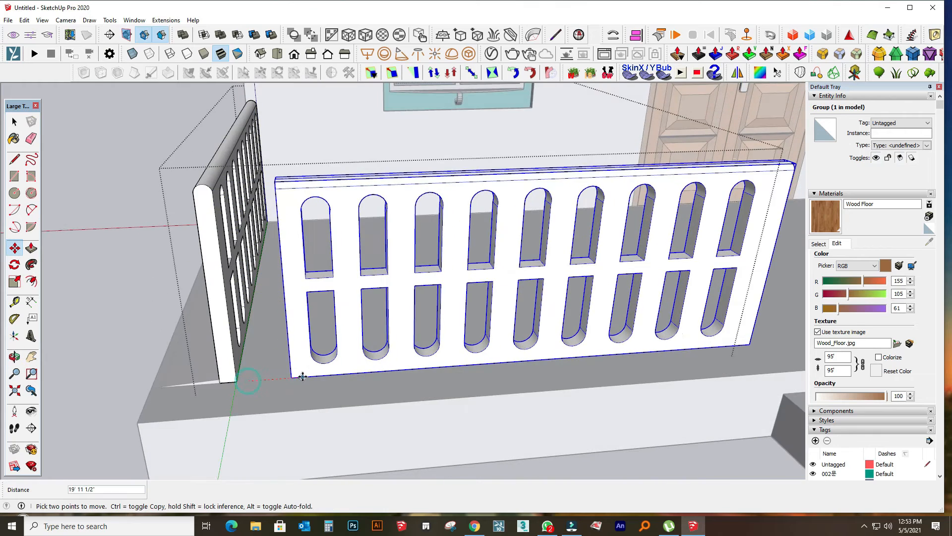
scroll(352, 238, down, 4)
middle_drag(350, 195, 347, 236)
- Draw a small square at the end railing's front corner and Push/Pull it up into a post taller than the railings
click(14, 176)
scroll(294, 340, up, 2)
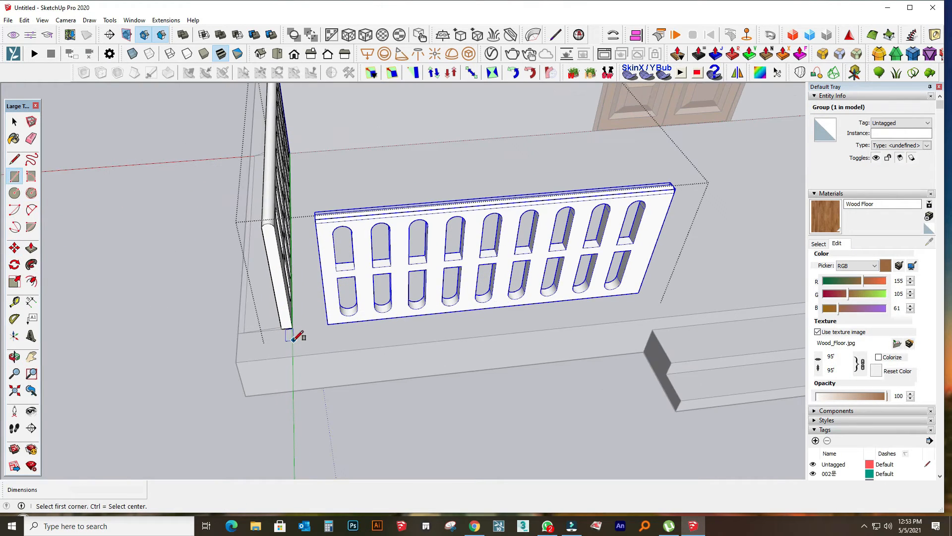
click(322, 316)
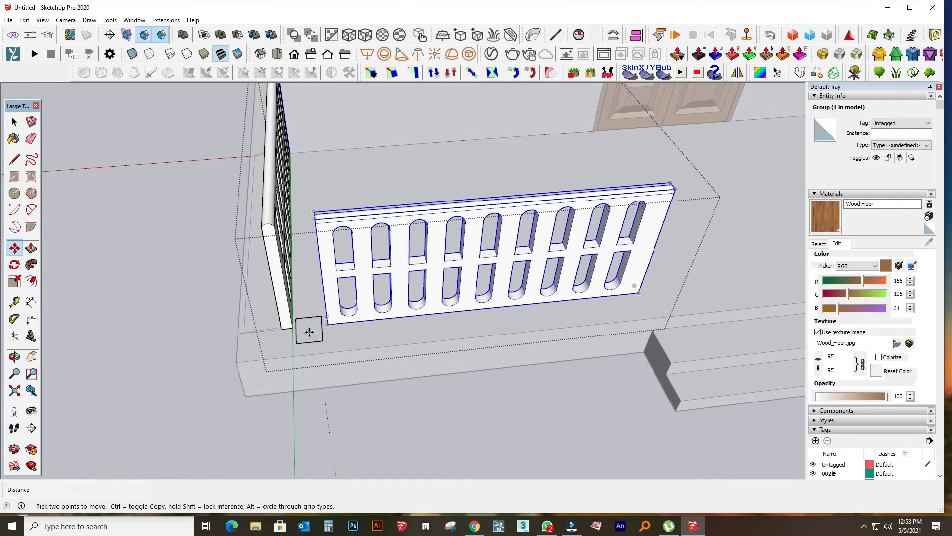
click(31, 247)
click(309, 331)
click(253, 128)
- Make the whole post a group and move it into place against the front end of the end railing
middle_drag(183, 283, 257, 276)
key(space)
middle_drag(357, 322, 422, 333)
triple_click(425, 336)
right_click(425, 336)
click(457, 147)
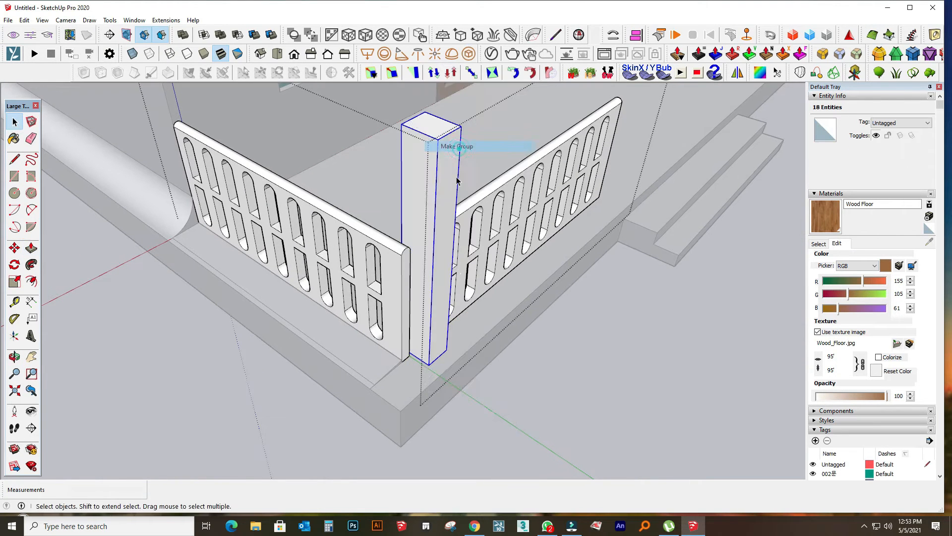
key(m)
middle_drag(400, 361, 477, 357)
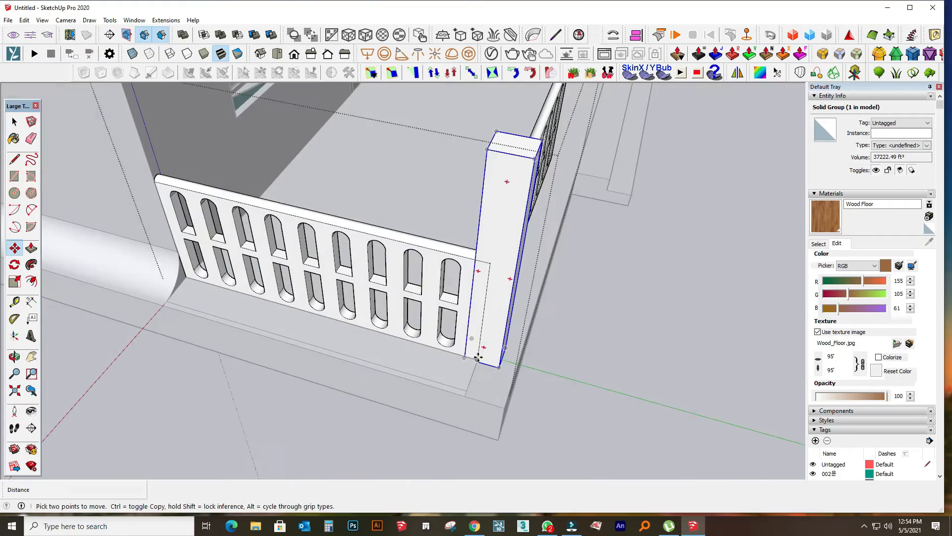
middle_drag(590, 359, 362, 353)
middle_drag(484, 351, 186, 276)
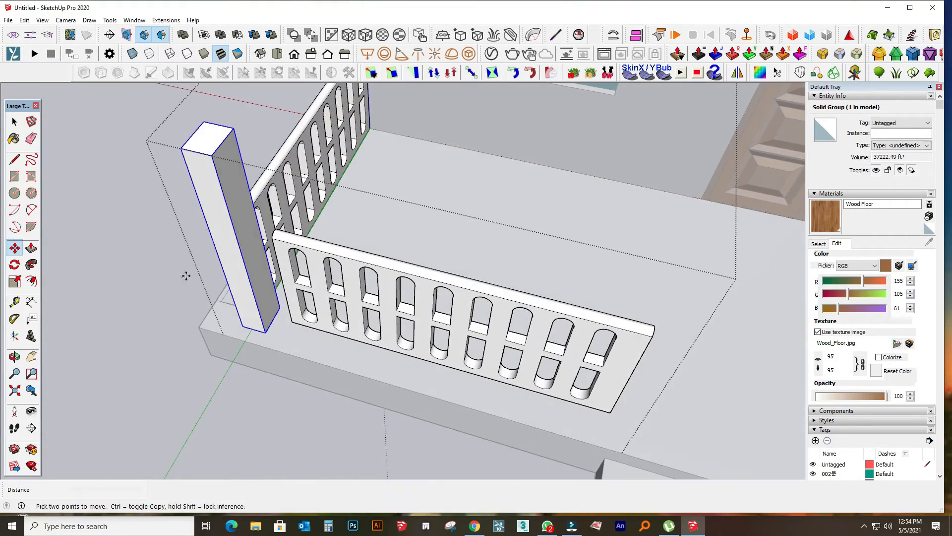
- Move the front railing so that its end sits against the corner post
click(14, 124)
click(293, 323)
click(267, 332)
middle_drag(496, 253, 511, 132)
scroll(344, 274, up, 3)
click(316, 219)
click(330, 214)
scroll(238, 244, down, 6)
middle_drag(308, 301, 481, 294)
scroll(215, 289, down, 2)
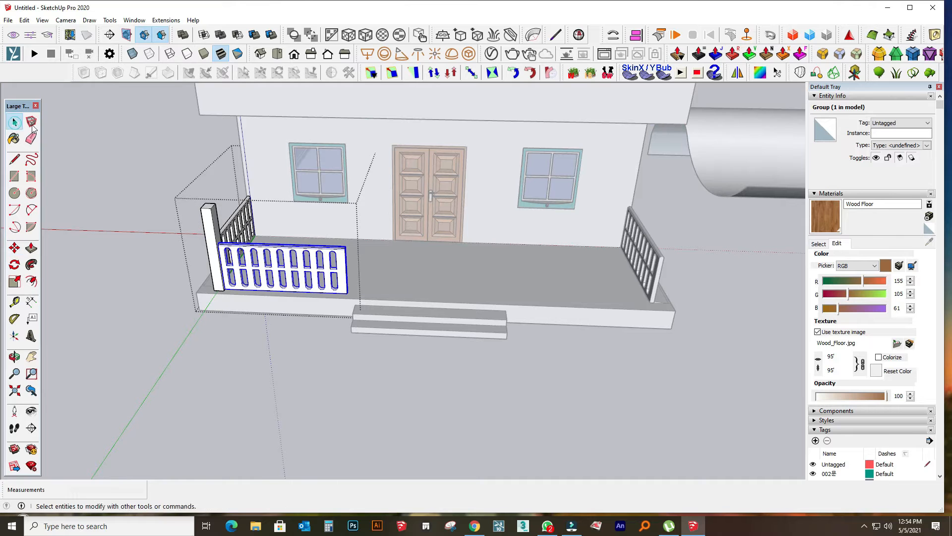
- Open the front railing's group and Push/Pull its free end face outward about 13' 7" toward the steps
click(14, 249)
scroll(404, 315, up, 4)
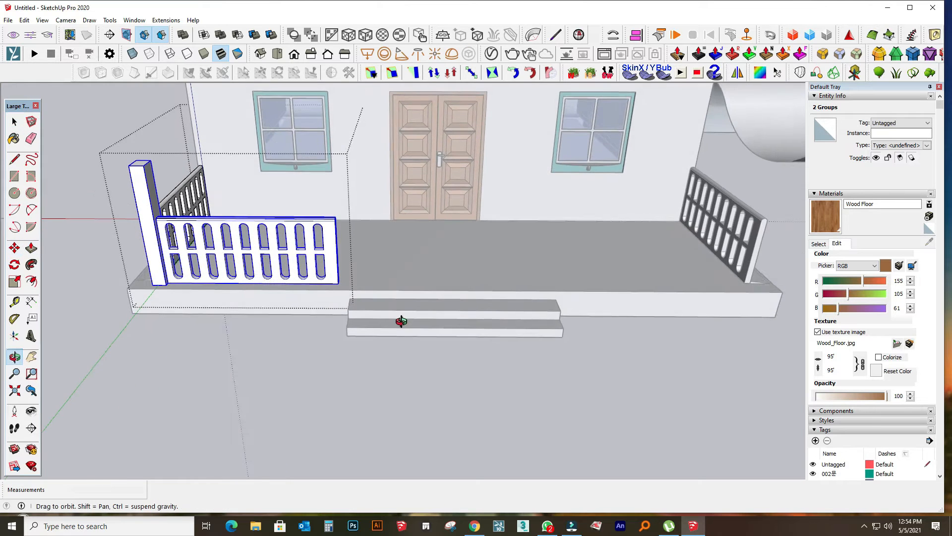
click(14, 121)
scroll(349, 258, up, 3)
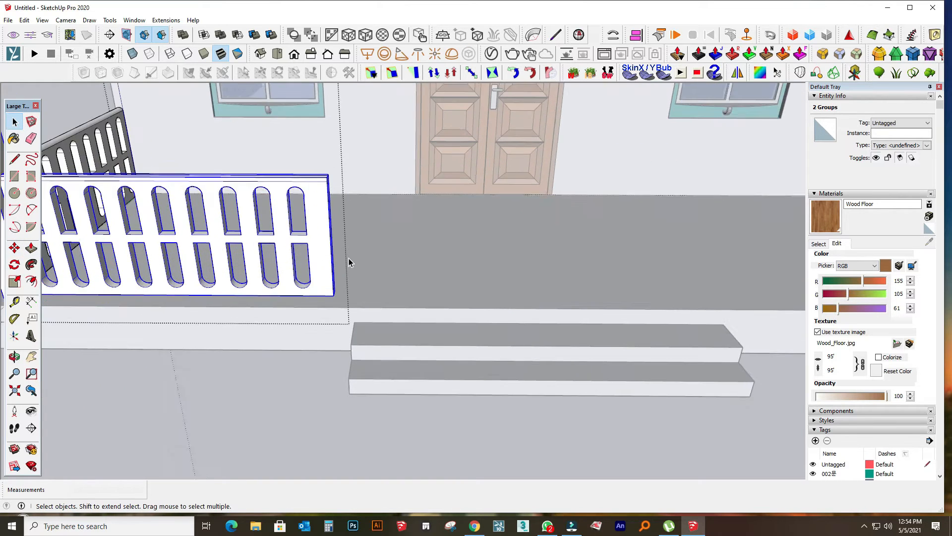
scroll(349, 258, down, 5)
scroll(371, 257, up, 4)
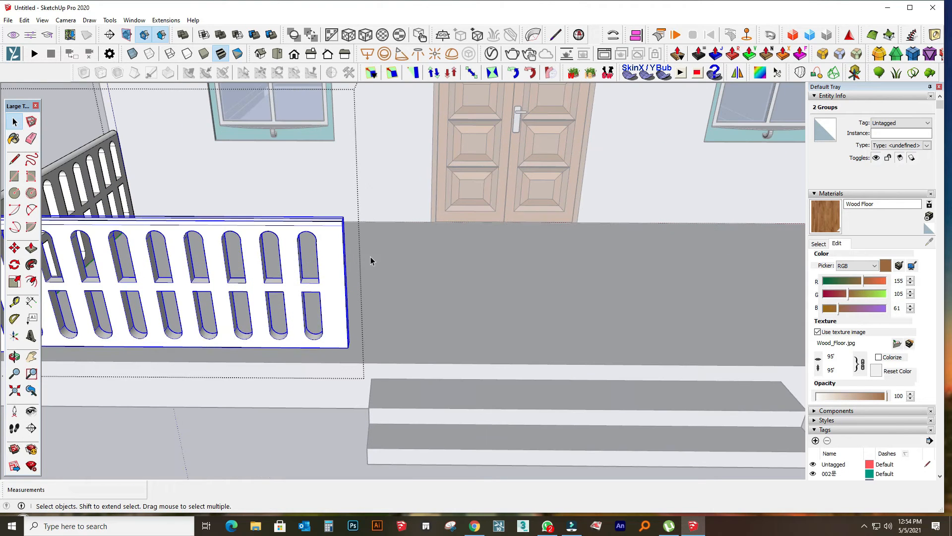
middle_drag(372, 293, 285, 271)
double_click(289, 283)
click(289, 283)
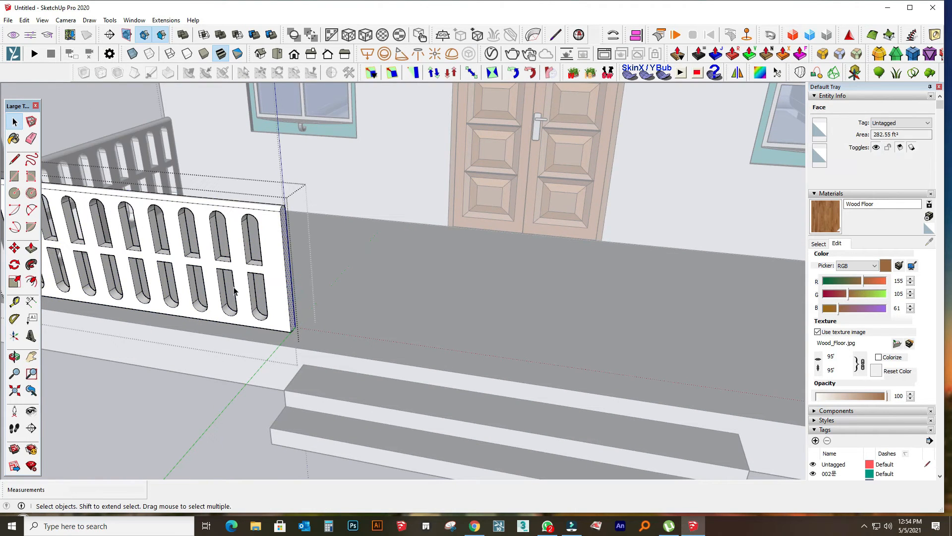
drag(294, 306, 296, 372)
middle_drag(287, 356, 366, 325)
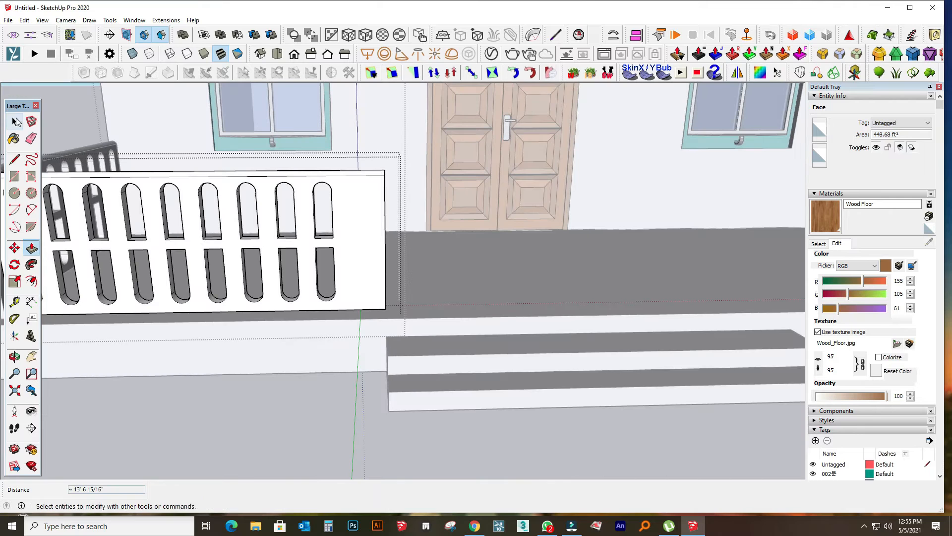
- Select the outlines of the last upper and lower slots and copy them about 19' 4" onto the railing's extension
shift+click(325, 250)
scroll(327, 307, up, 3)
shift+click(326, 293)
shift+click(361, 256)
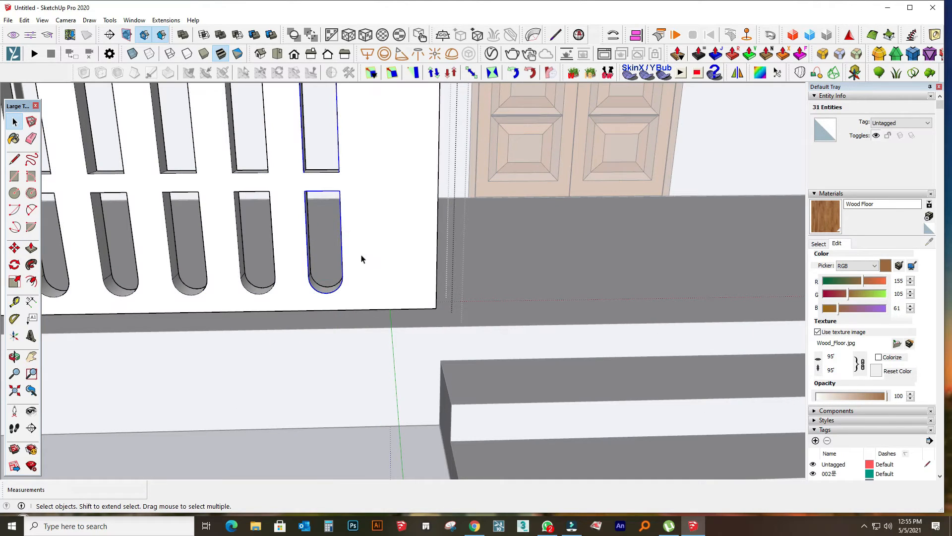
click(14, 248)
ctrl+click(304, 191)
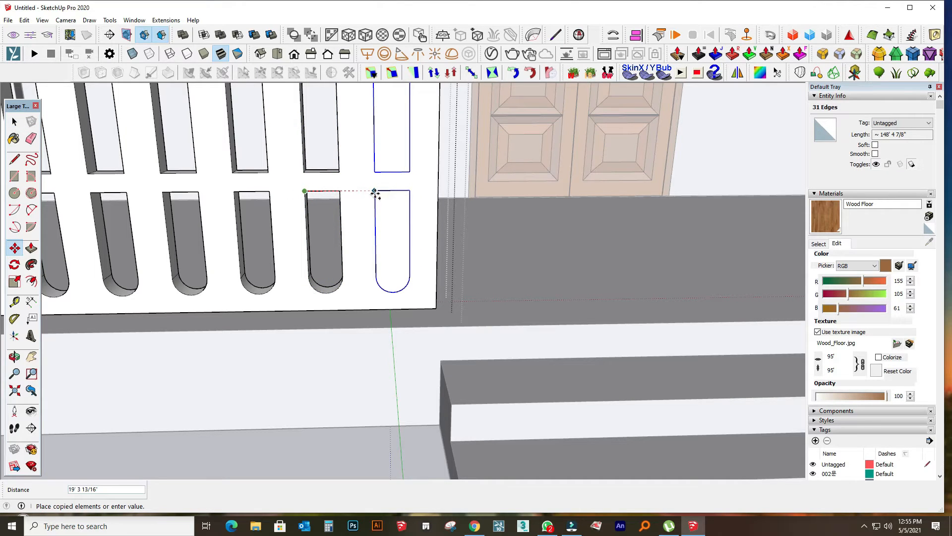
middle_drag(387, 256, 354, 273)
double_click(446, 268)
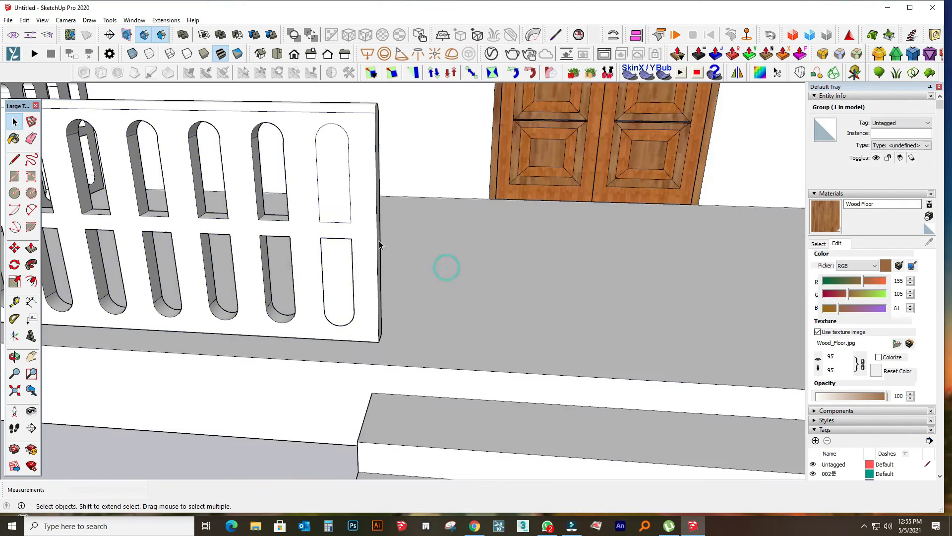
- Push/Pull the copied slot faces about 15' 10" to cut them through the front railing
double_click(337, 206)
key(p)
click(333, 171)
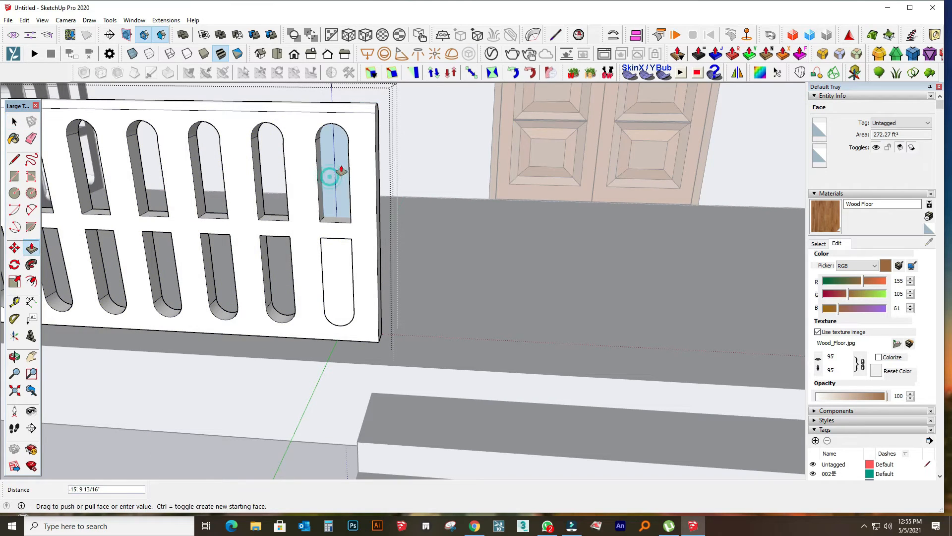
key(space)
click(333, 272)
double_click(334, 272)
click(336, 240)
scroll(327, 262, down, 5)
- Undo the last two changes and delete the slot face protruding behind the front railing
click(223, 379)
middle_drag(268, 293, 141, 317)
click(174, 202)
scroll(174, 203, up, 4)
scroll(175, 203, down, 5)
click(94, 228)
key(ctrl+z)
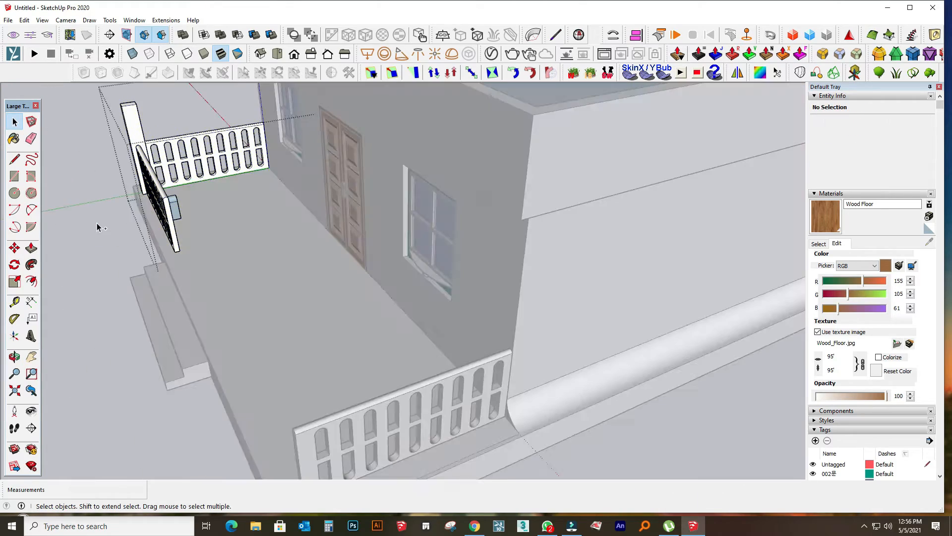
key(ctrl+z)
click(178, 213)
scroll(180, 215, up, 4)
key(Delete)
- Undo the slot cuts, the slot copies and the front railing's extension
middle_drag(183, 219, 287, 261)
key(ctrl+z)
key(ctrl+z)
key(ctrl+z)
key(ctrl+z)
key(ctrl+z)
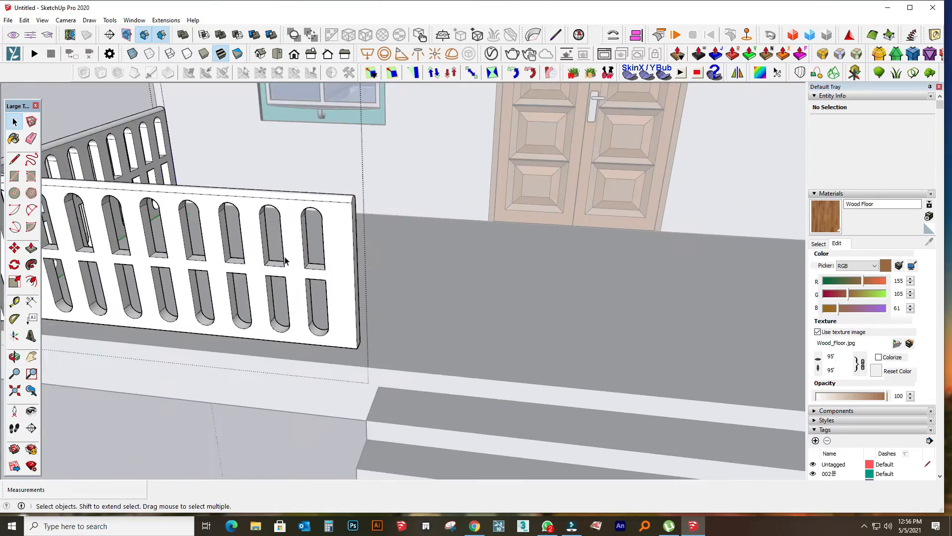
- Delete the single railing at the terrace end opposite the corner post
scroll(268, 347, down, 4)
middle_drag(253, 401, 645, 354)
click(651, 352)
scroll(595, 377, down, 3)
middle_drag(556, 395, 297, 297)
click(170, 268)
scroll(171, 267, down, 3)
click(655, 323)
key(Delete)
- Copy the group of end railing, post and front railing across to the opposite end of the terrace
click(238, 280)
click(14, 247)
key(ctrl)
click(361, 289)
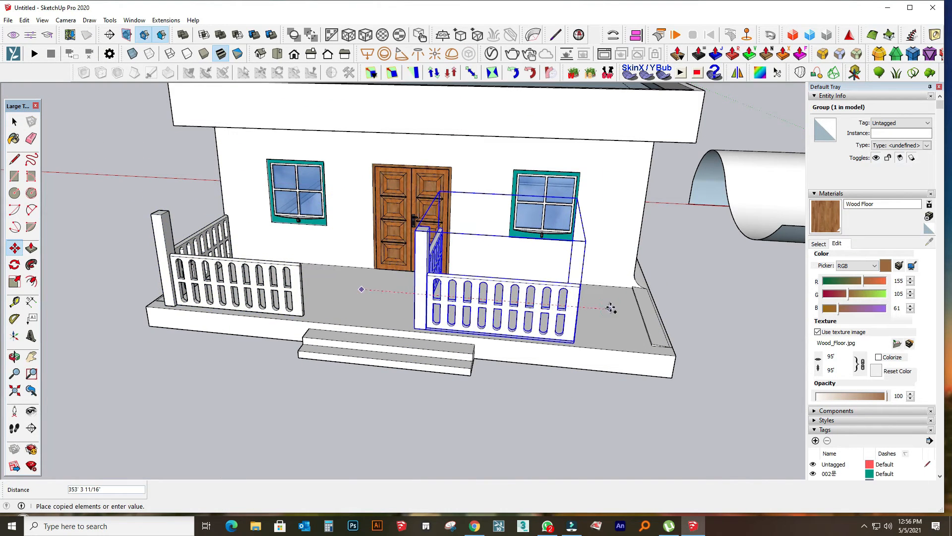
click(62, 291)
middle_drag(62, 291, 347, 277)
- Mirror the copied railing group along the red axis by scaling it to -1
key(s)
drag(595, 233, 639, 237)
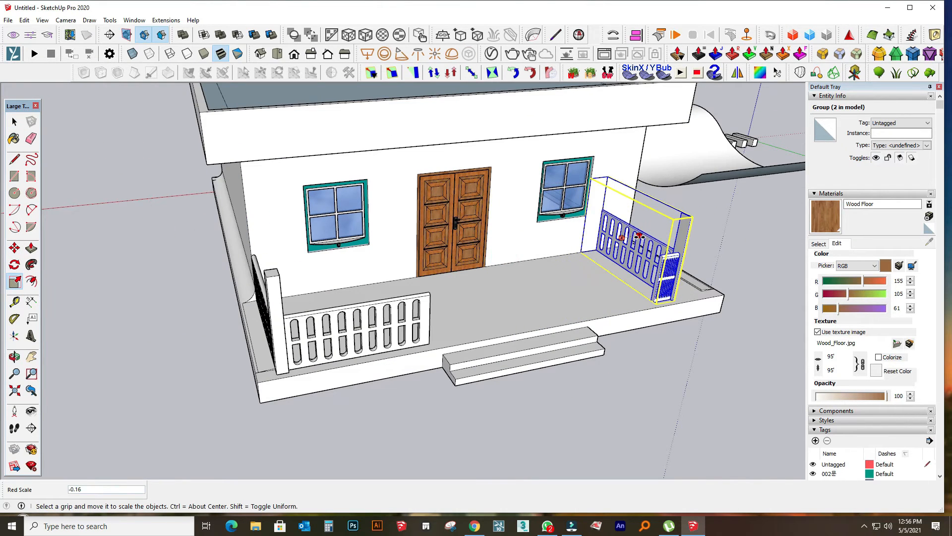
text(-1)
key(Return)
- Move the mirrored railing group back onto the terrace and align its end railing with the house wall's corner
middle_drag(599, 158, 532, 229)
click(15, 248)
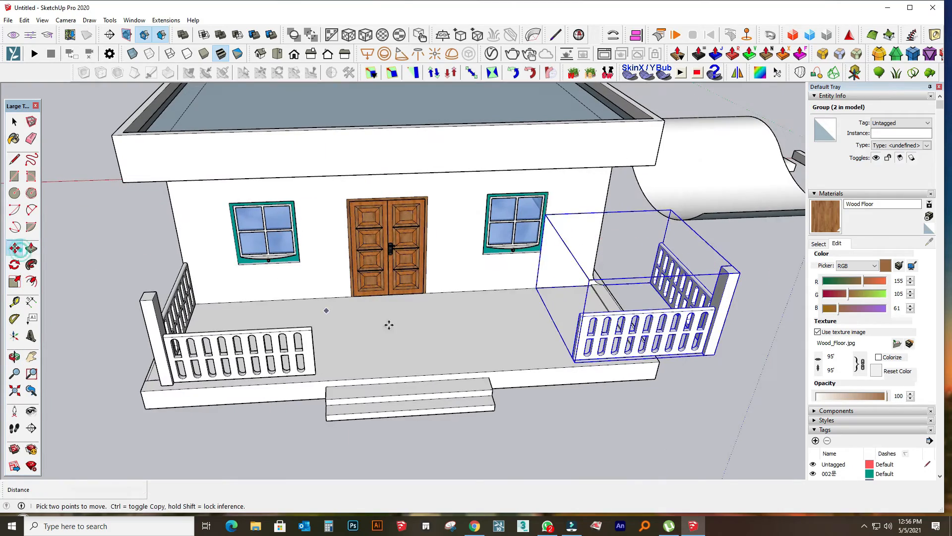
click(462, 335)
click(383, 337)
scroll(585, 293, up, 5)
middle_drag(585, 292, 296, 210)
click(288, 212)
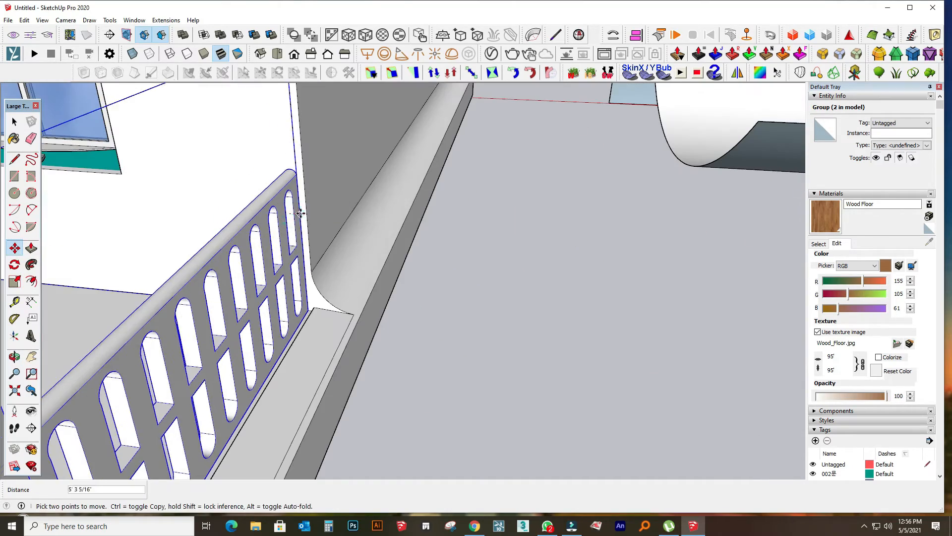
click(301, 213)
scroll(487, 197, down, 4)
scroll(486, 197, down, 4)
middle_drag(486, 197, 433, 272)
key(space)
click(225, 327)
- Open the front steps for editing and Push/Pull their side faces about 27' 2" toward the flanking front railings
scroll(234, 234, up, 3)
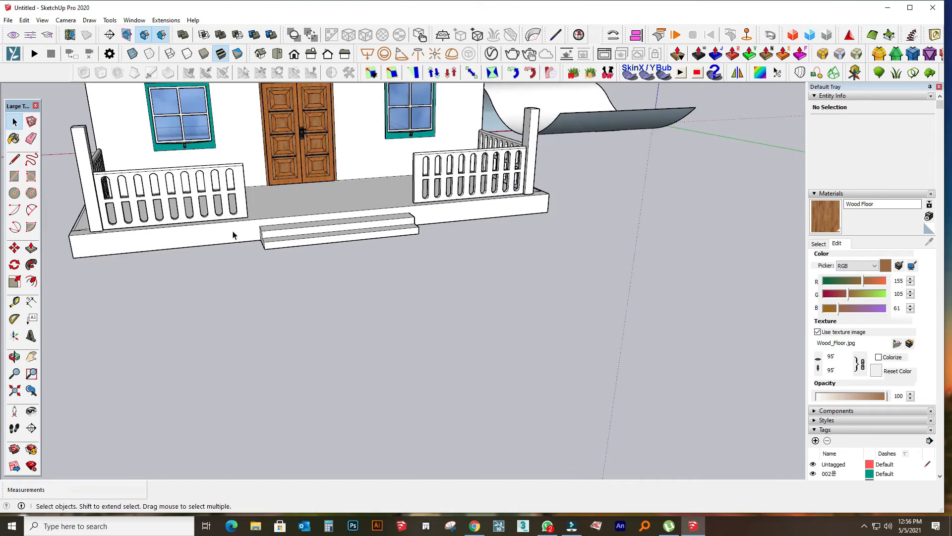
middle_drag(233, 234, 487, 177)
triple_click(480, 195)
click(481, 197)
scroll(485, 200, up, 3)
click(29, 249)
click(470, 194)
click(423, 140)
middle_drag(423, 140, 38, 278)
scroll(596, 268, down, 4)
scroll(169, 189, up, 5)
double_click(210, 198)
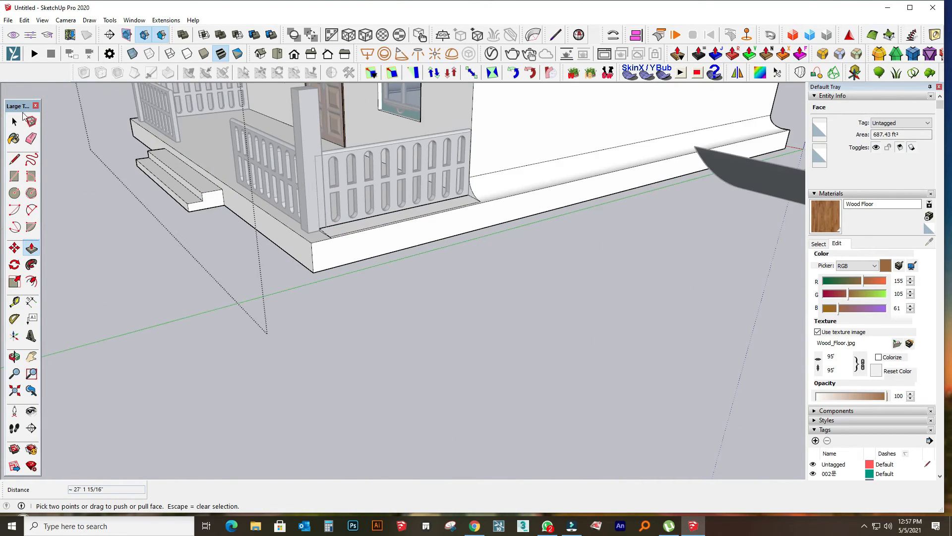
- Push/Pull the front steps' end face to line up with the inner end of the adjacent front railing
click(15, 122)
middle_drag(248, 199, 319, 202)
middle_drag(214, 230, 298, 237)
click(30, 248)
click(200, 233)
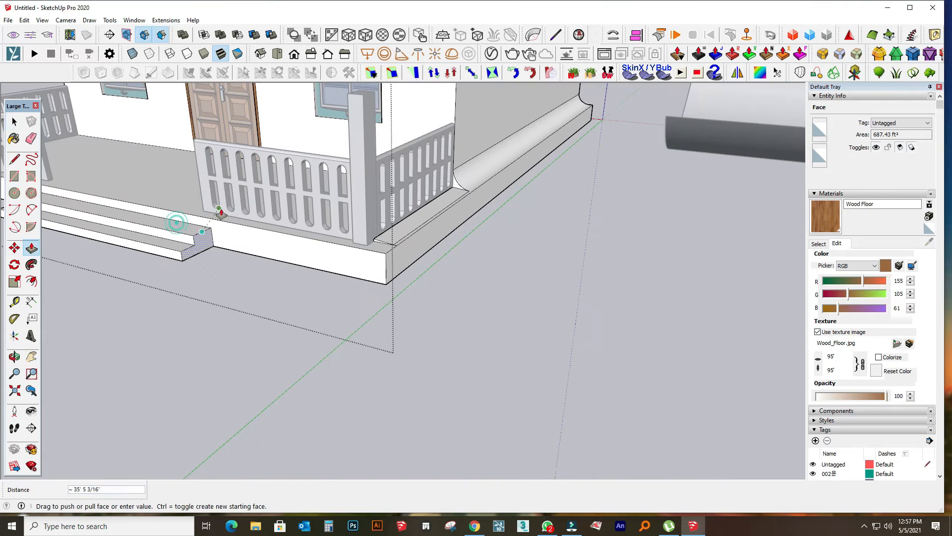
click(225, 196)
scroll(557, 243, down, 4)
middle_drag(297, 201, 391, 207)
scroll(392, 207, up, 5)
click(402, 273)
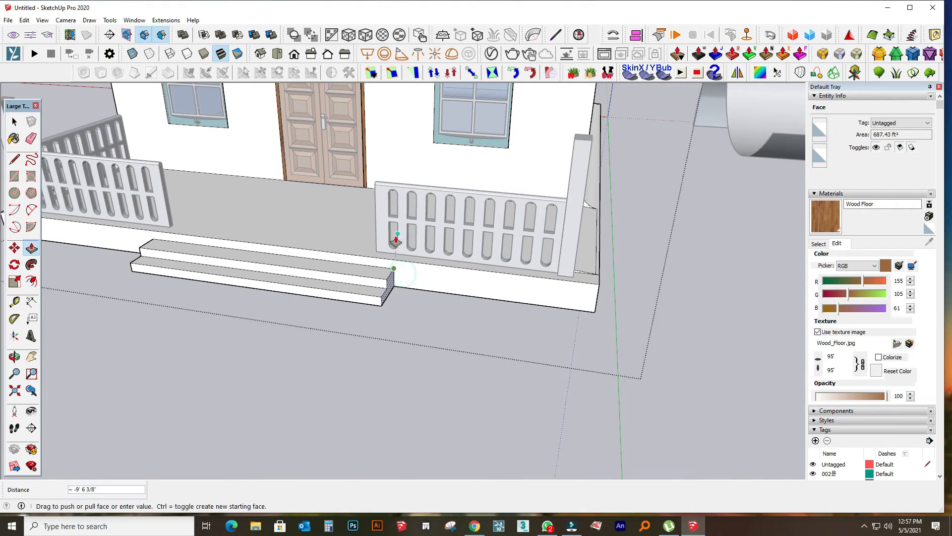
click(399, 235)
scroll(441, 269, down, 3)
click(81, 124)
click(15, 122)
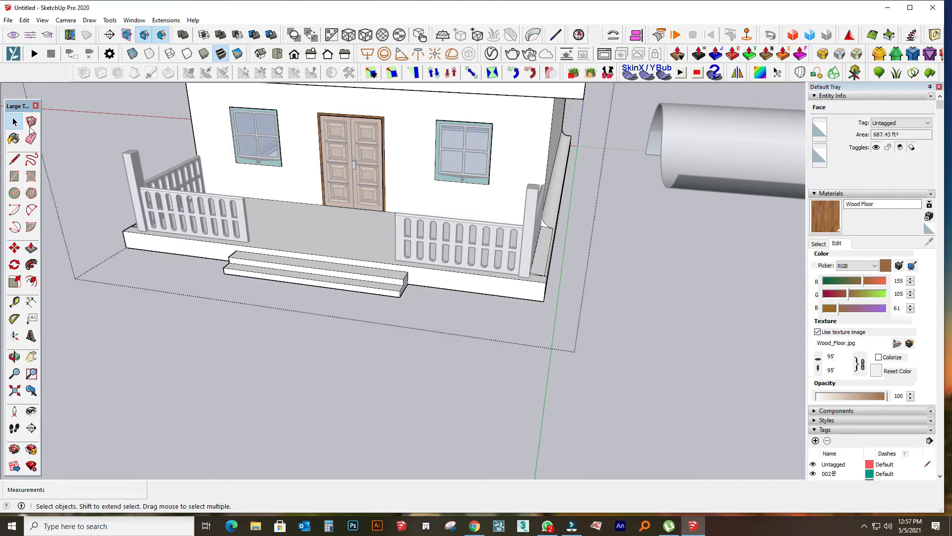
- Open the corner post at one end of the terrace for editing inside its railing group
middle_drag(303, 292, 387, 301)
scroll(400, 259, down, 4)
scroll(386, 239, up, 4)
middle_drag(357, 205, 454, 198)
double_click(400, 211)
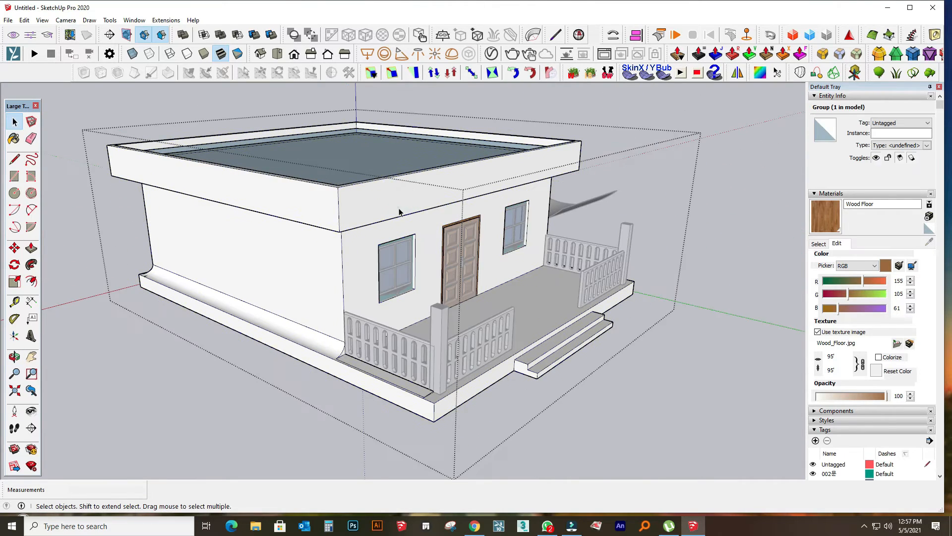
click(400, 210)
double_click(442, 309)
double_click(441, 309)
click(440, 306)
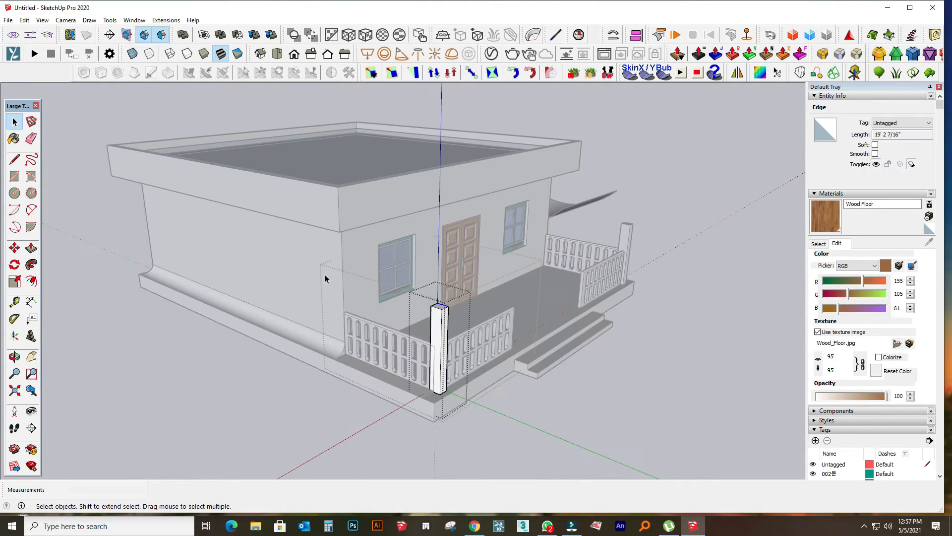
- Push/Pull the corner post's top face up to the level of the roof parapet's underside
middle_drag(442, 342, 403, 409)
scroll(402, 410, up, 2)
key(p)
drag(406, 384, 315, 256)
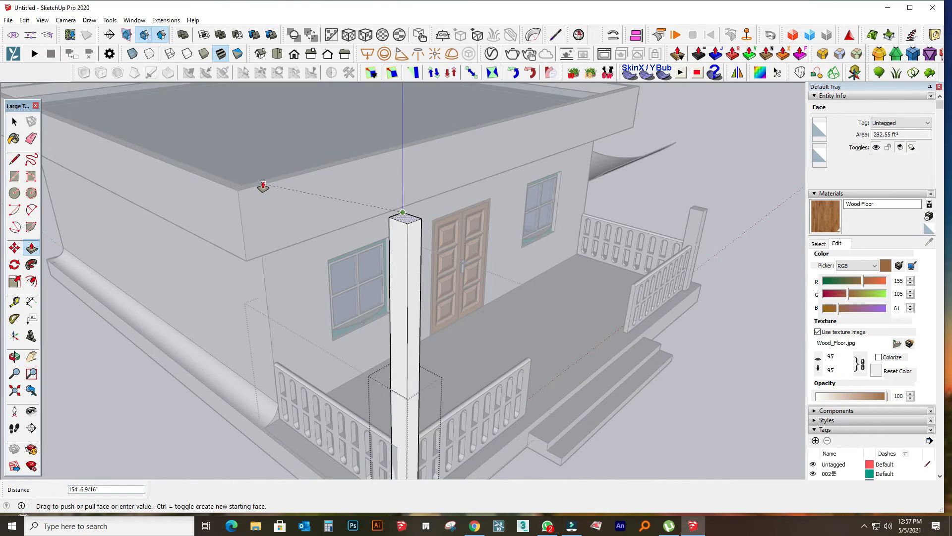
drag(263, 186, 365, 225)
middle_drag(366, 226, 251, 228)
key(space)
click(64, 145)
click(64, 144)
- Open the opposite corner post for editing and Push/Pull its top face up to the parapet's underside as well
scroll(358, 248, down, 3)
double_click(648, 318)
click(647, 317)
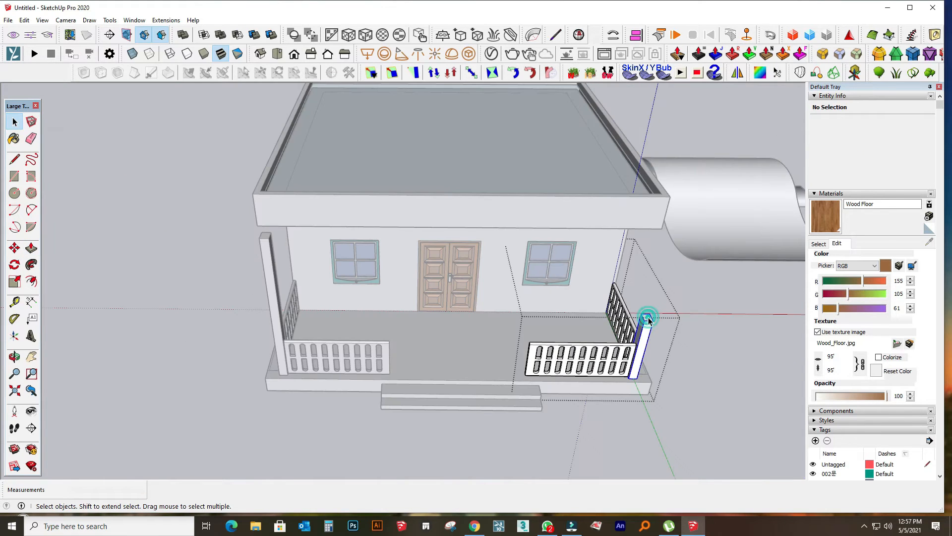
scroll(659, 317, up, 2)
key(p)
scroll(144, 238, down, 2)
drag(466, 285, 398, 167)
click(550, 295)
click(550, 294)
- Open the building for editing and Push/Pull the parapet's front face about 153' 9" out over the terrace, extending it slightly beyond the posts
middle_drag(551, 294, 714, 238)
click(259, 161)
double_click(278, 168)
click(286, 169)
drag(273, 162, 376, 175)
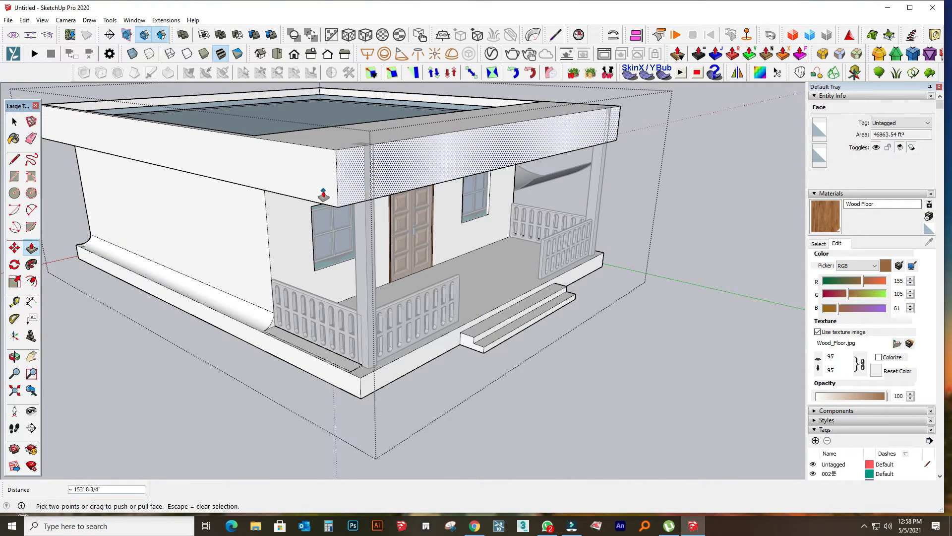
drag(323, 194, 369, 385)
middle_drag(367, 384, 626, 133)
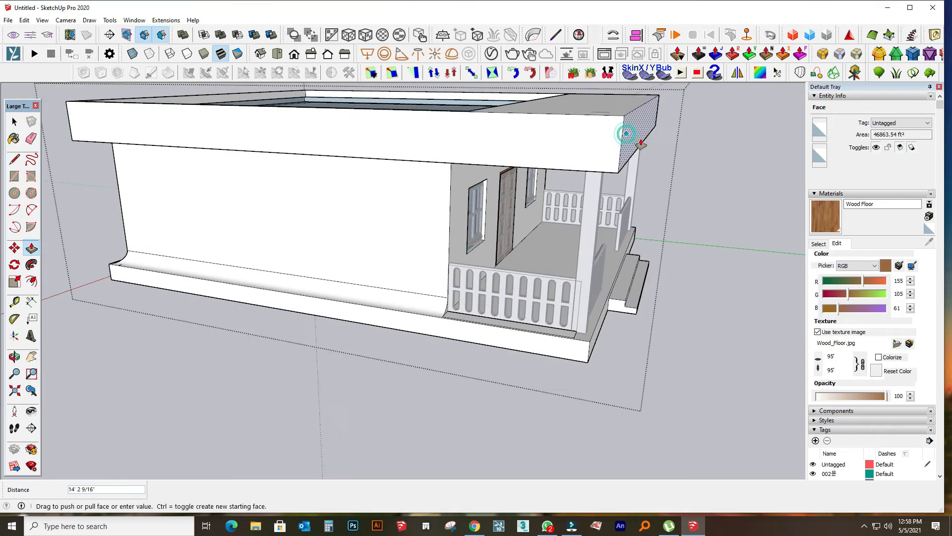
- Push/Pull the faces beneath the terrace roof, moving the vertical inner face about 179' 5" toward the front fascia
middle_drag(605, 184, 543, 189)
scroll(533, 192, up, 5)
click(15, 115)
click(556, 155)
scroll(504, 160, down, 3)
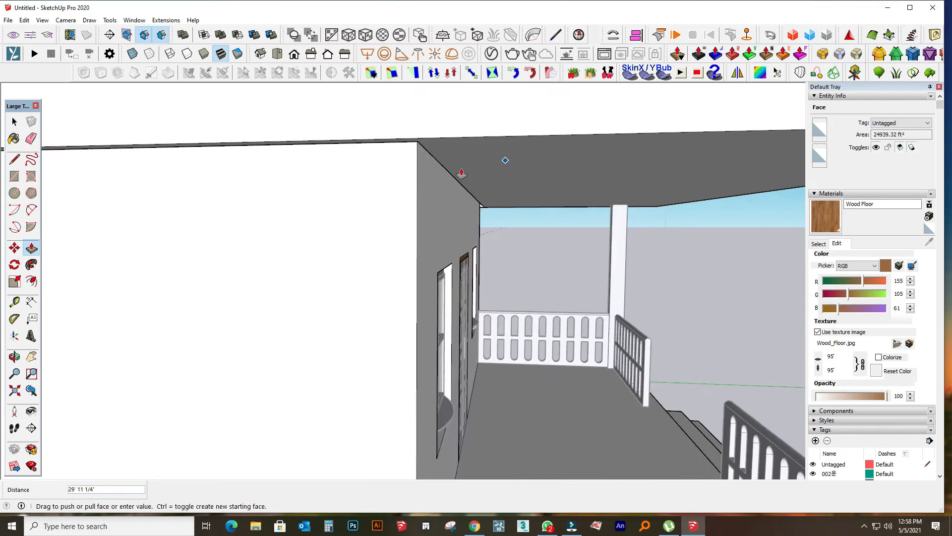
click(696, 175)
scroll(519, 195, down, 4)
middle_drag(564, 196, 614, 149)
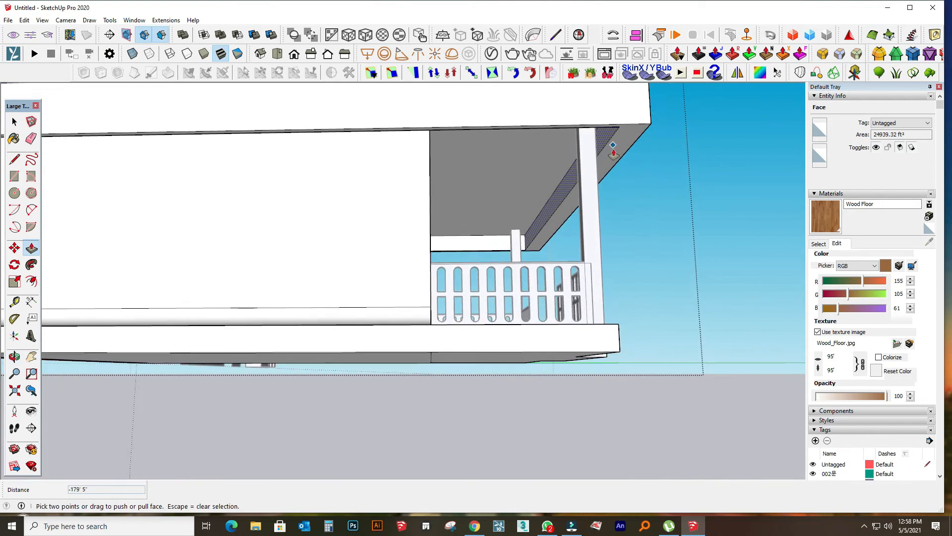
scroll(612, 148, up, 3)
click(625, 137)
scroll(605, 231, down, 5)
click(567, 236)
middle_drag(605, 230, 544, 232)
click(567, 236)
- Show the front of the house and open the Tile material collection
scroll(544, 232, down, 2)
scroll(421, 367, up, 3)
middle_drag(422, 367, 347, 311)
scroll(433, 316, down, 2)
scroll(268, 303, up, 3)
middle_drag(323, 272, 343, 299)
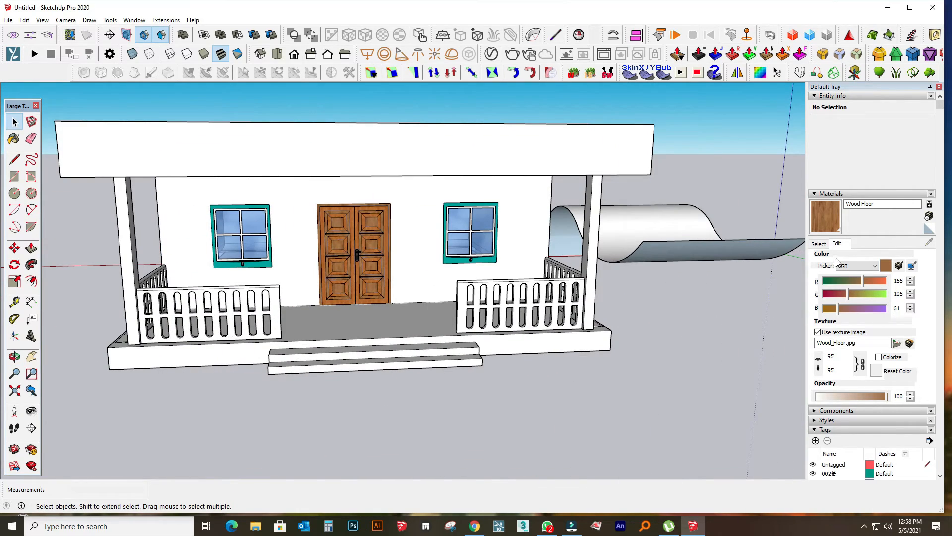
click(818, 244)
click(883, 257)
click(882, 348)
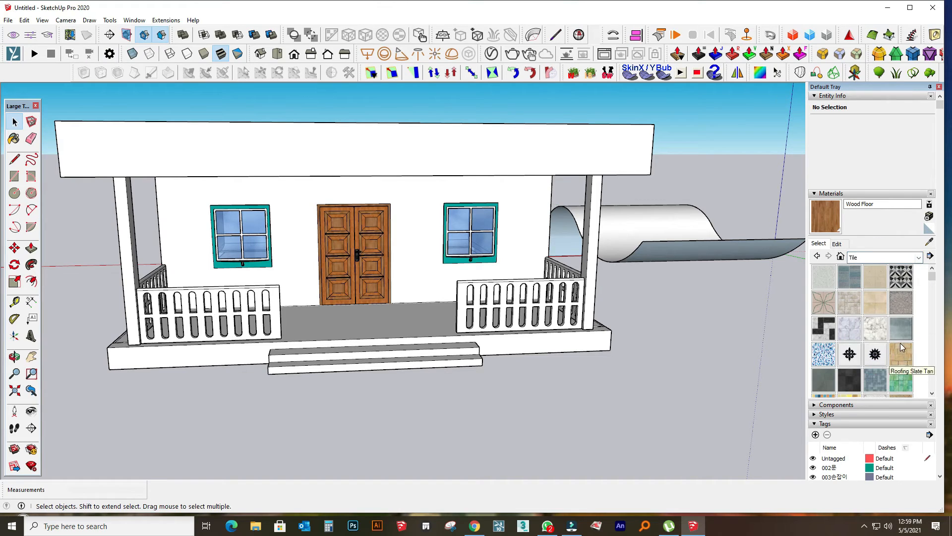
click(870, 393)
click(365, 323)
key(ctrl+z)
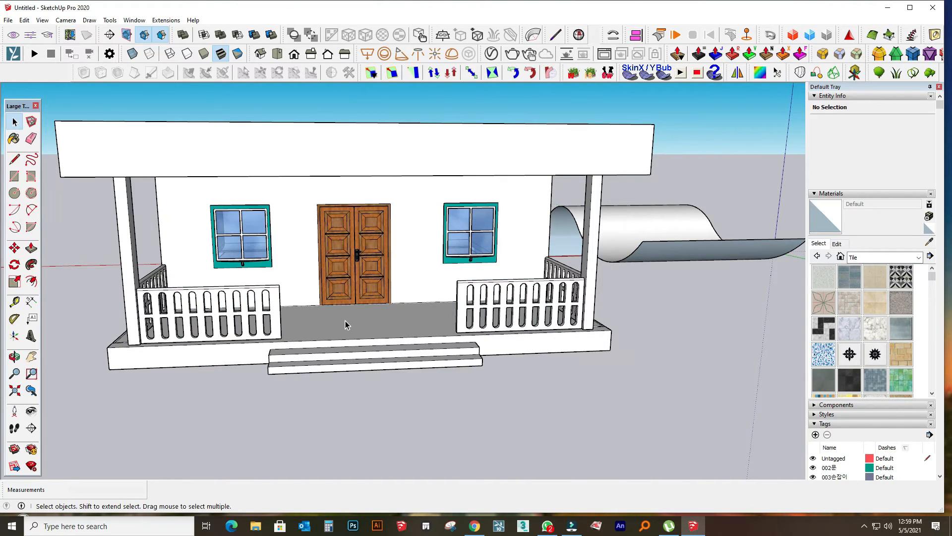
- Open the building for editing, paint the terrace floor with Marble Carrara Floor Tile and set the texture width to 82'
double_click(346, 325)
scroll(407, 347, up, 3)
click(847, 335)
click(461, 363)
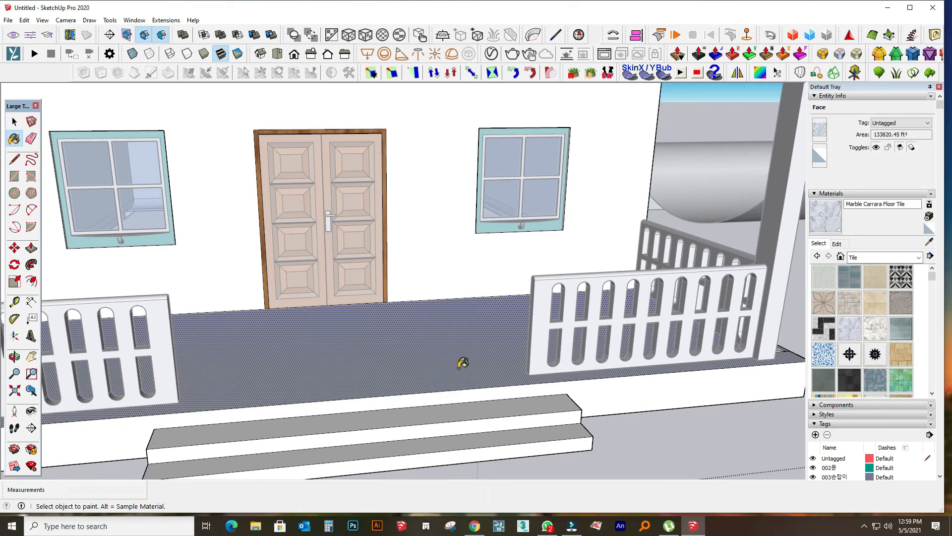
click(836, 243)
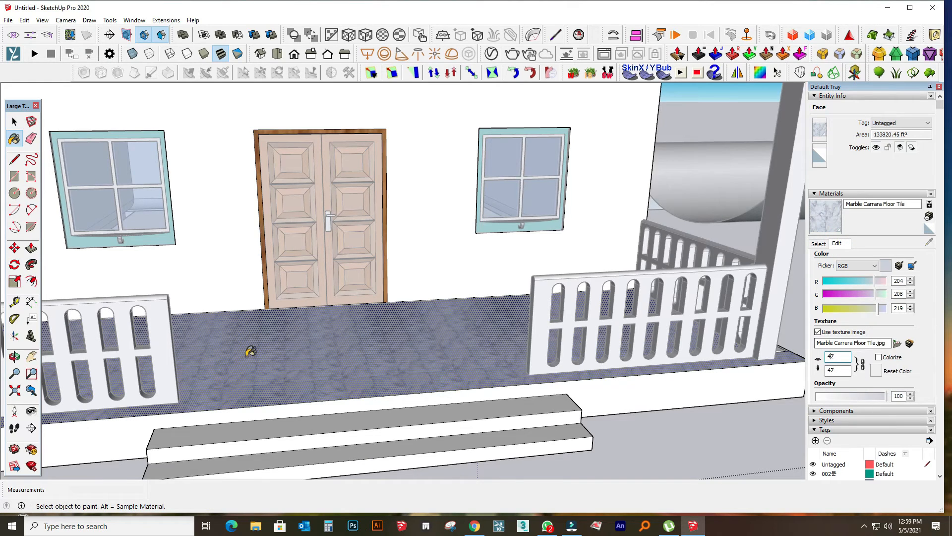
middle_drag(250, 351, 891, 298)
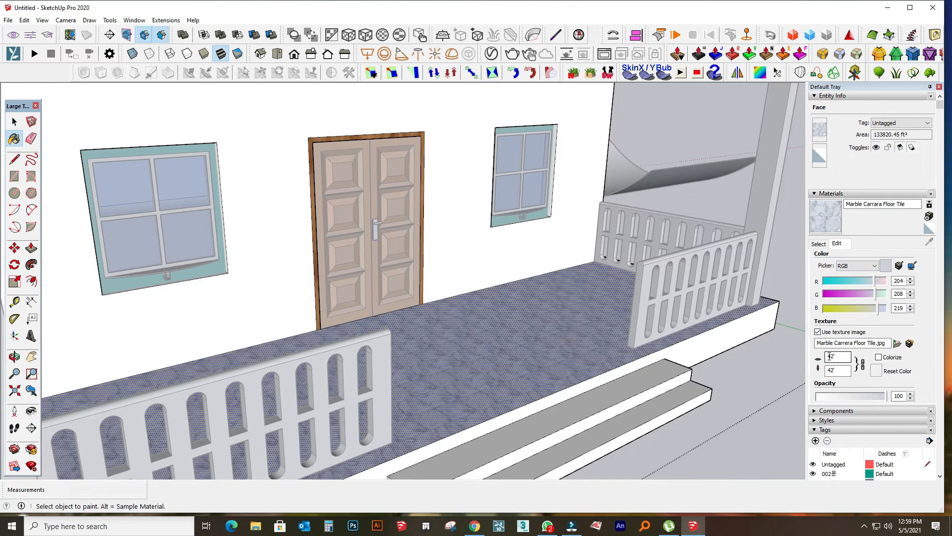
text(8)
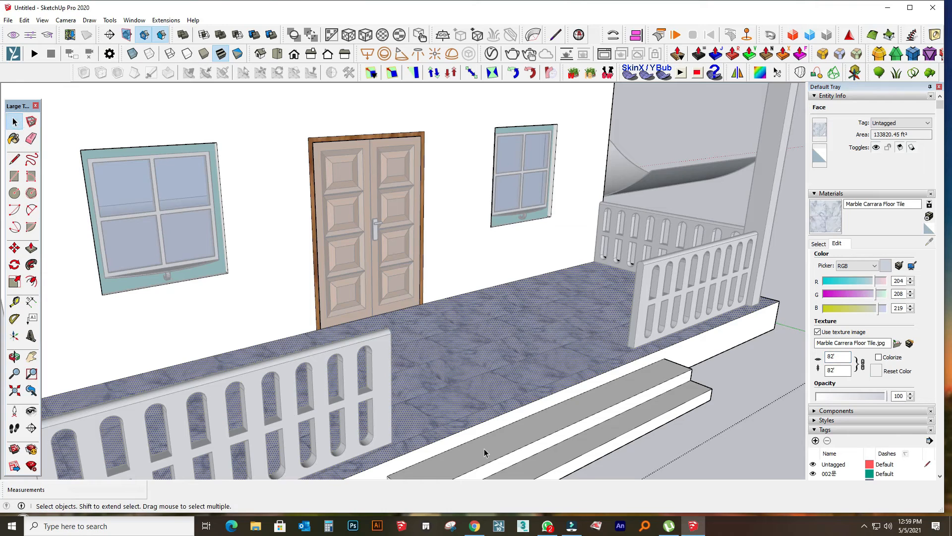
- Paint the treads and risers of the front steps with Marble Carrara Floor Tile
scroll(485, 453, down, 3)
double_click(479, 378)
click(437, 411)
scroll(428, 419, up, 4)
click(408, 429)
click(366, 397)
click(395, 394)
click(306, 376)
- Paint the terrace base's sides and the moulded plinth with Marble Carrara Floor Tile, undoing the last misplaced fill
middle_drag(494, 347, 278, 342)
scroll(579, 350, down, 5)
middle_drag(579, 350, 484, 357)
click(472, 361)
click(468, 341)
click(547, 303)
click(529, 311)
key(ctrl+z)
scroll(533, 304, up, 5)
scroll(438, 329, down, 4)
mouse_move(323, 375)
middle_down()
mouse_move(461, 364)
mouse_move(541, 344)
mouse_move(277, 334)
mouse_move(70, 435)
middle_up()
scroll(427, 347, down, 3)
middle_drag(422, 382, 313, 341)
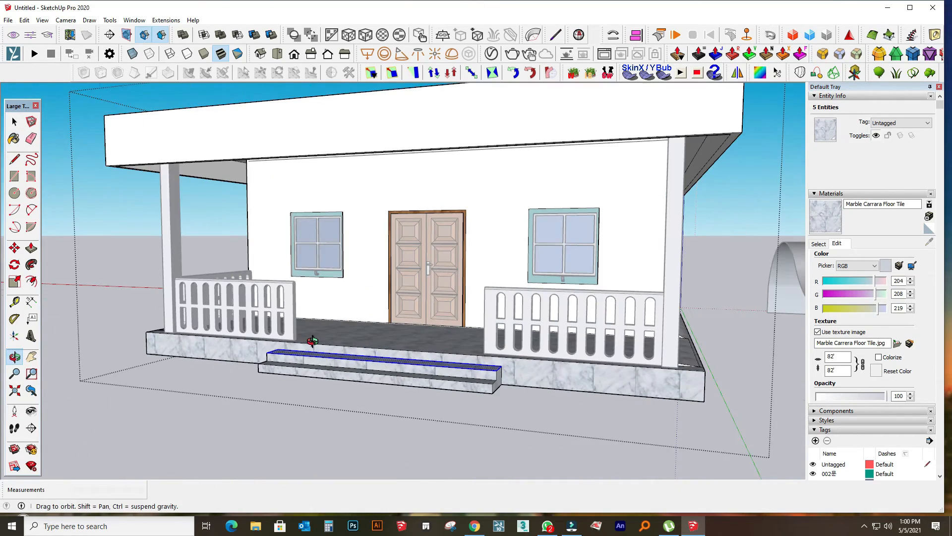
- Open the Brick, Cladding and Siding material collection
click(819, 243)
click(882, 257)
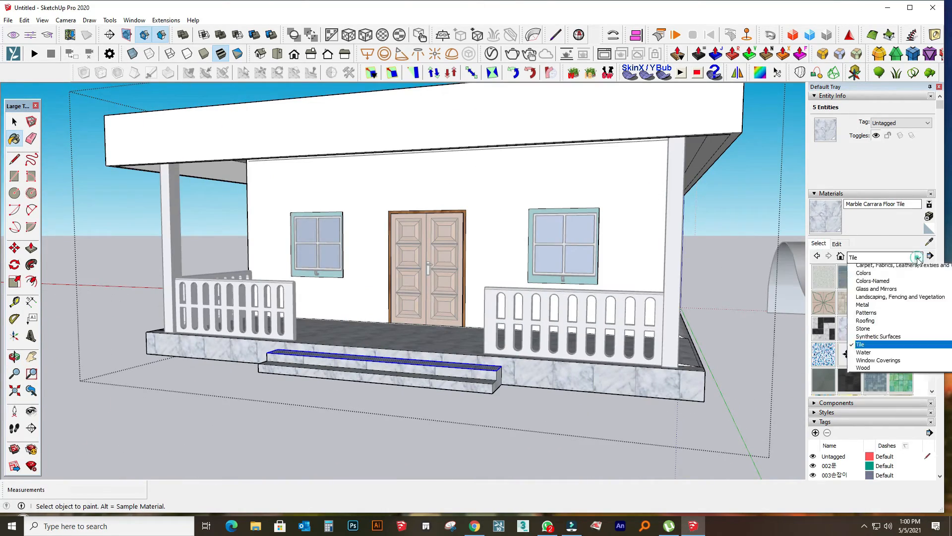
click(849, 277)
- Try Brick Tumbled and Brick Antique 01 on the terrace base's front face
click(901, 302)
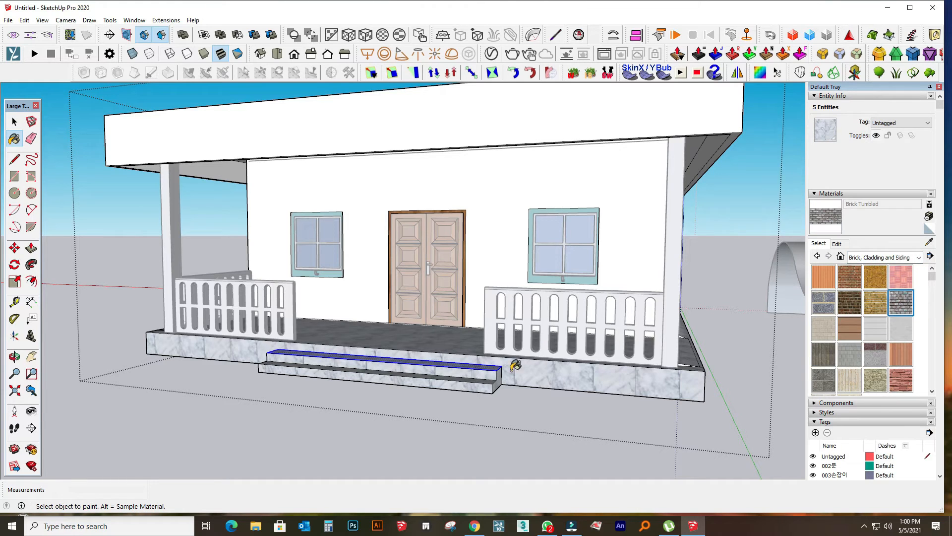
click(621, 377)
scroll(584, 378, up, 5)
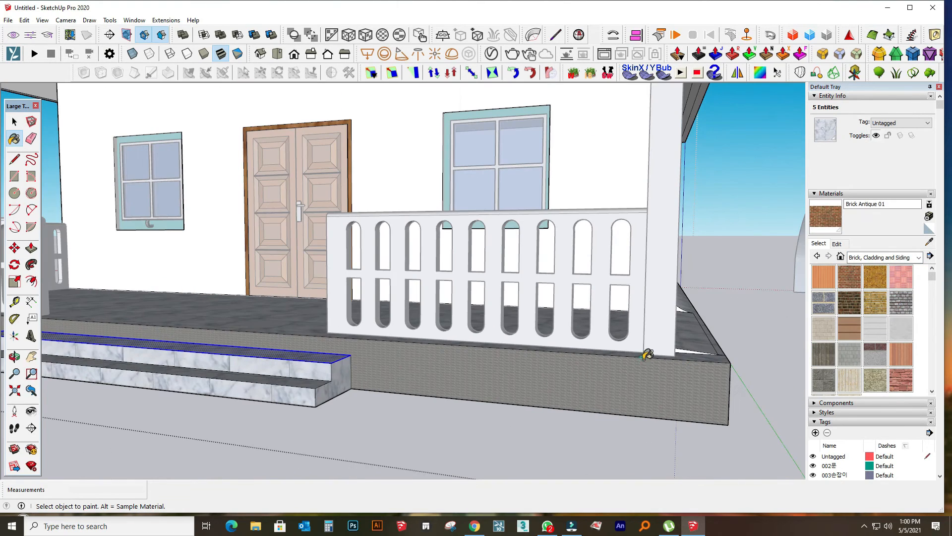
click(647, 354)
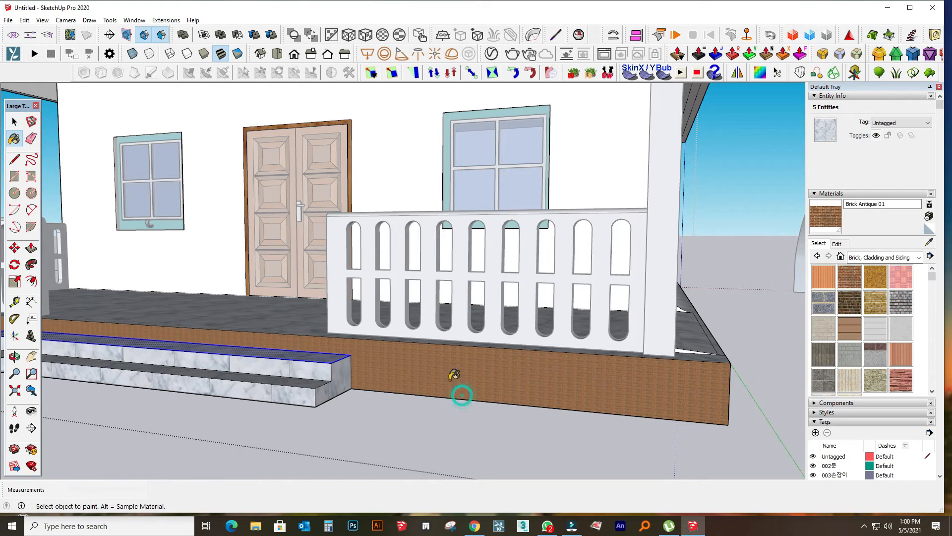
- Paint the terrace base's front face with Brick Rough Dark and set the texture width to 44' 2"
click(849, 302)
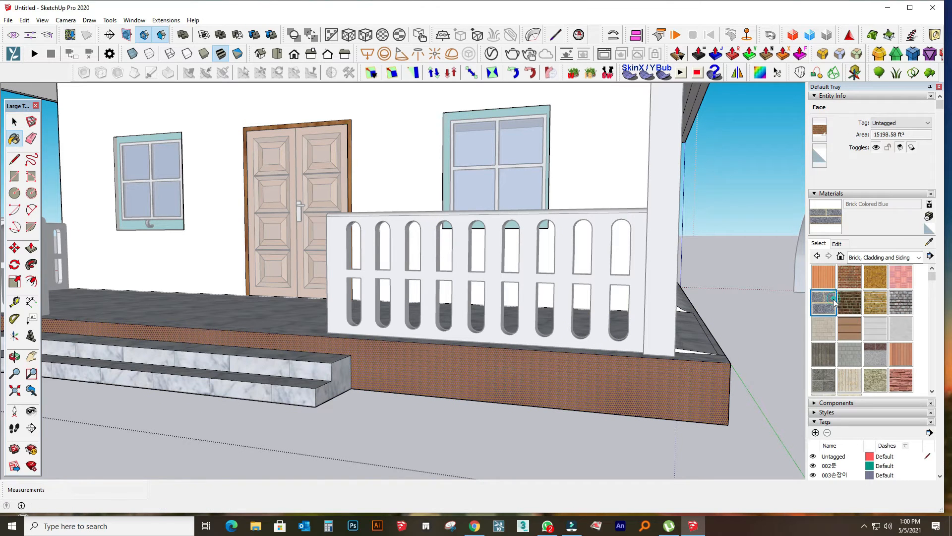
click(631, 386)
click(836, 244)
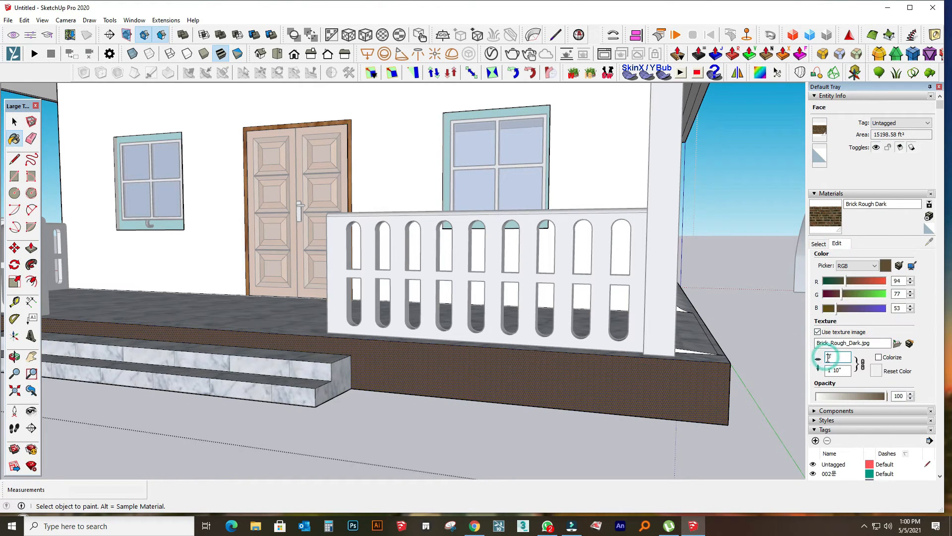
scroll(649, 433, up, 4)
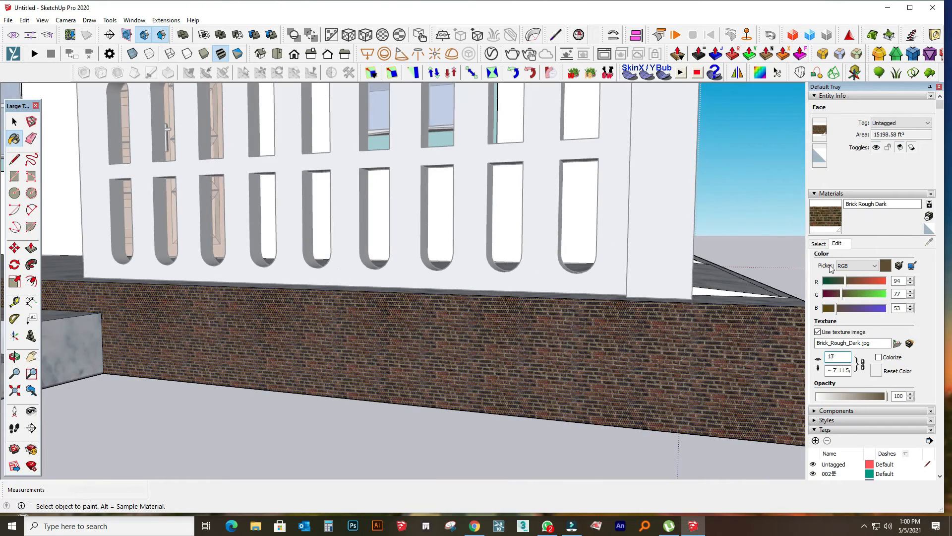
text(50)
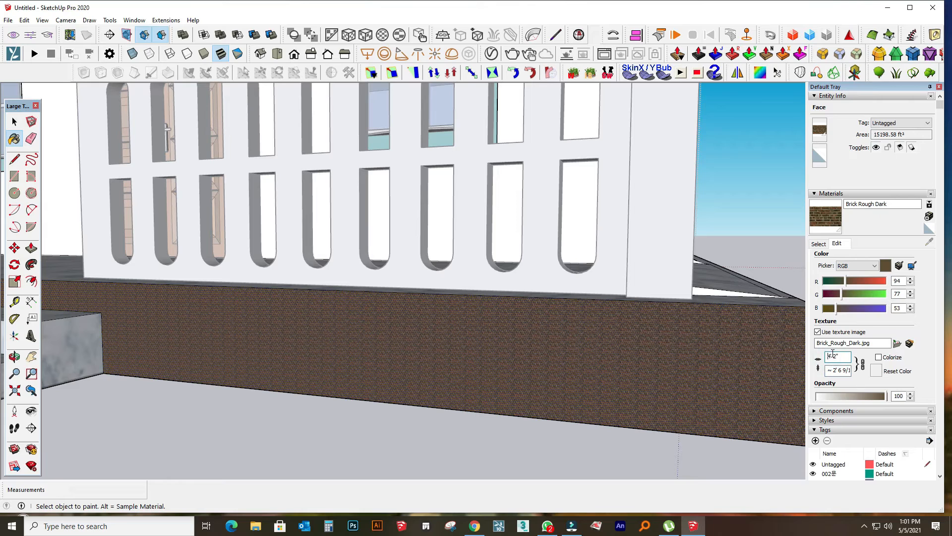
text(4)
key(Tab)
scroll(361, 330, down, 5)
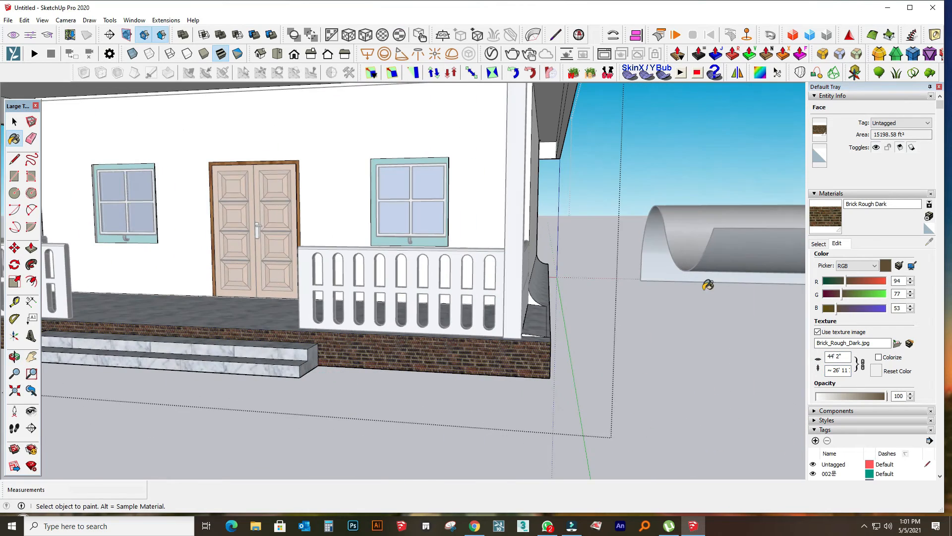
- Paint the terrace base's front face with Cladding Siding White
click(819, 243)
click(876, 271)
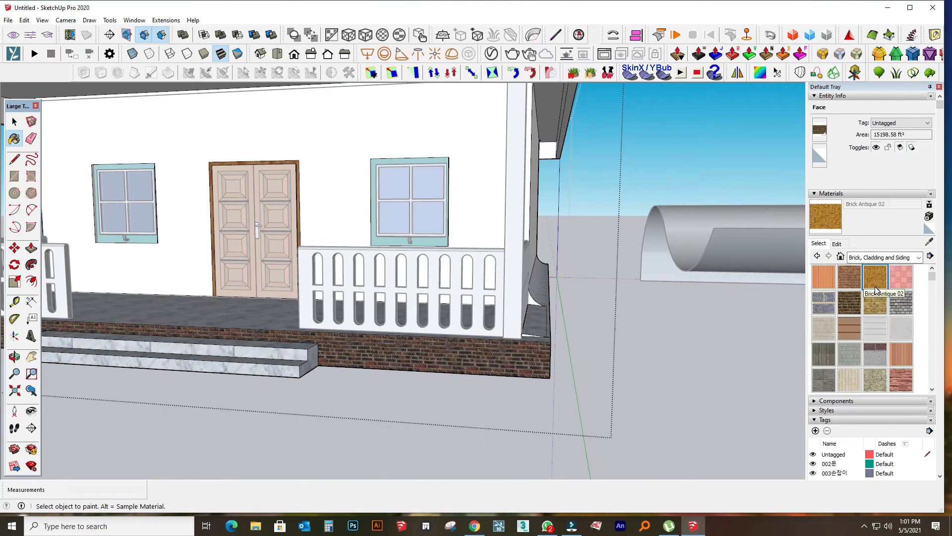
click(875, 328)
click(489, 363)
scroll(516, 362, up, 4)
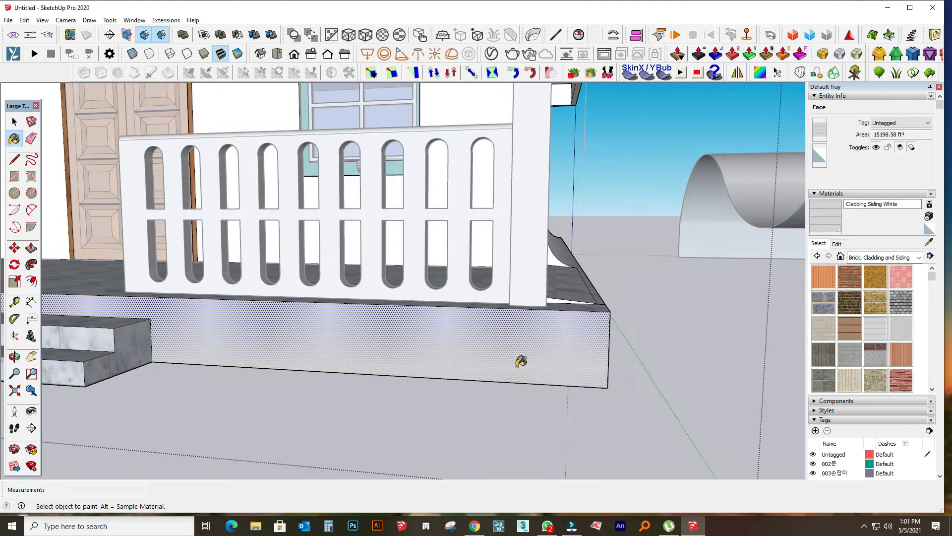
- Try Cladding Siding White texture widths of 63' 2" and 23' 2", and settle on 13' 2"
click(838, 243)
text(6)
key(Return)
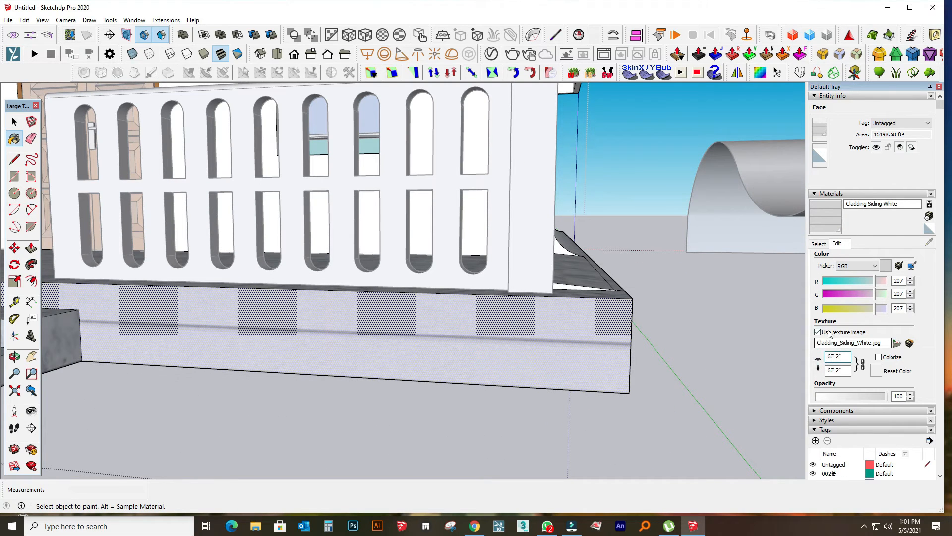
text(2)
key(Return)
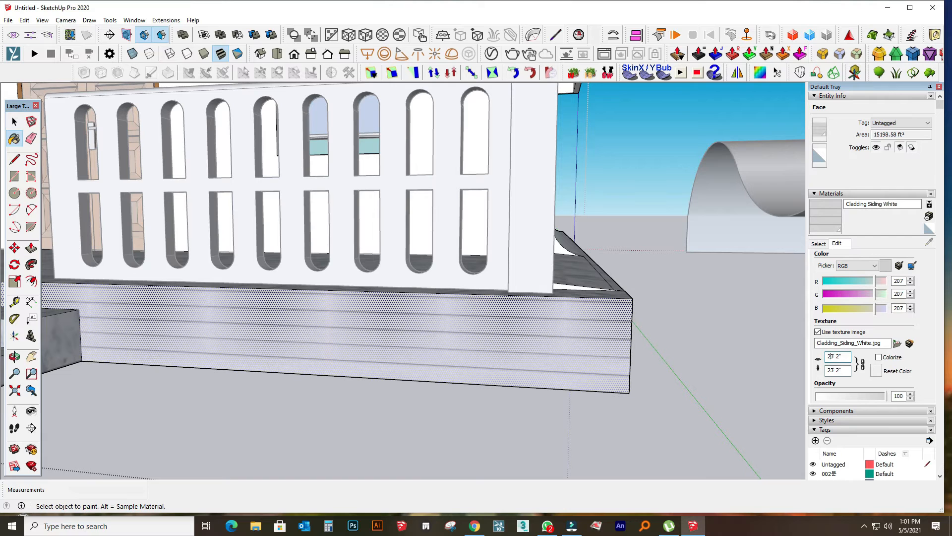
text(1)
key(Return)
middle_drag(694, 362, 521, 387)
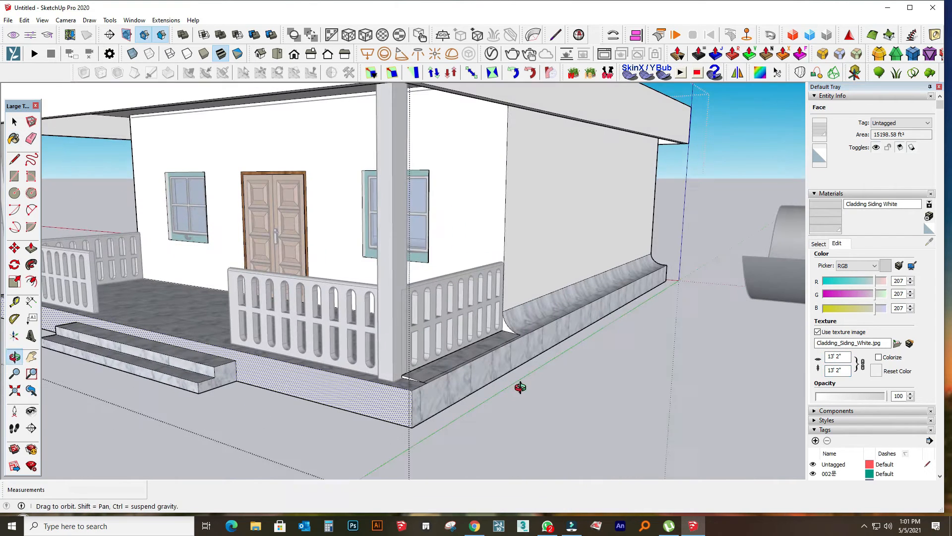
- Paint the terrace base's front face with Stone Masonry Multi
click(819, 244)
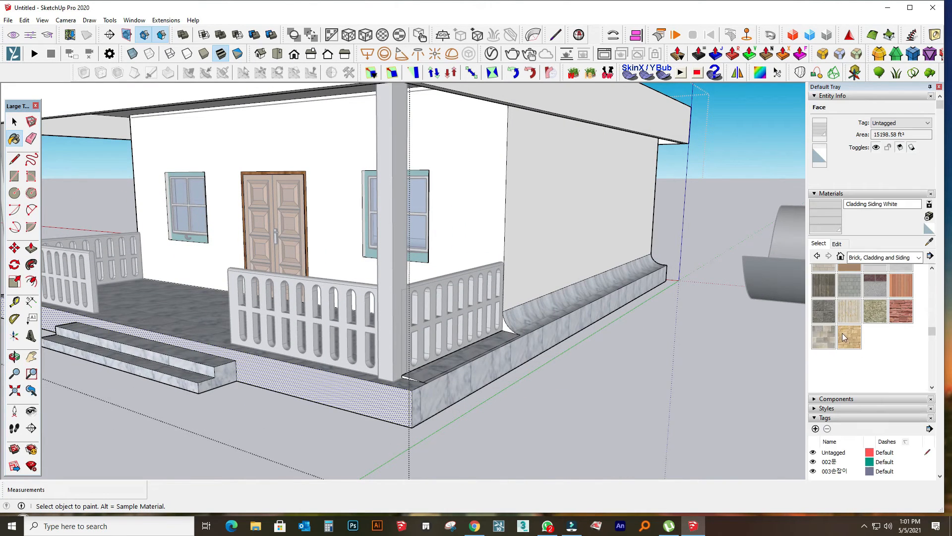
click(824, 337)
scroll(410, 409, up, 5)
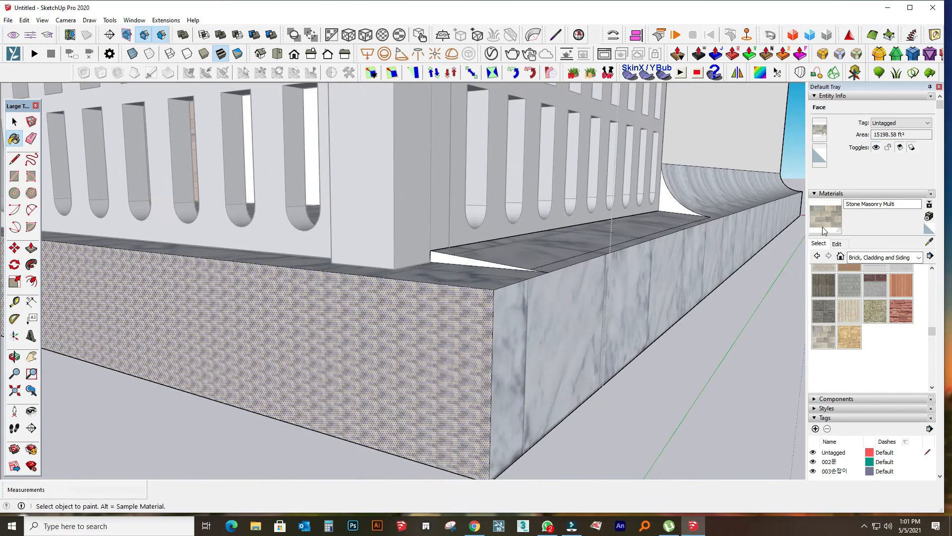
- Try Stone Masonry Multi texture widths of 13' 11" and 33' 11", and settle on 53' 11"
click(837, 244)
text(1)
key(Tab)
scroll(493, 285, down, 2)
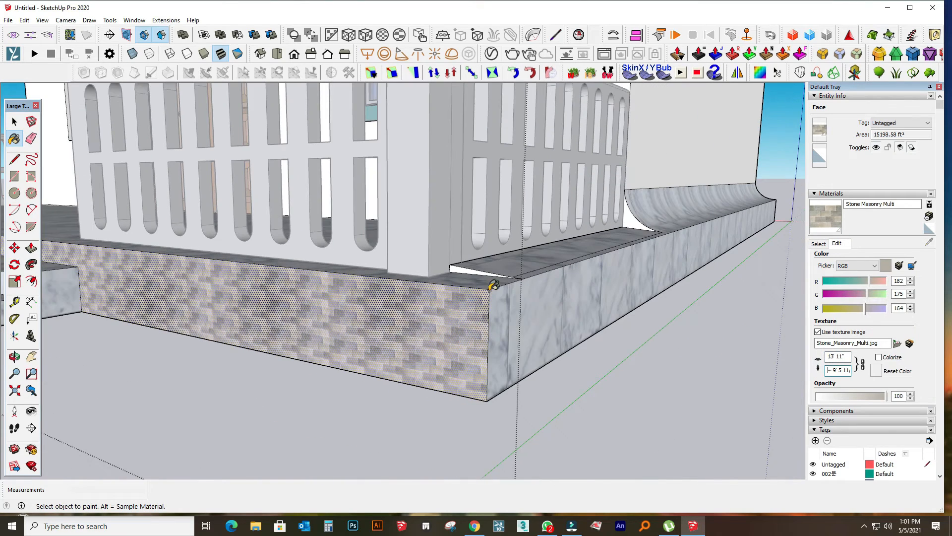
key(BackSpace)
text(3)
key(Tab)
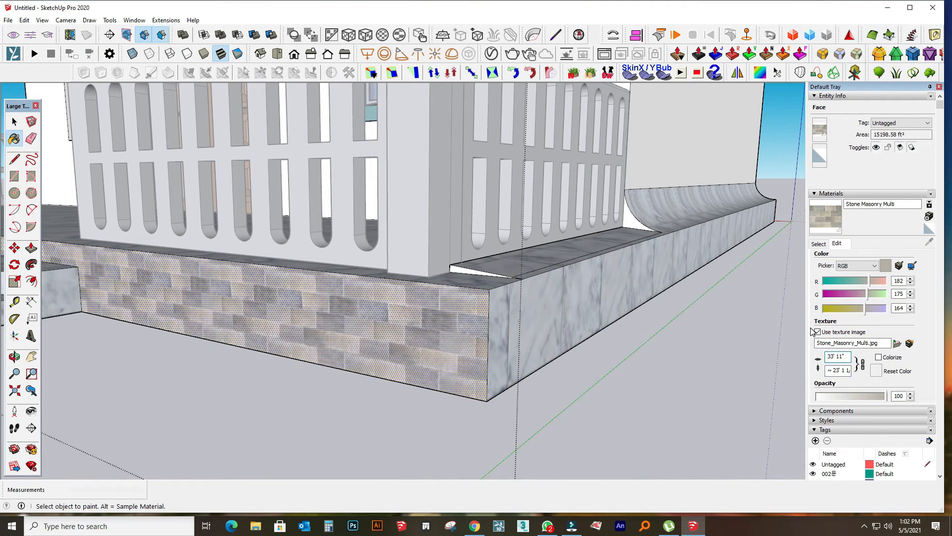
key(BackSpace)
text(5)
key(Tab)
scroll(451, 332, down, 2)
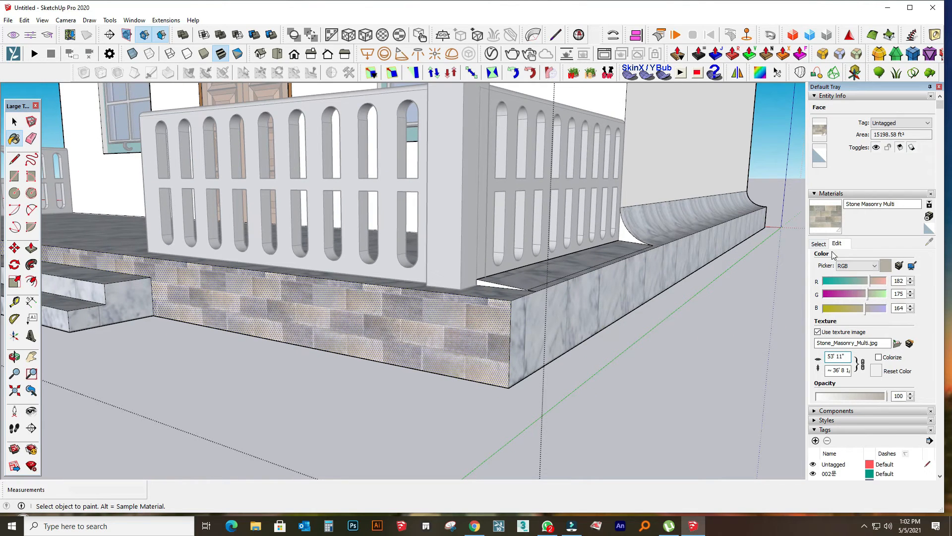
- Paint the side faces of the house's base with Stone Masonry Multi and leave the house group
click(819, 243)
click(562, 321)
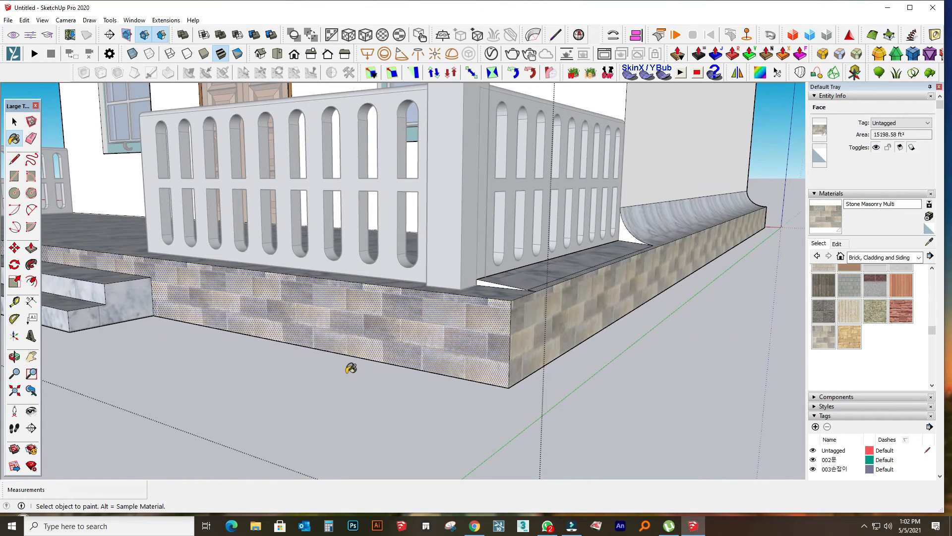
scroll(351, 368, down, 5)
middle_drag(351, 368, 638, 308)
middle_drag(317, 268, 476, 298)
click(465, 324)
click(504, 298)
mouse_move(342, 253)
middle_down()
mouse_move(505, 295)
mouse_move(317, 272)
middle_up()
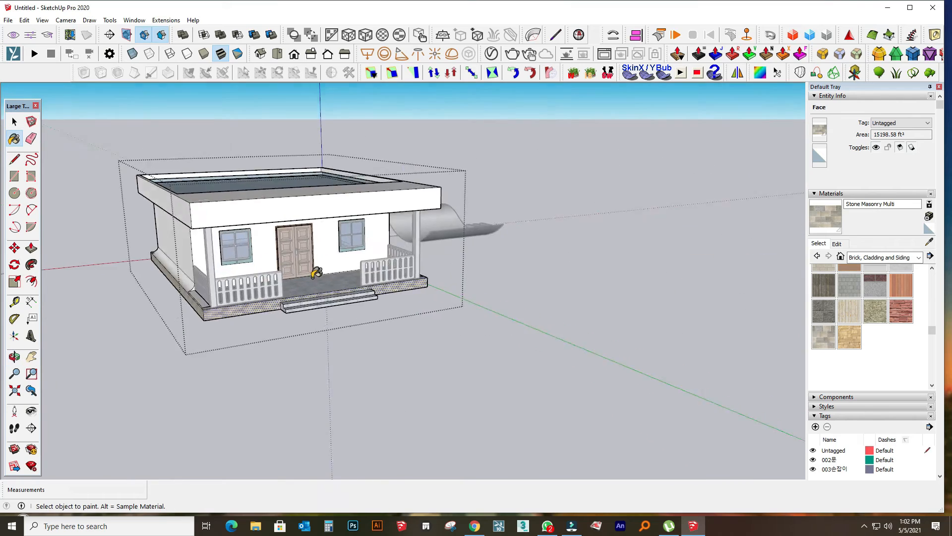
scroll(358, 292, up, 3)
scroll(184, 322, up, 2)
middle_drag(542, 308, 447, 278)
click(14, 121)
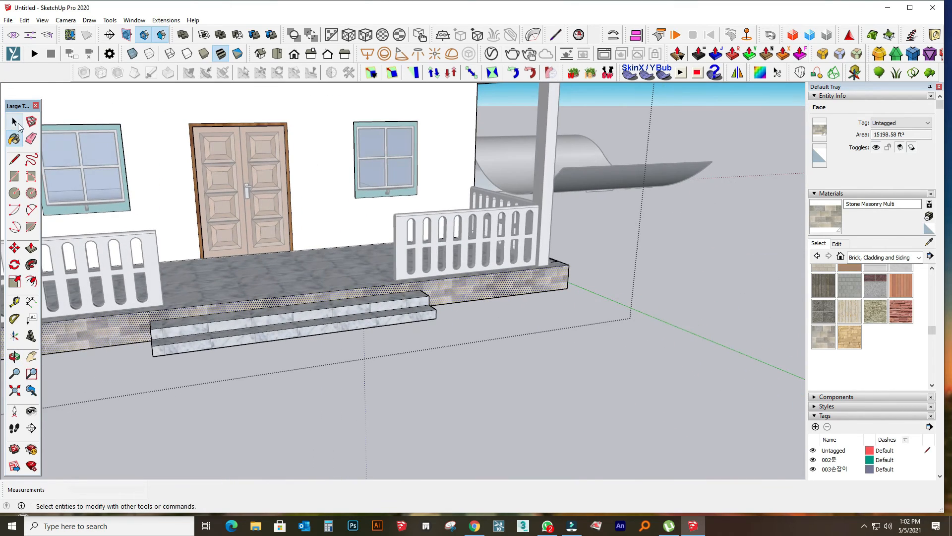
click(691, 247)
- Open the front railing group left of the steps and select all of its geometry
scroll(250, 296, down, 2)
shift+middle_drag(104, 276, 261, 252)
scroll(261, 252, up, 3)
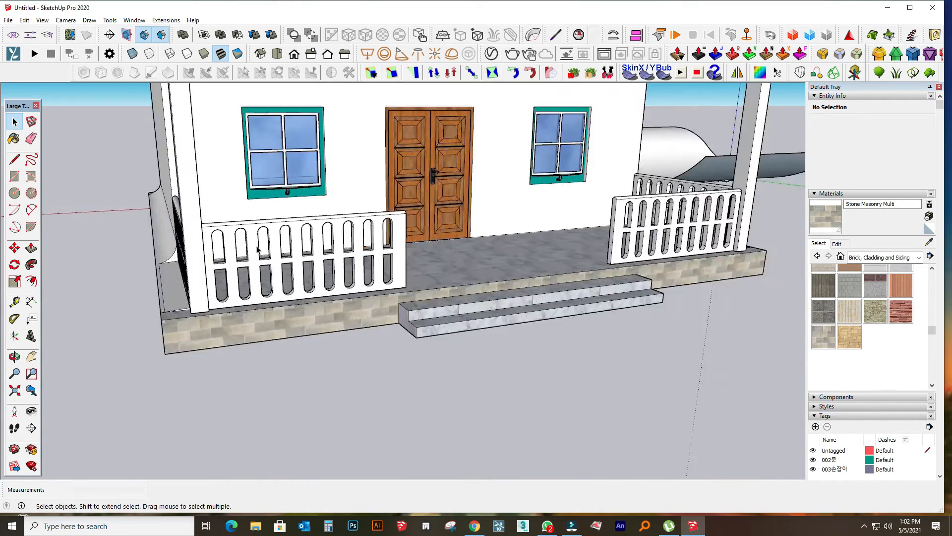
double_click(280, 221)
click(280, 221)
- Browse the Colors and Tile material collections and try Encaustic Tile Circular 01 on the selected railing
click(918, 259)
click(868, 290)
click(901, 302)
scroll(894, 335, down, 8)
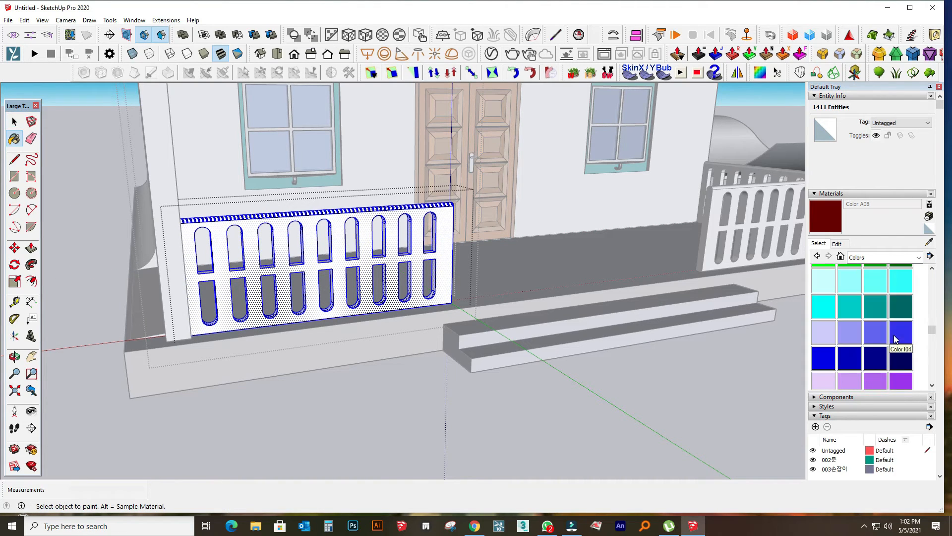
scroll(898, 303, up, 3)
click(836, 244)
click(819, 244)
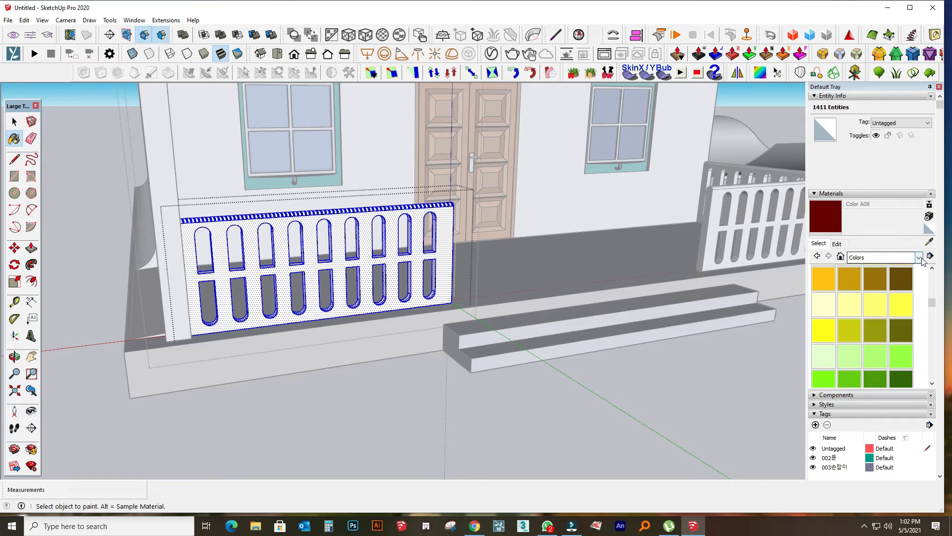
click(918, 256)
click(875, 354)
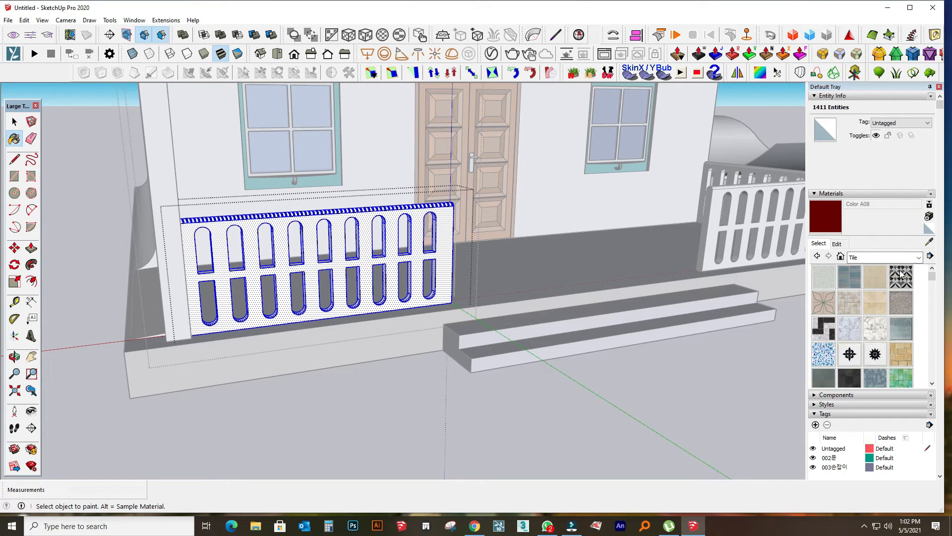
click(367, 248)
- Paint the selected front railing with Square Glass Tile 03 and set the texture width to 16' 6"
scroll(876, 385, down, 2)
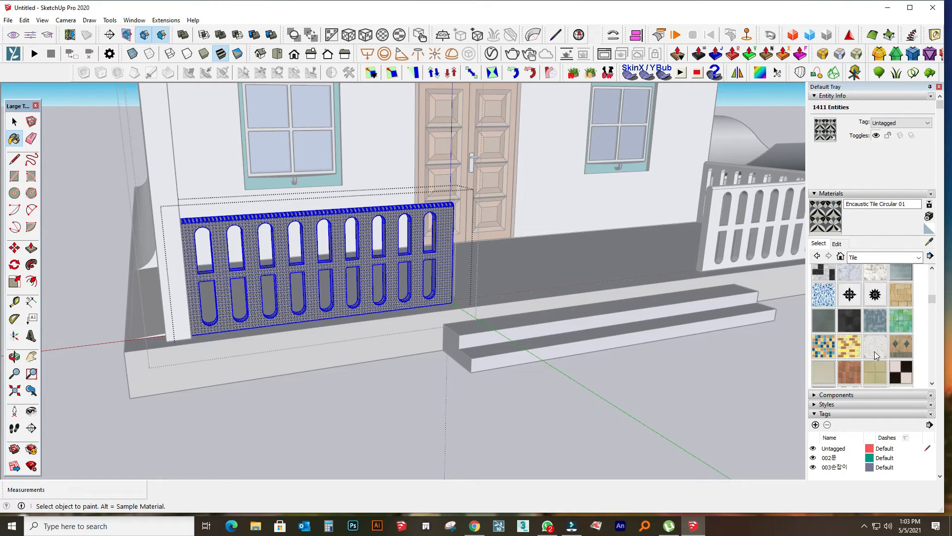
click(823, 346)
click(454, 267)
click(837, 243)
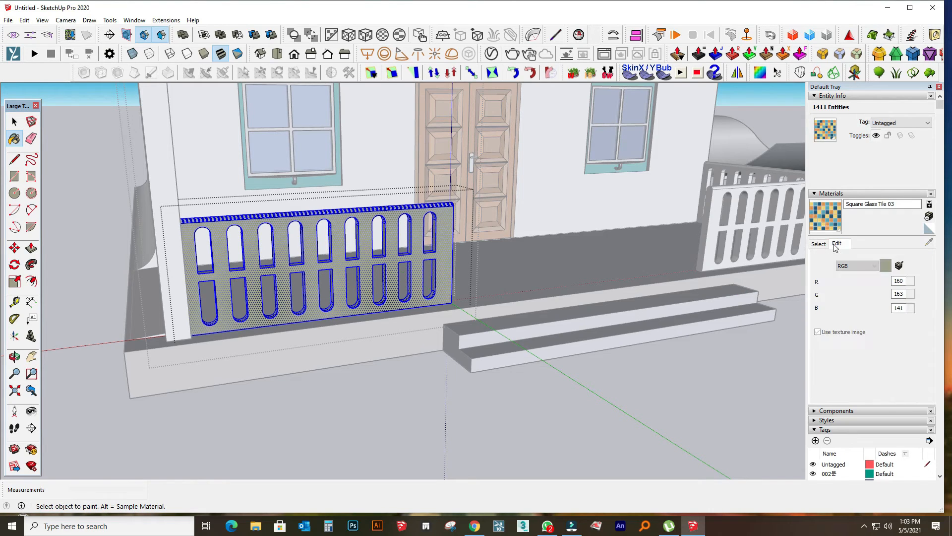
text(98)
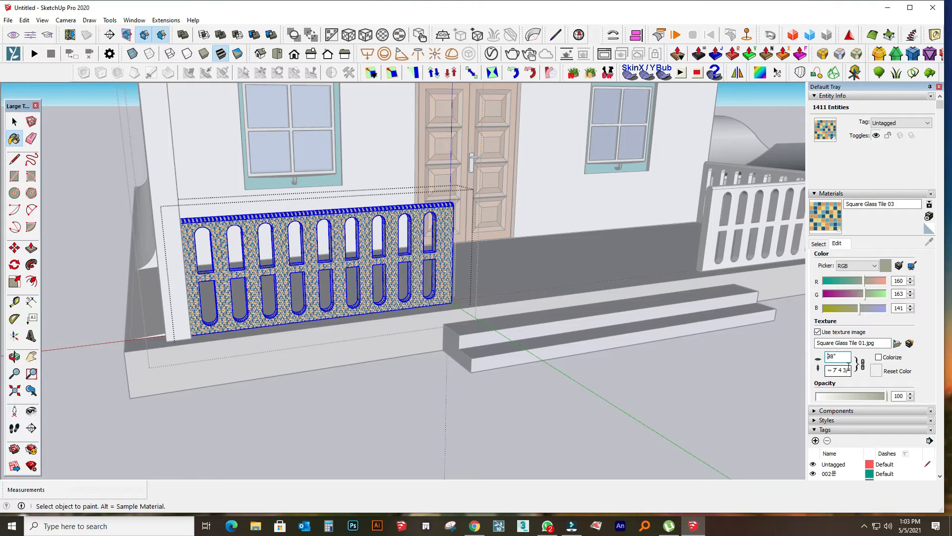
text(16' 6)
click(14, 122)
click(70, 121)
- Select all the geometry of the adjoining side railing behind the corner post and paint it with Square Glass Tile 03
middle_drag(367, 278, 510, 295)
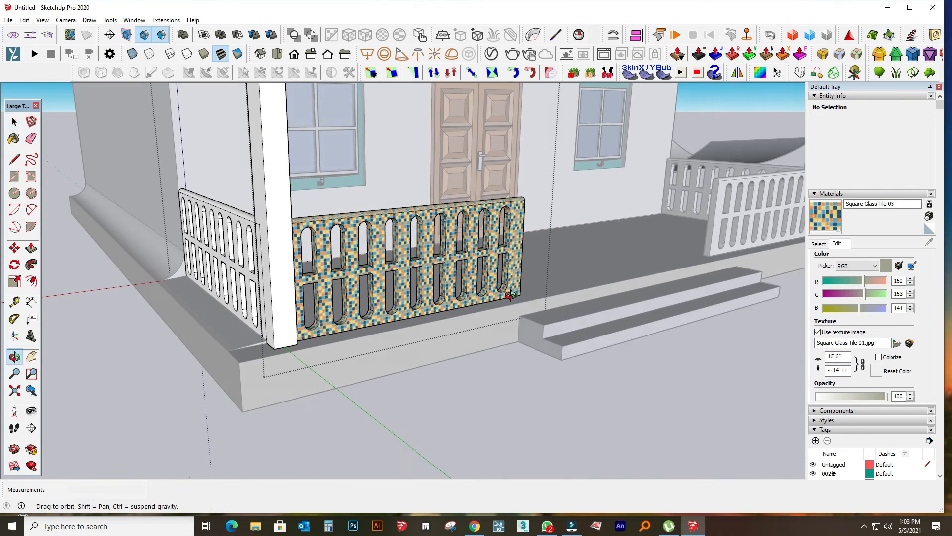
click(817, 242)
click(456, 217)
click(219, 207)
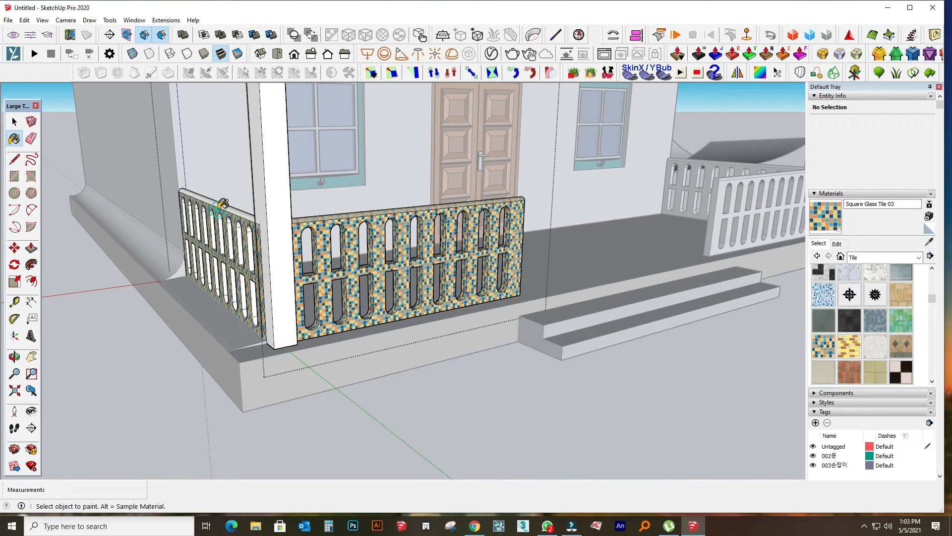
click(14, 124)
click(229, 218)
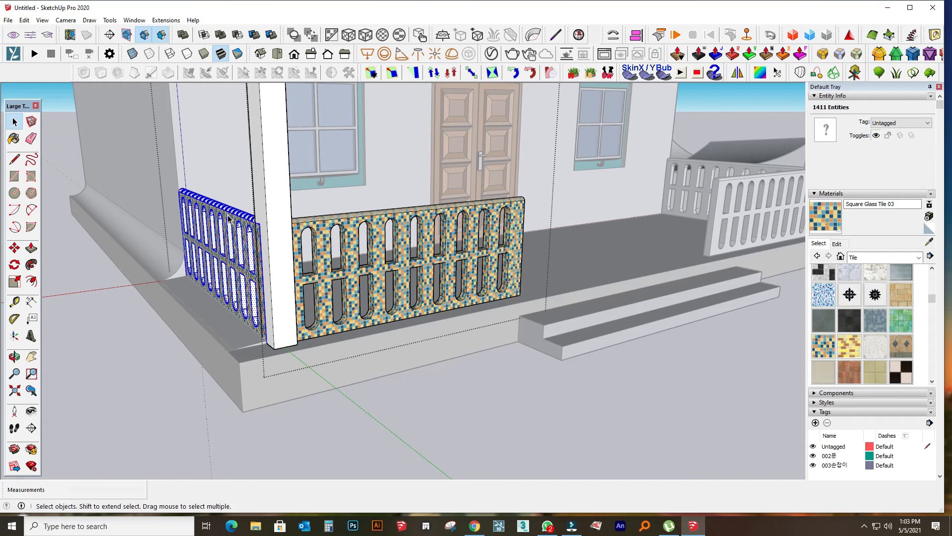
click(232, 209)
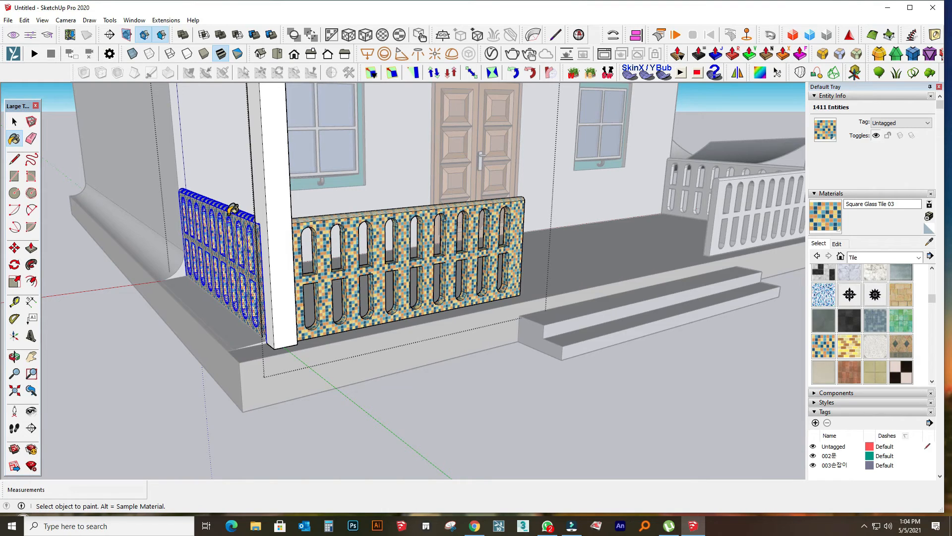
- Open the front railing right of the steps, select all its geometry and paint it with Square Glass Tile 03
click(17, 125)
scroll(155, 314, down, 3)
click(539, 239)
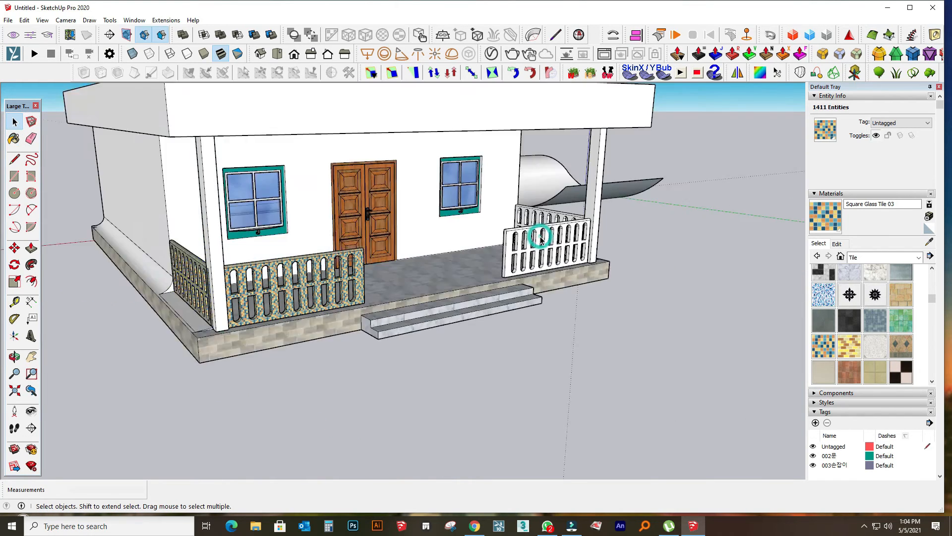
double_click(540, 238)
double_click(539, 238)
click(526, 233)
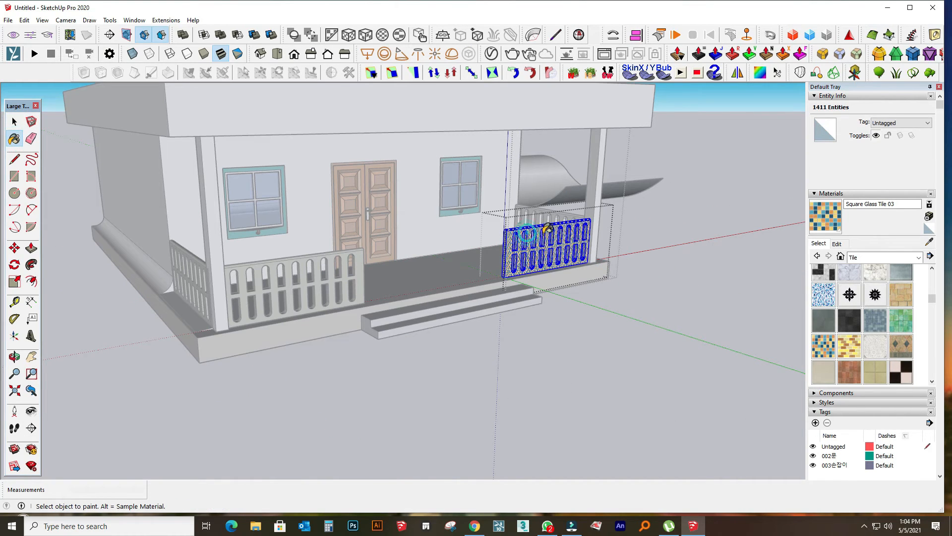
- Paint the remaining side railing at the terrace's other end with Square Glass Tile 03 and clear the selection
middle_drag(544, 225, 170, 234)
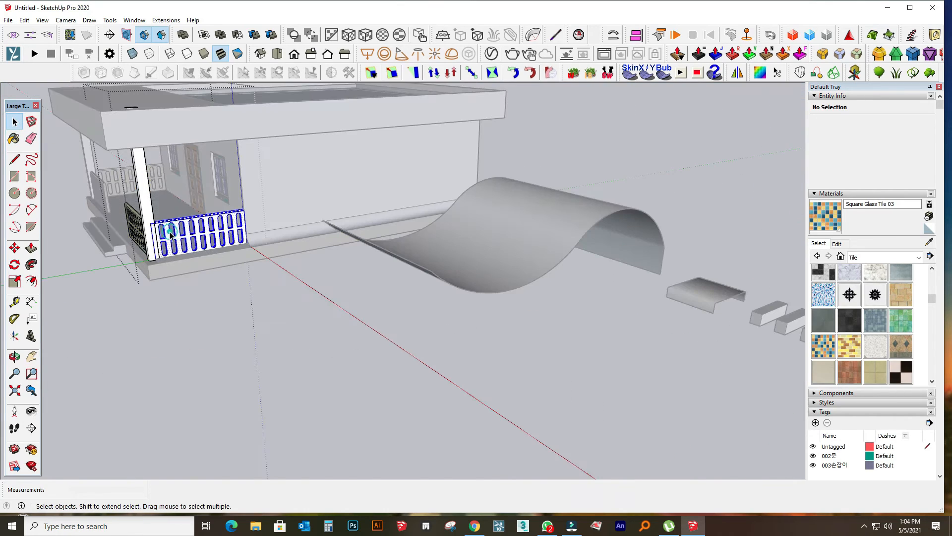
click(14, 139)
click(198, 228)
click(129, 314)
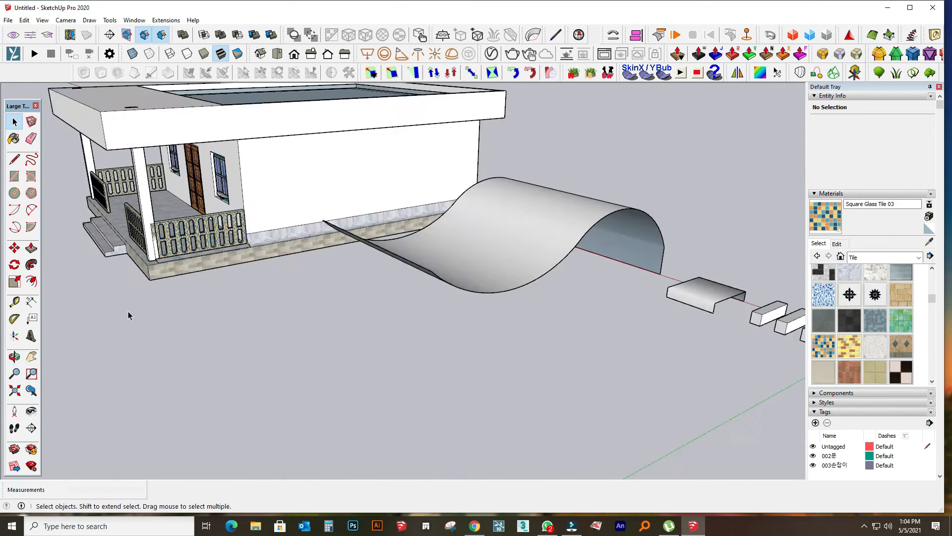
middle_drag(129, 315, 290, 253)
scroll(293, 252, up, 5)
middle_drag(353, 263, 317, 305)
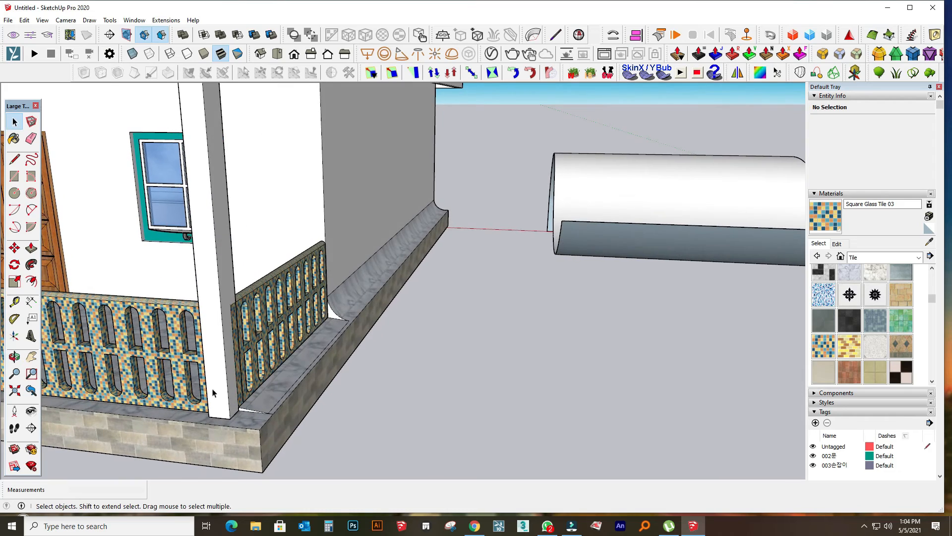
double_click(218, 398)
click(223, 401)
middle_drag(223, 401, 251, 396)
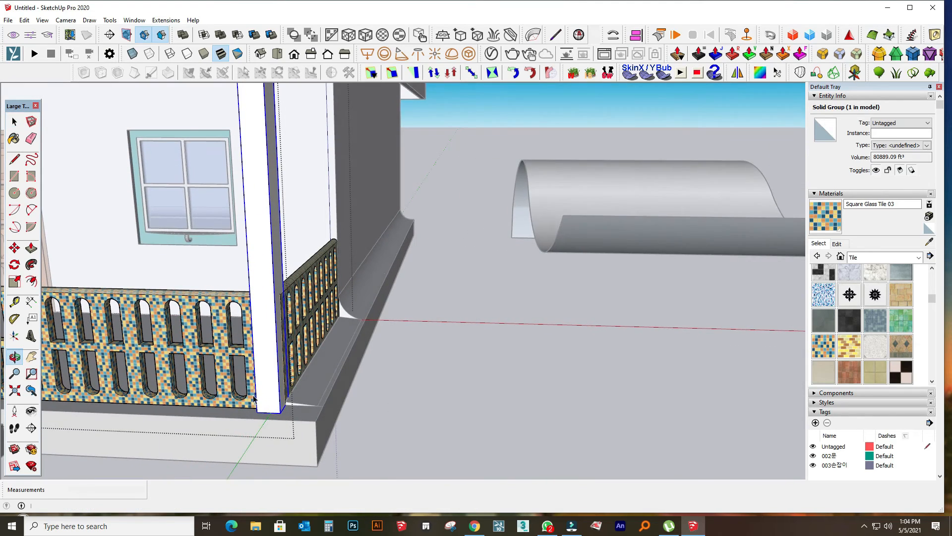
triple_click(301, 365)
scroll(300, 365, up, 1)
click(14, 248)
scroll(225, 376, up, 2)
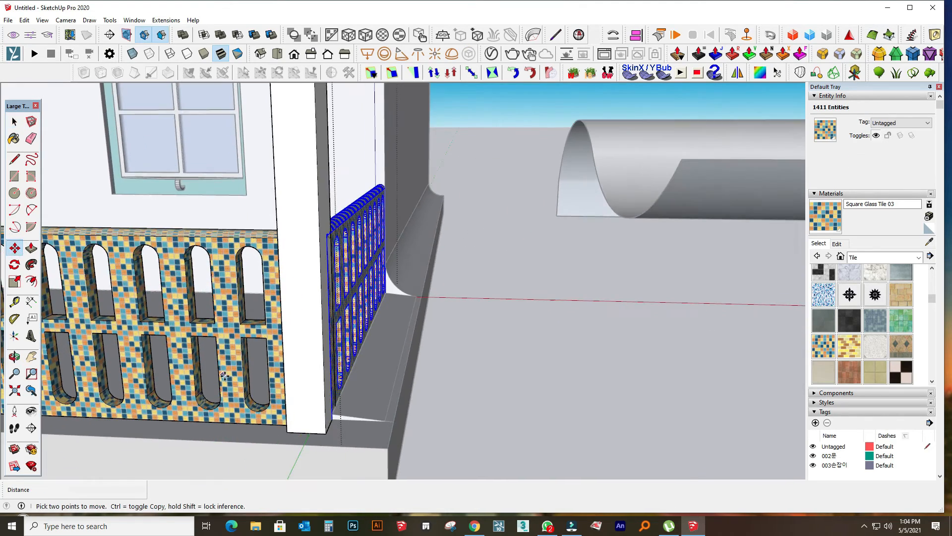
click(15, 123)
- Open the right front corner post and pull its outer side face outward with Push/Pull, then leave the group
triple_click(328, 377)
click(328, 380)
key(p)
click(325, 413)
drag(330, 393, 332, 415)
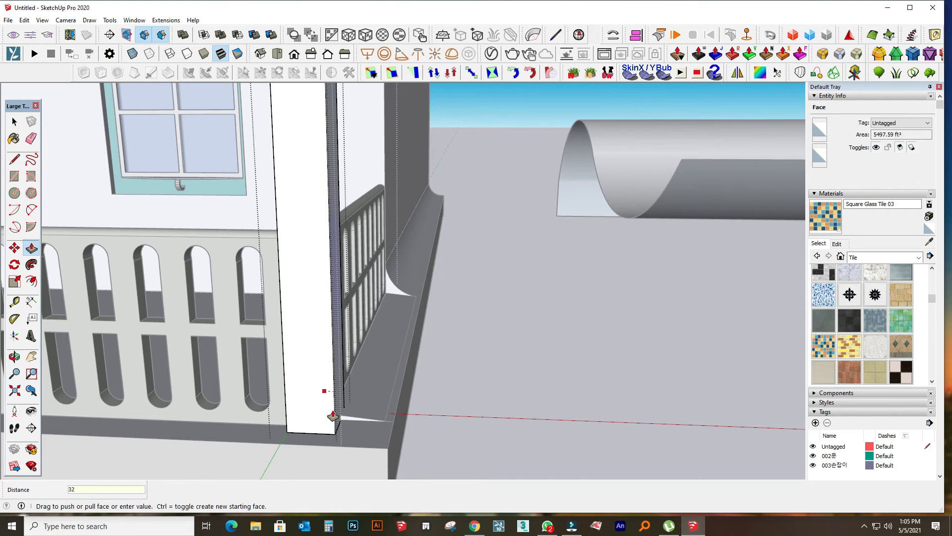
text(32)
key(BackSpace)
key(Return)
click(12, 123)
double_click(559, 358)
- Open the left front corner post, pull its outer side face outward with Push/Pull and leave the group
scroll(560, 358, down, 5)
middle_drag(278, 367, 486, 372)
scroll(266, 361, up, 2)
double_click(265, 360)
click(266, 359)
click(265, 360)
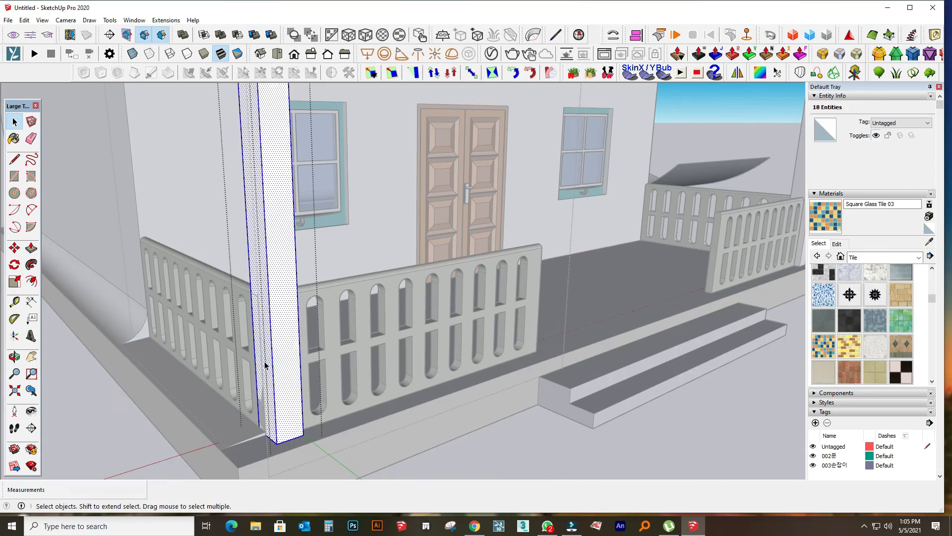
key(p)
click(14, 122)
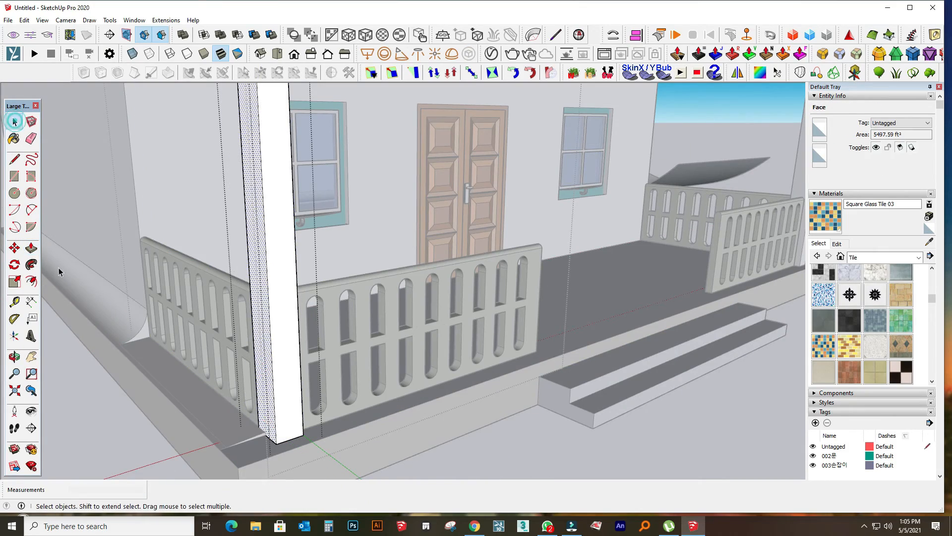
scroll(62, 348, down, 3)
double_click(522, 414)
- Delete the stray edge running along the top of the front wall just below the roof
middle_drag(523, 413, 451, 341)
scroll(513, 372, down, 2)
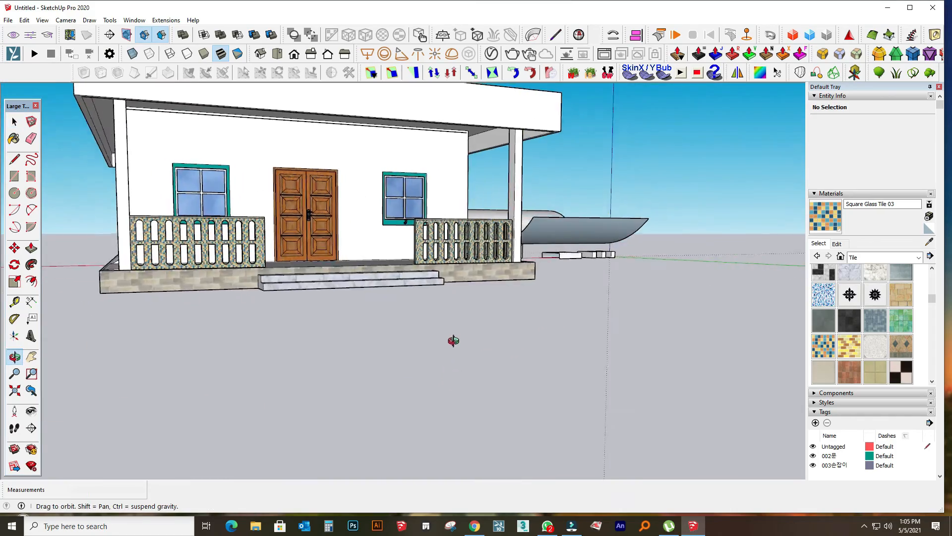
scroll(335, 130, up, 5)
click(342, 129)
scroll(345, 128, up, 2)
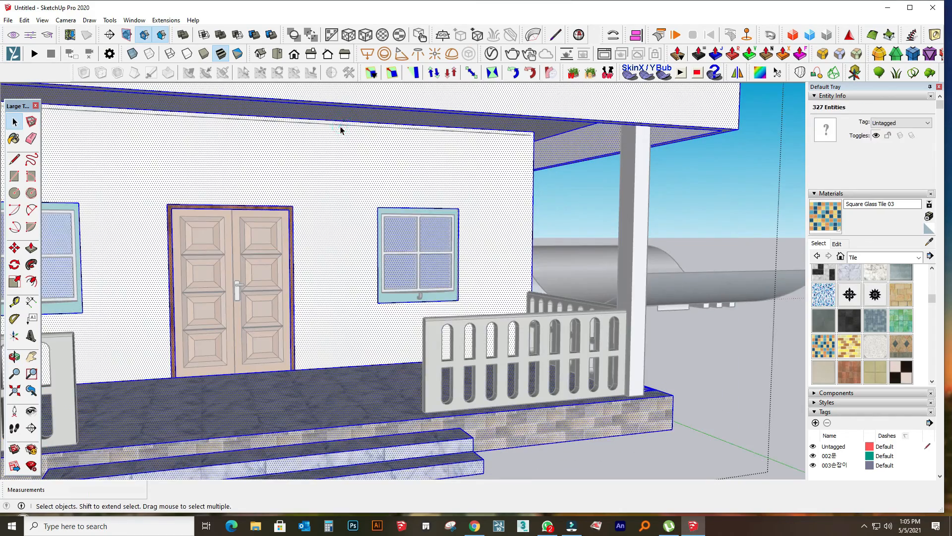
click(513, 136)
key(Delete)
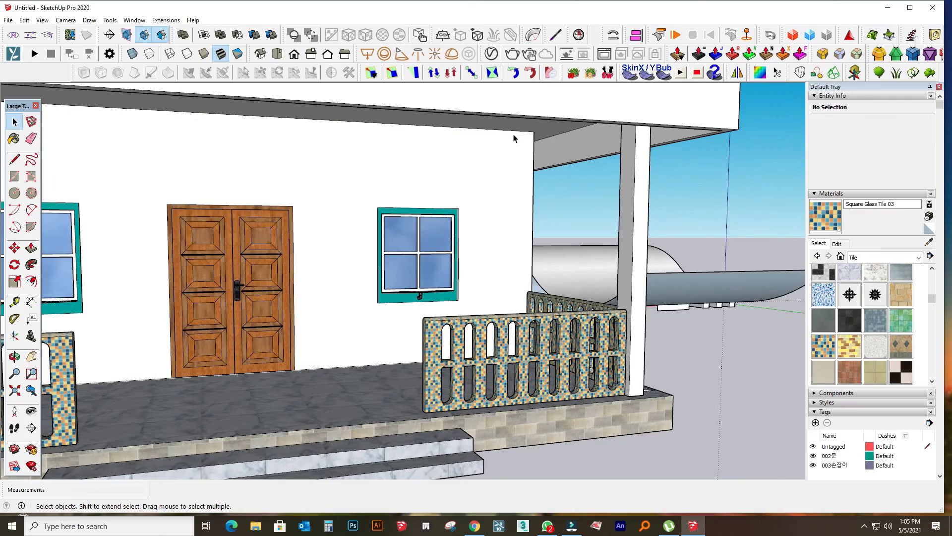
- Select the leftover curved surface and small blocks beside the house and move them about 1787' 9" away along the red axis
scroll(734, 359, down, 5)
scroll(439, 394, up, 3)
middle_drag(437, 395, 633, 367)
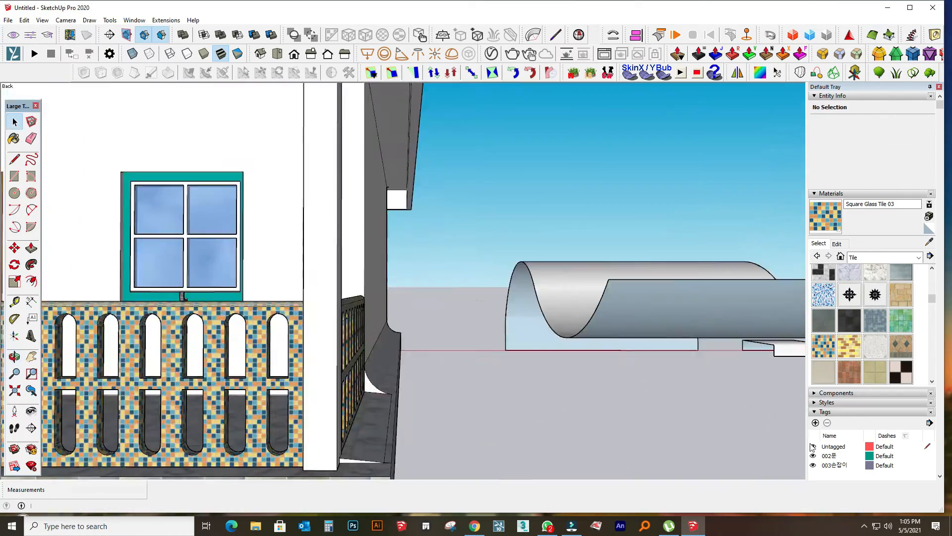
scroll(632, 362, down, 5)
middle_drag(393, 379, 296, 397)
middle_drag(123, 363, 267, 376)
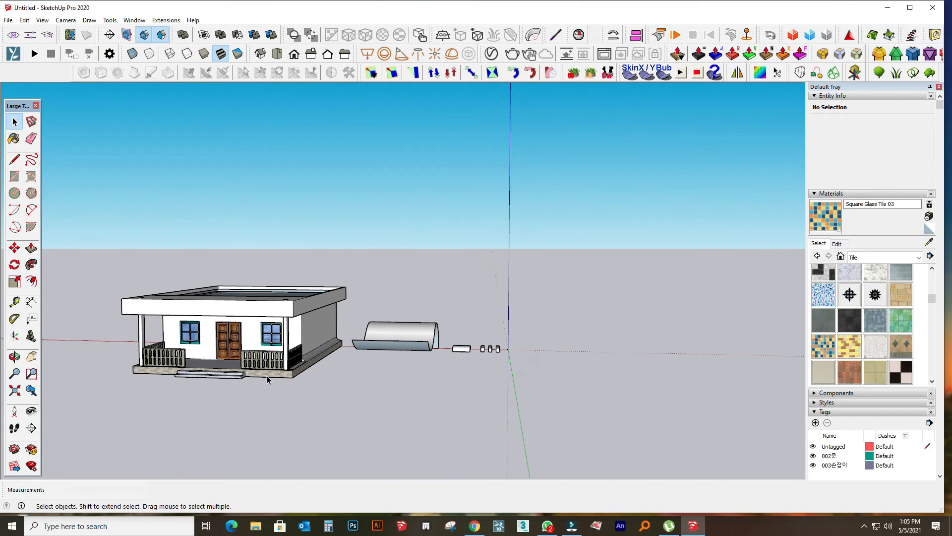
drag(350, 383, 350, 384)
middle_drag(546, 298, 608, 267)
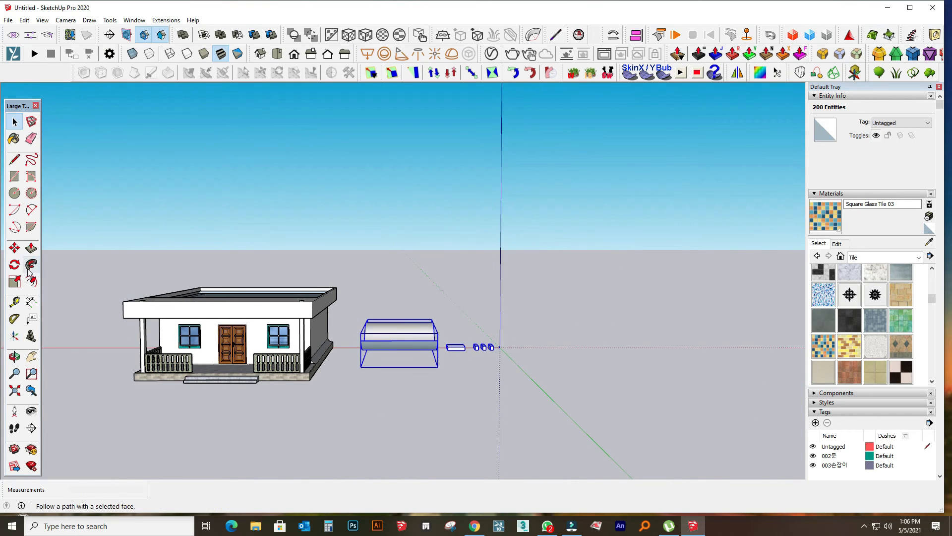
click(69, 351)
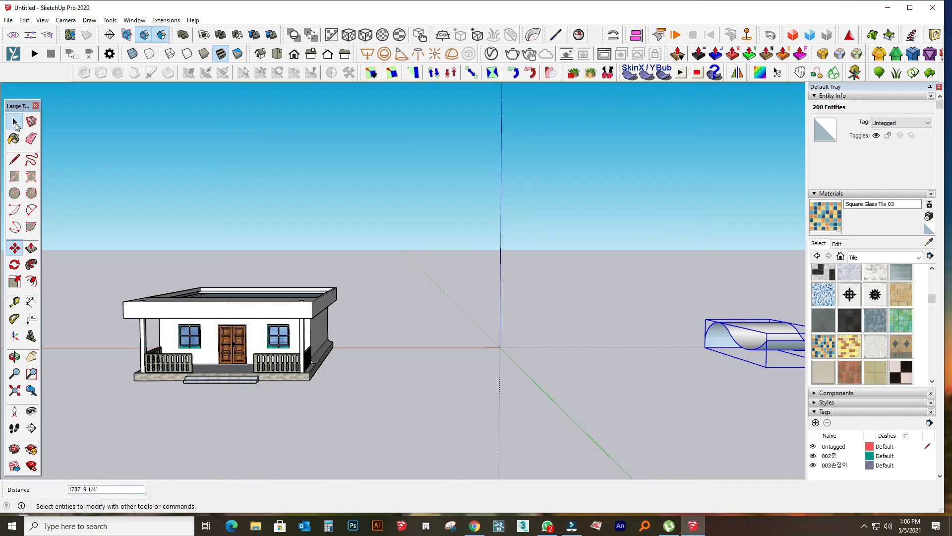
click(16, 123)
click(263, 412)
scroll(263, 412, down, 3)
scroll(595, 371, up, 8)
middle_drag(360, 385, 564, 307)
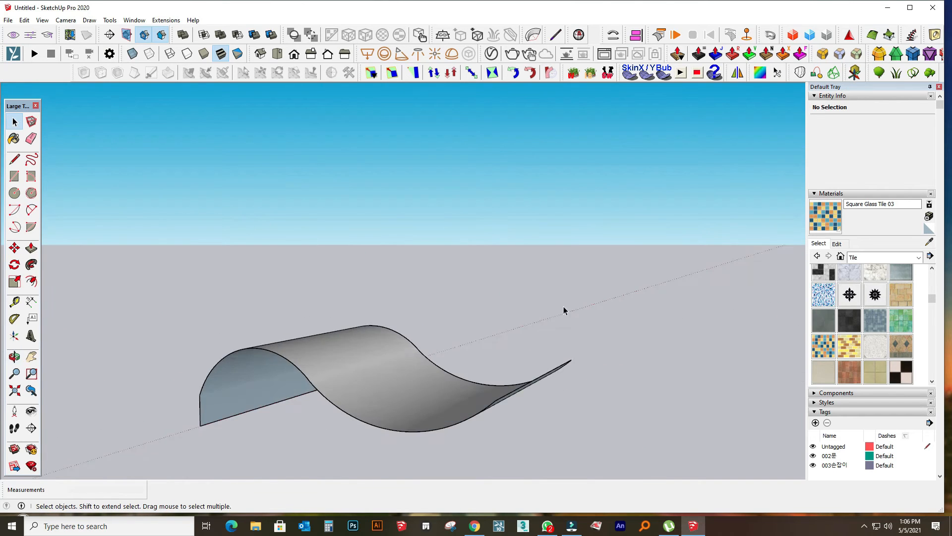
- Open the roof and push the front parapet's inner face outward with Push/Pull to thin the parapet, then leave the group
scroll(564, 306, down, 5)
scroll(255, 248, down, 3)
middle_drag(255, 248, 561, 387)
scroll(408, 344, up, 3)
click(408, 343)
key(p)
click(457, 361)
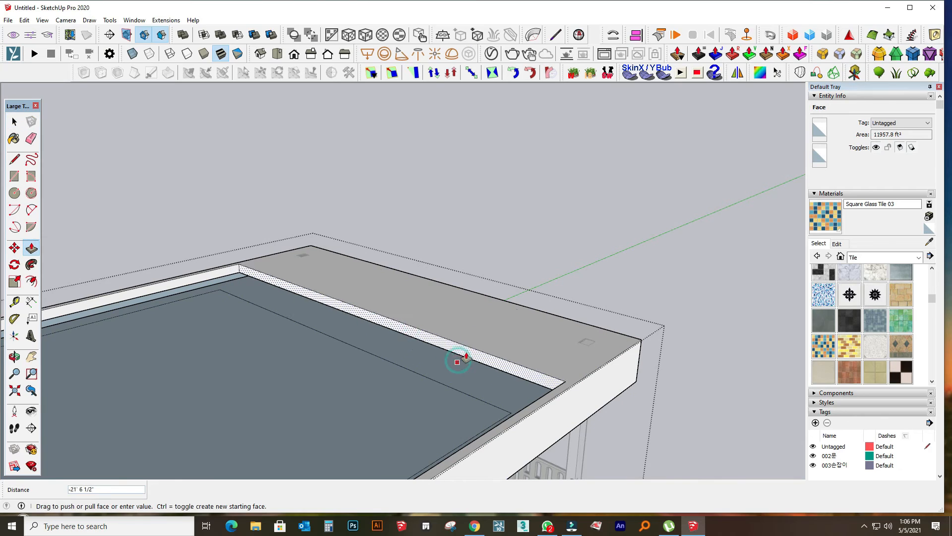
click(15, 122)
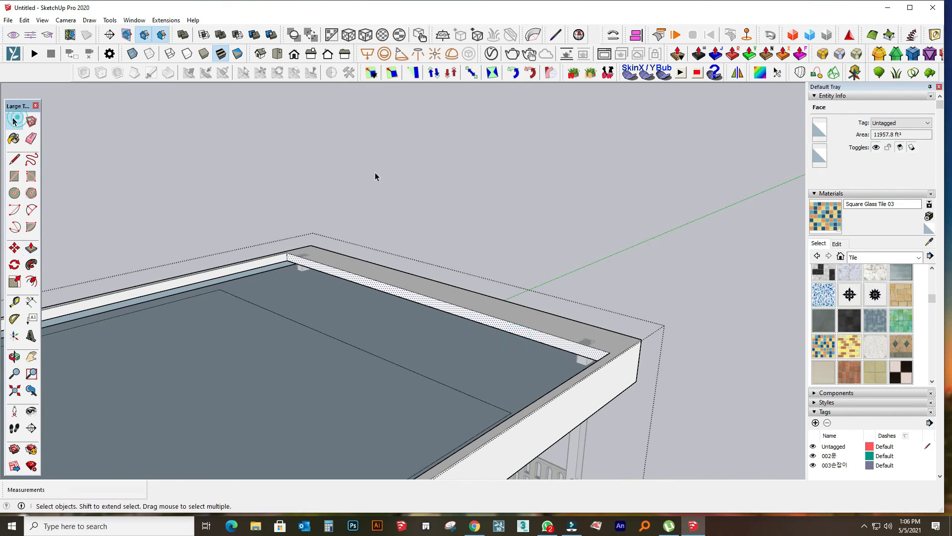
click(375, 172)
- Examine the house's roof, front and terrace from several angles
scroll(375, 172, down, 4)
middle_drag(278, 396, 234, 340)
scroll(599, 400, up, 3)
scroll(599, 400, down, 5)
middle_drag(599, 401, 528, 343)
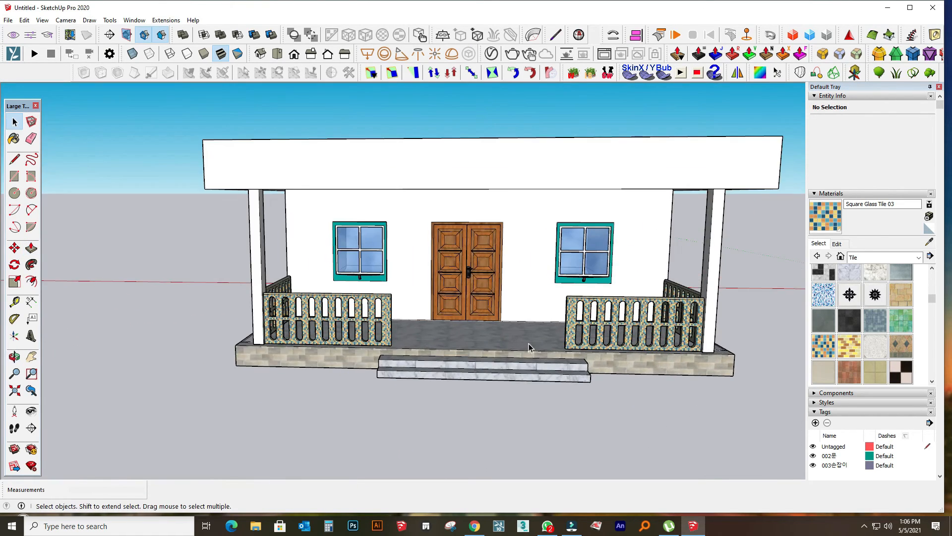
scroll(505, 367, up, 4)
middle_drag(482, 393, 416, 438)
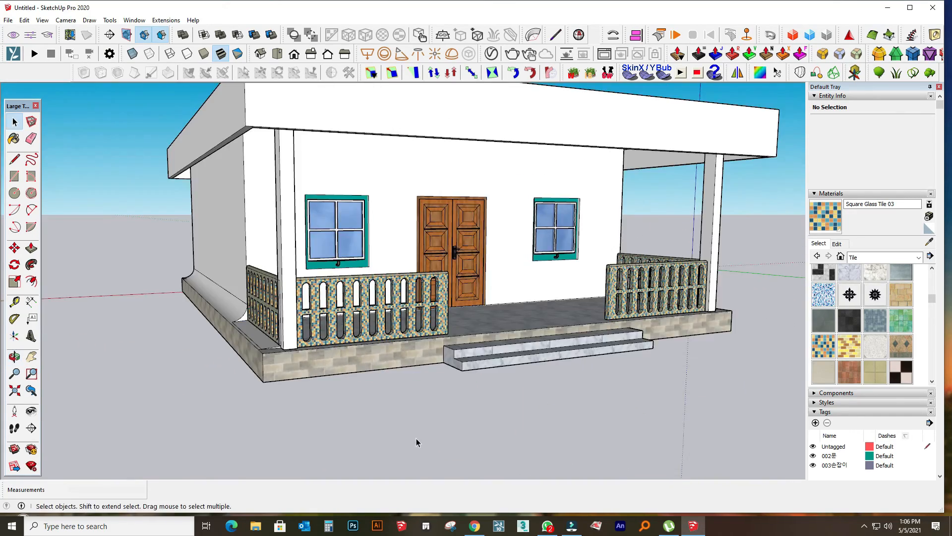
scroll(417, 438, down, 2)
- Save the model as "sample house.skp" in the Stage folder on the Desktop
click(11, 20)
click(49, 79)
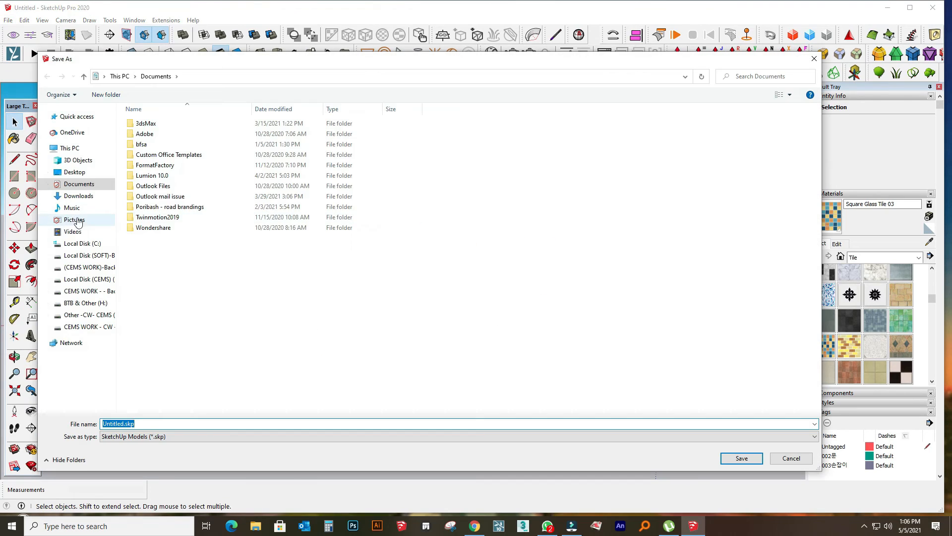
click(70, 173)
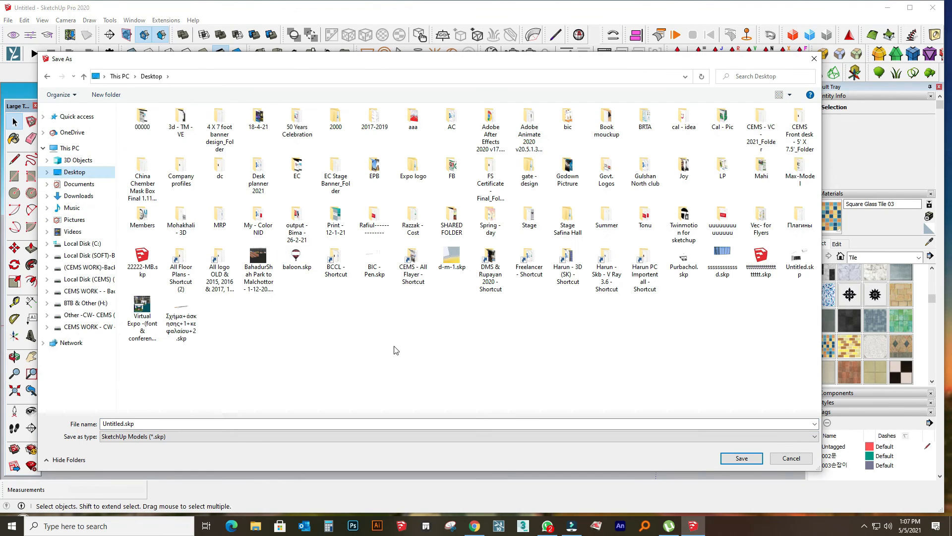
double_click(530, 218)
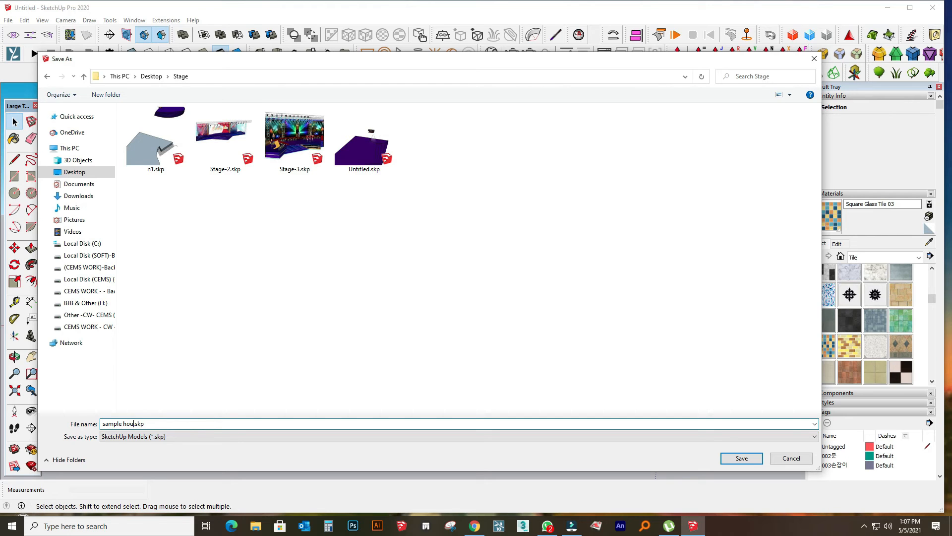
click(748, 461)
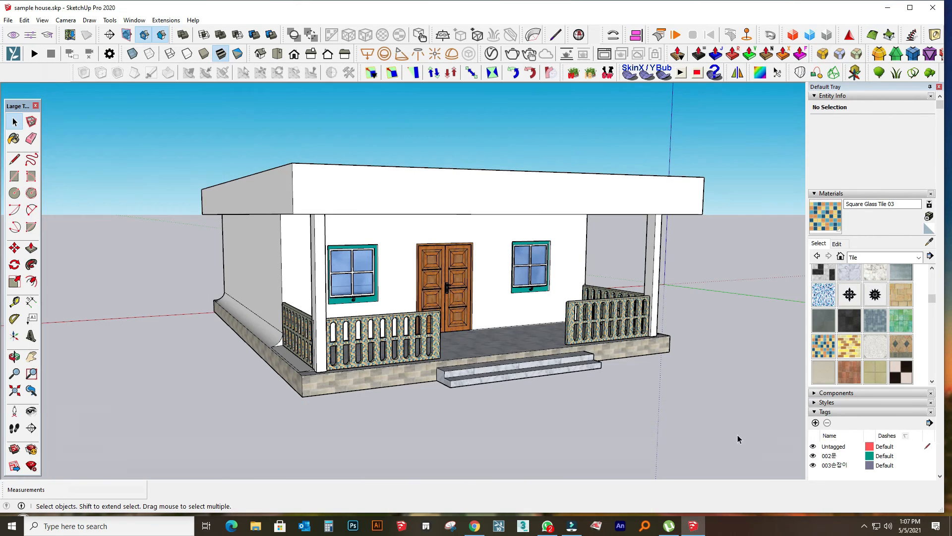
- Open the house group, sample the plinth's Stone Masonry Multi material and paint the curved skirting along the walls with it
middle_drag(665, 272, 342, 267)
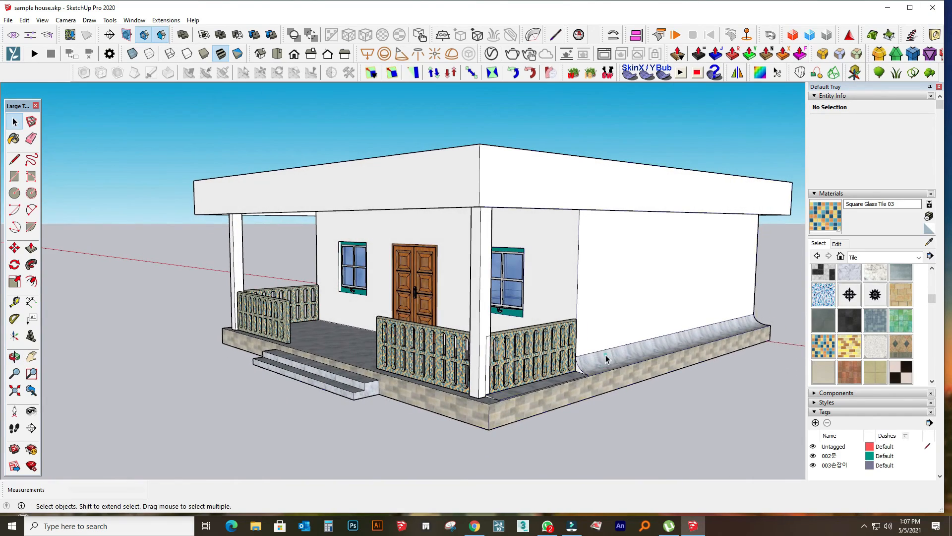
double_click(606, 358)
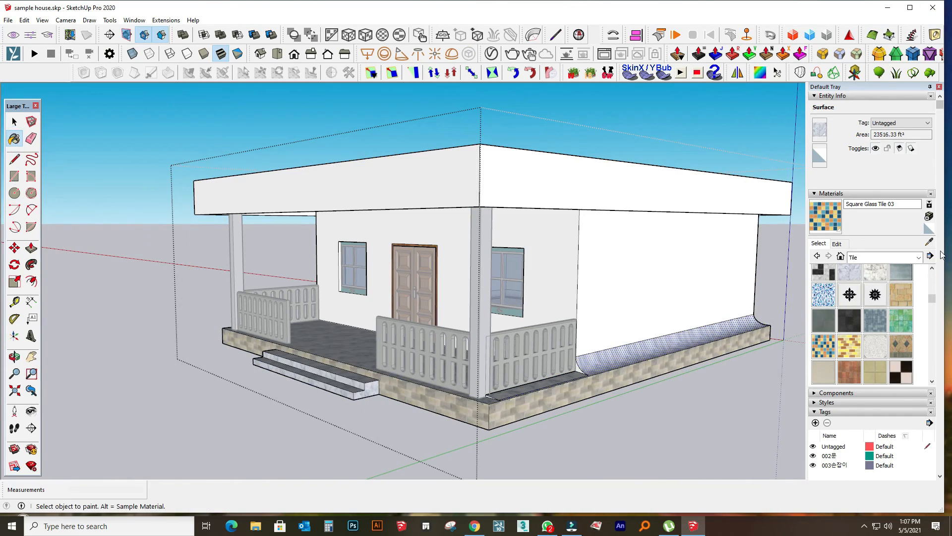
click(930, 242)
click(698, 356)
click(694, 336)
middle_drag(690, 339, 319, 350)
scroll(319, 351, down, 4)
click(546, 391)
middle_drag(626, 395, 456, 375)
click(454, 359)
middle_drag(644, 354, 238, 353)
scroll(555, 362, down, 3)
click(14, 122)
click(154, 183)
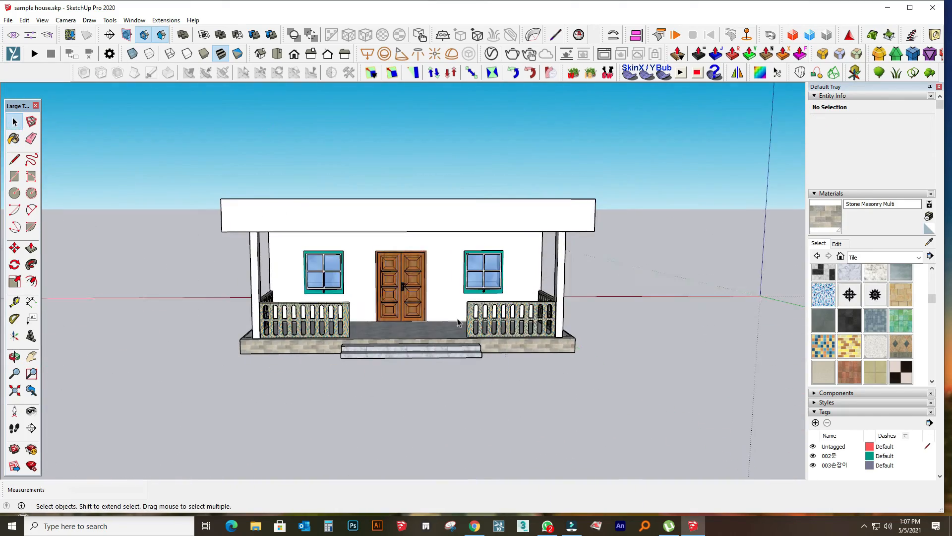
- Open the group containing the entrance steps, paint the steps with Stone Masonry Multi and leave the group
scroll(397, 257, up, 4)
middle_drag(398, 257, 315, 313)
click(19, 146)
click(329, 412)
key(ctrl+z)
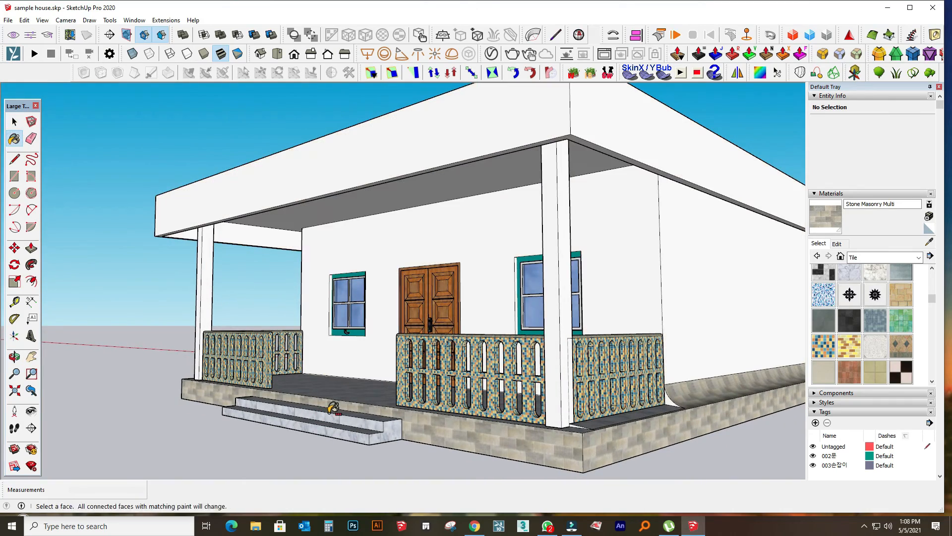
triple_click(343, 425)
scroll(307, 408, up, 3)
click(375, 407)
middle_drag(384, 422, 779, 419)
click(424, 435)
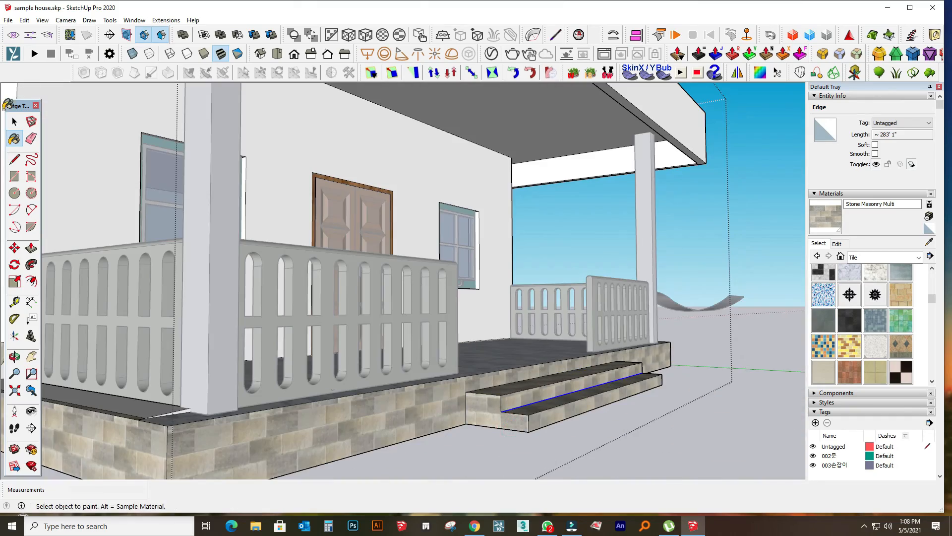
click(14, 122)
click(734, 268)
- Turn off the display of Edges in the model's edge style
click(328, 53)
scroll(499, 362, down, 2)
middle_drag(499, 362, 531, 366)
click(328, 53)
middle_drag(182, 341, 342, 343)
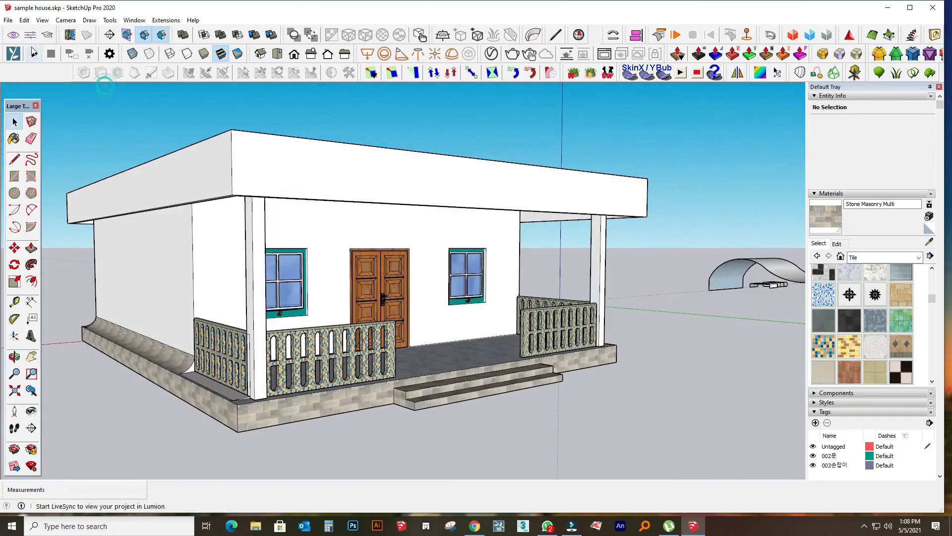
click(24, 20)
mouse_move(99, 162)
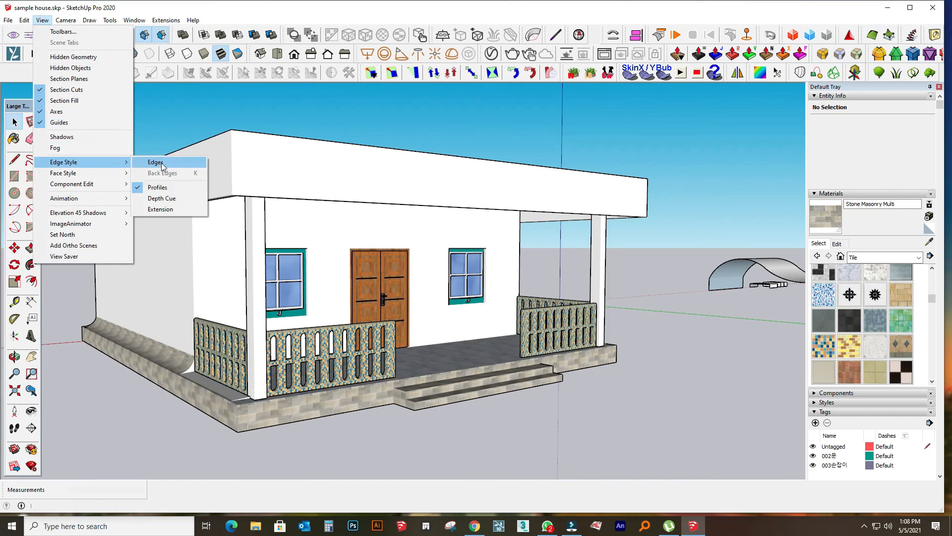
click(162, 166)
middle_drag(415, 126, 299, 224)
- Choose Color M02 from the Colors collection, open the house group and begin painting the outer walls with it
click(863, 257)
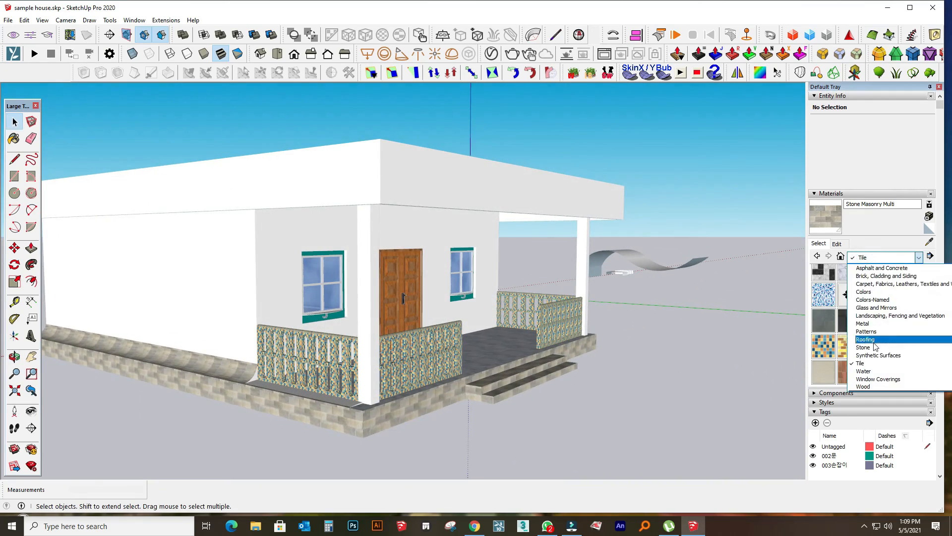
click(883, 294)
scroll(872, 341, down, 20)
click(882, 302)
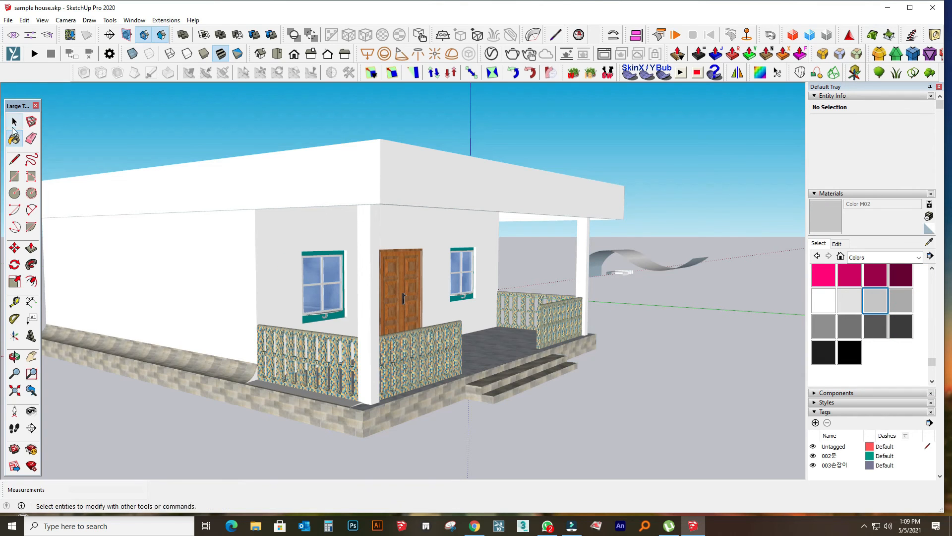
click(15, 123)
double_click(136, 213)
click(135, 226)
click(14, 139)
click(143, 233)
click(151, 204)
click(347, 238)
- Paint the remaining outer walls around the house with Color M02 and leave the group
mouse_move(394, 275)
middle_down()
mouse_move(322, 265)
mouse_move(329, 219)
mouse_move(100, 224)
middle_up()
click(645, 246)
middle_drag(605, 247, 119, 246)
click(459, 198)
scroll(295, 209, down, 5)
click(107, 134)
- Open the roof group, paint the parapet's outer faces with Color M00 and leave the group
middle_drag(107, 134, 599, 297)
scroll(382, 260, up, 3)
middle_drag(379, 260, 365, 204)
triple_click(291, 199)
click(291, 198)
click(818, 297)
click(268, 198)
click(159, 193)
middle_drag(695, 202, 98, 210)
middle_drag(744, 208, 620, 198)
click(15, 122)
click(107, 136)
- Examine the front door's lock and the tiled terrace railings up close
middle_drag(173, 193, 374, 263)
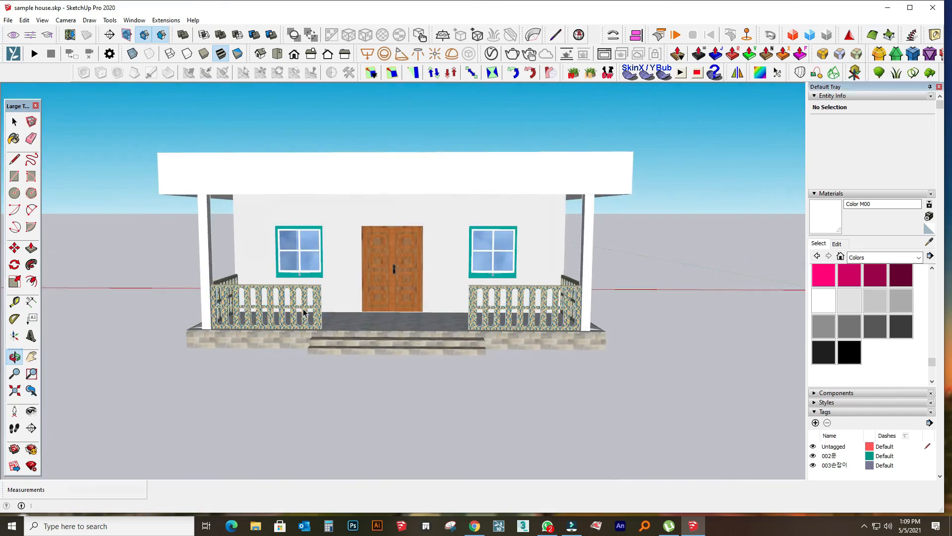
scroll(374, 263, up, 10)
scroll(513, 287, down, 10)
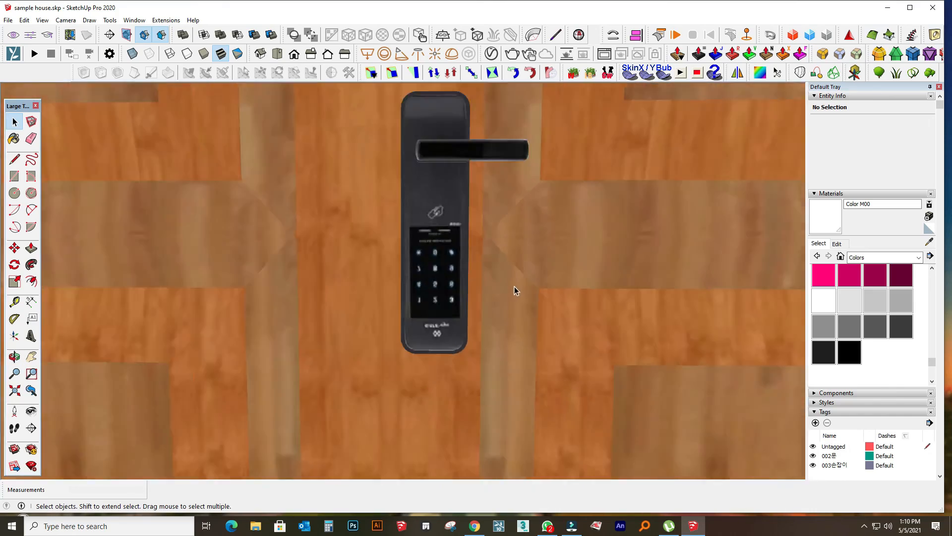
scroll(465, 388, up, 3)
scroll(466, 388, up, 8)
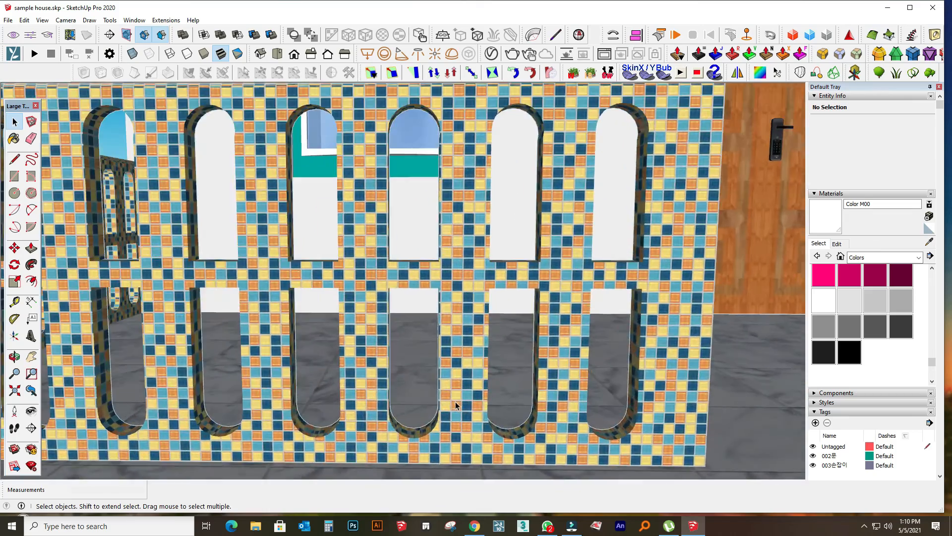
scroll(164, 350, down, 9)
scroll(541, 327, up, 12)
scroll(543, 317, down, 10)
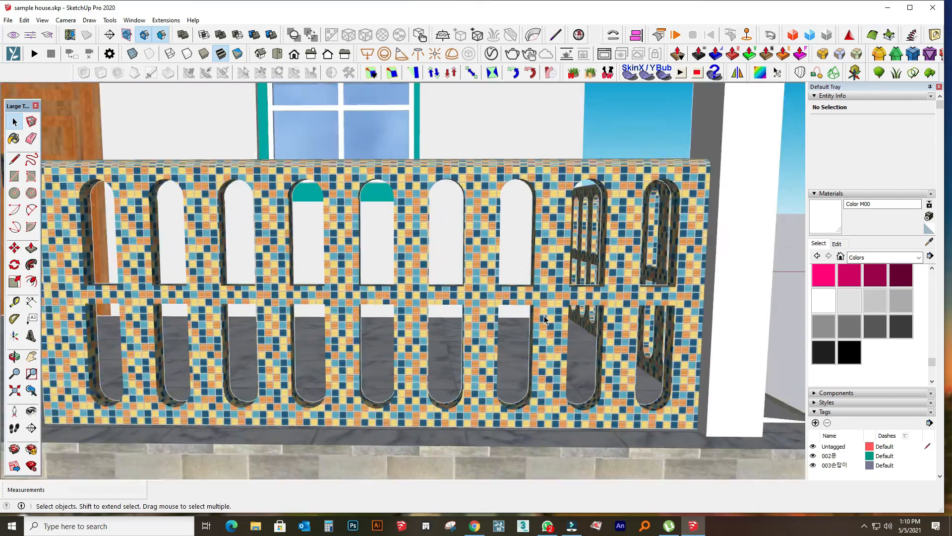
- Sample the railing's Square Glass Tile 03 material, try texture widths of 56' 6" and 96' 6", and set the width to 10' 6"
click(13, 138)
click(929, 242)
scroll(484, 276, up, 2)
click(487, 271)
scroll(487, 272, up, 4)
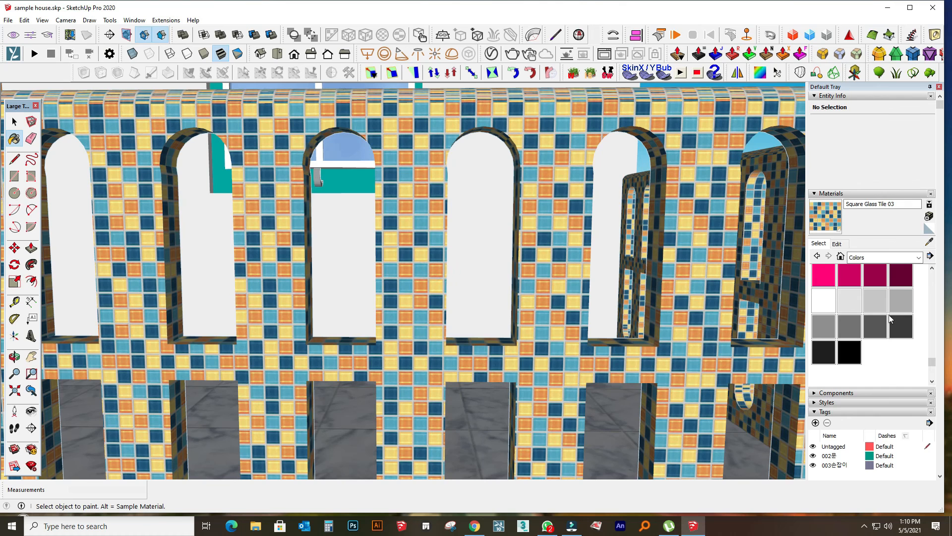
click(837, 244)
text(56' 6")
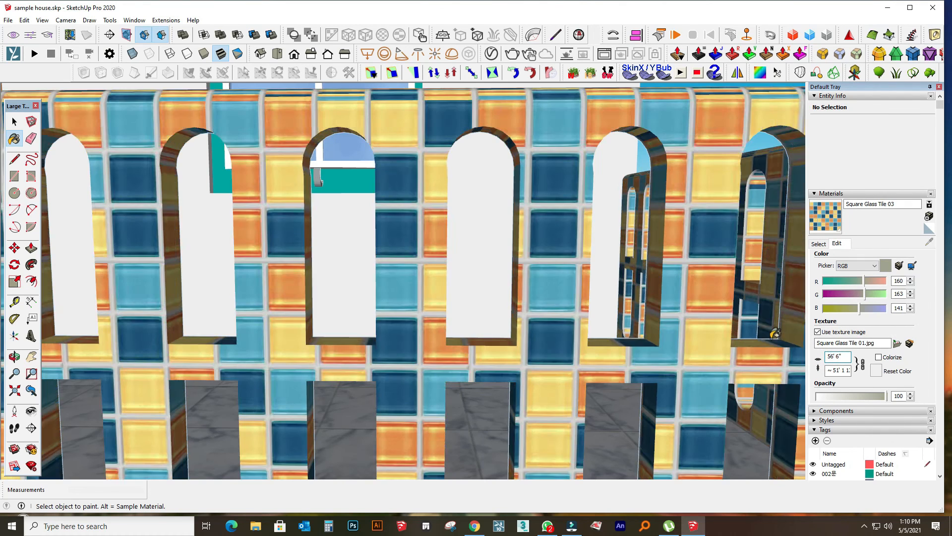
scroll(596, 358, down, 5)
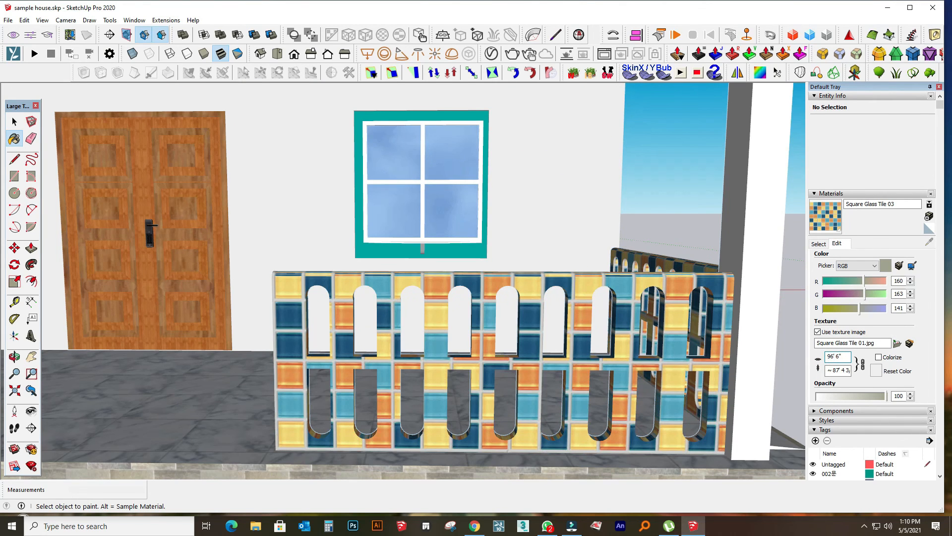
text(10)
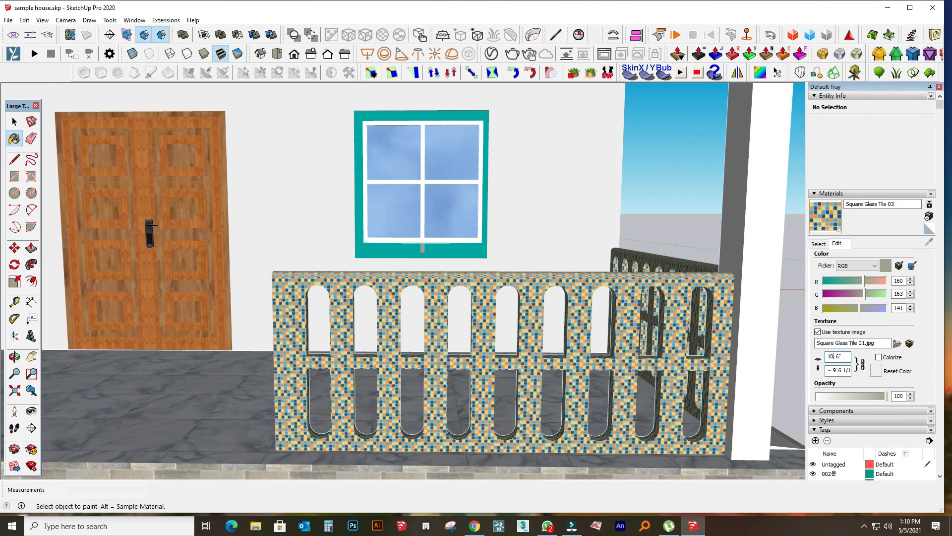
click(818, 244)
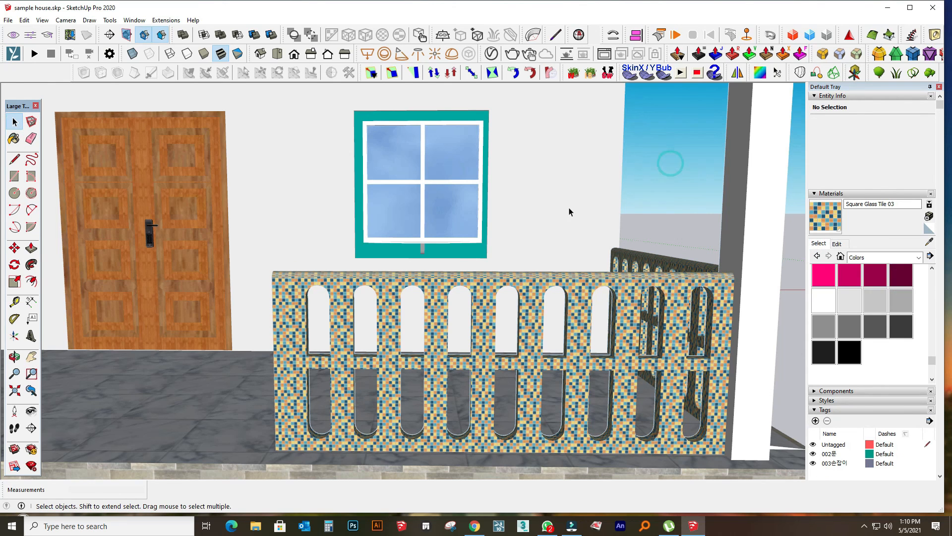
- Review the whole house from its side and rear
scroll(567, 213, down, 4)
shift+middle_drag(58, 333, 306, 324)
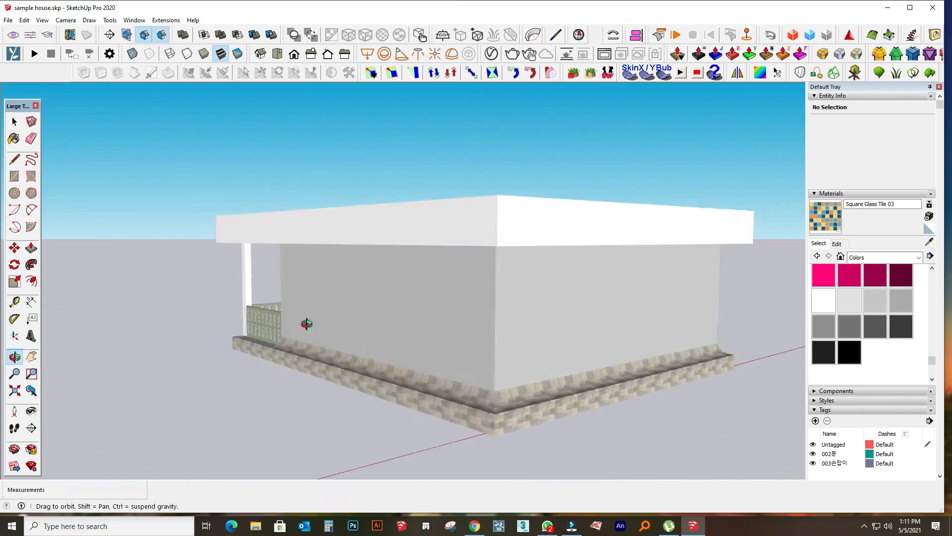
scroll(440, 314, up, 3)
middle_drag(379, 330, 387, 332)
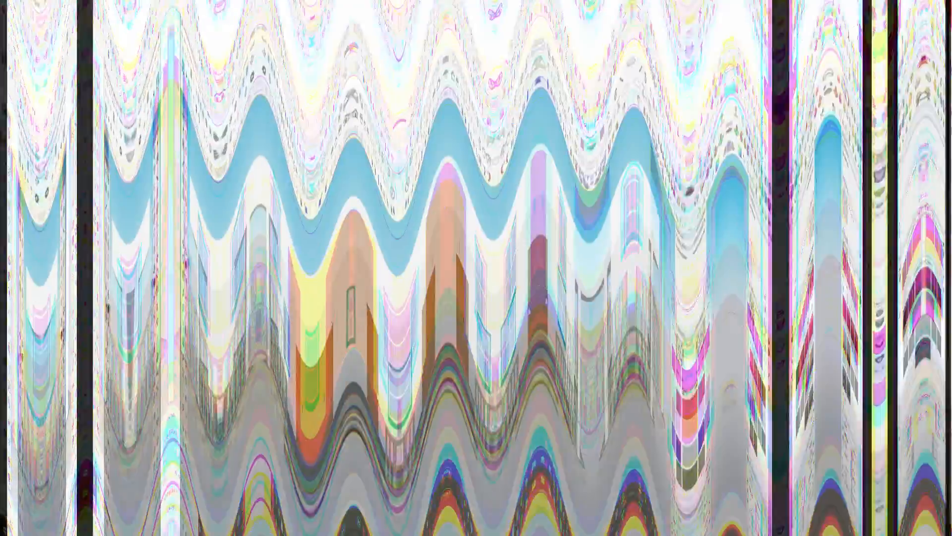